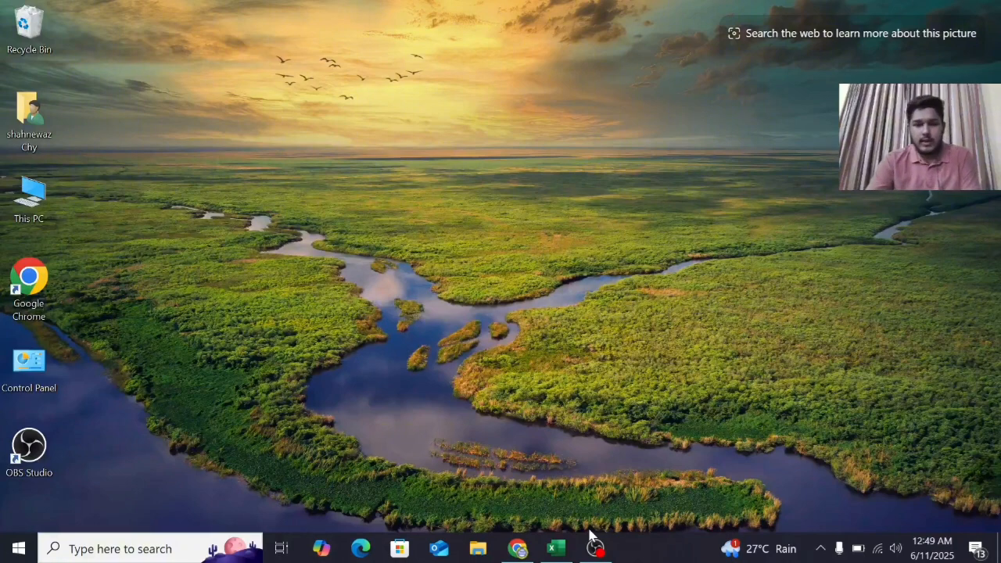
Step: Switch to the Excel workbook and start an IF formula in D3 of the Simple IF sheet with the logical test C3>20
click(558, 548)
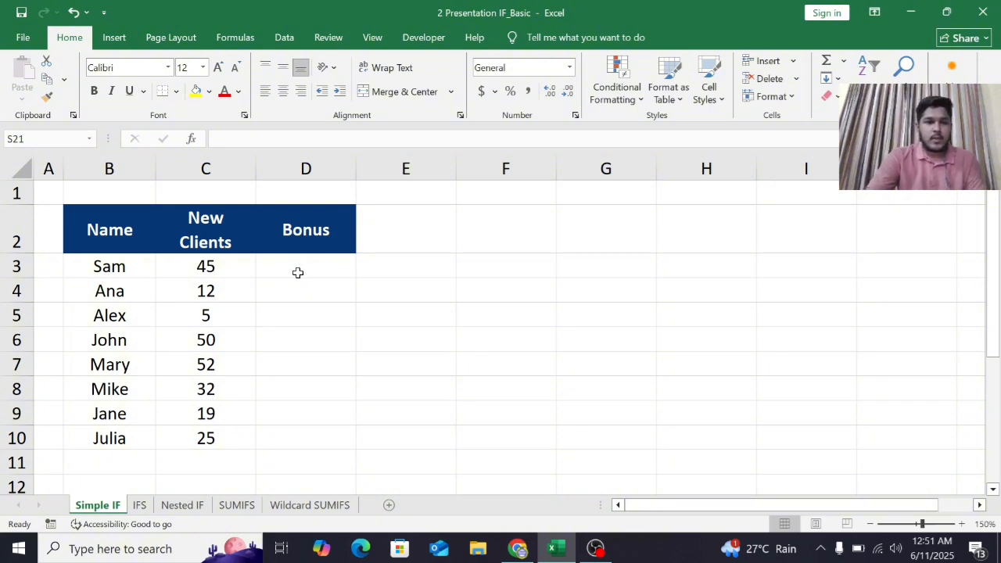
click(297, 272)
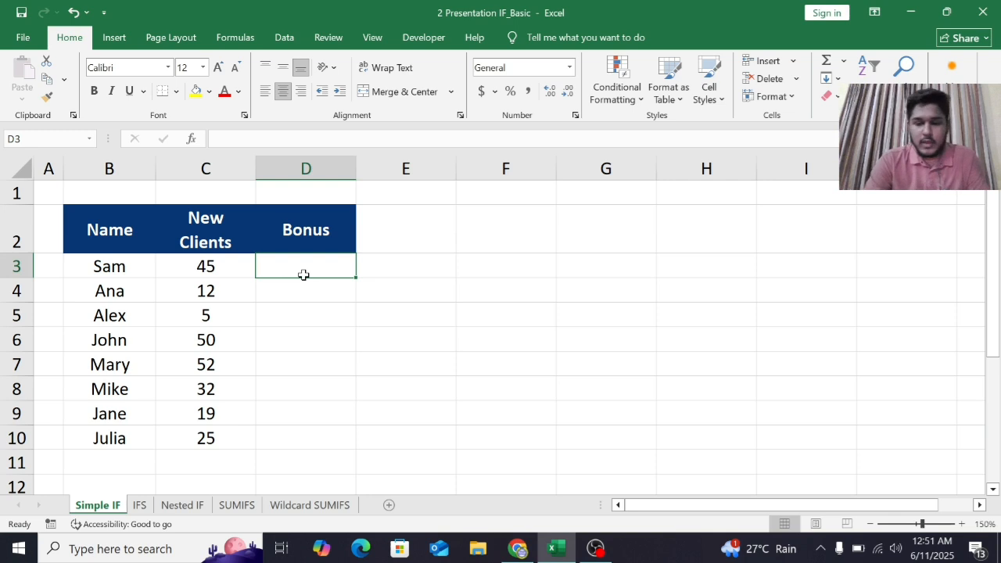
text(=)
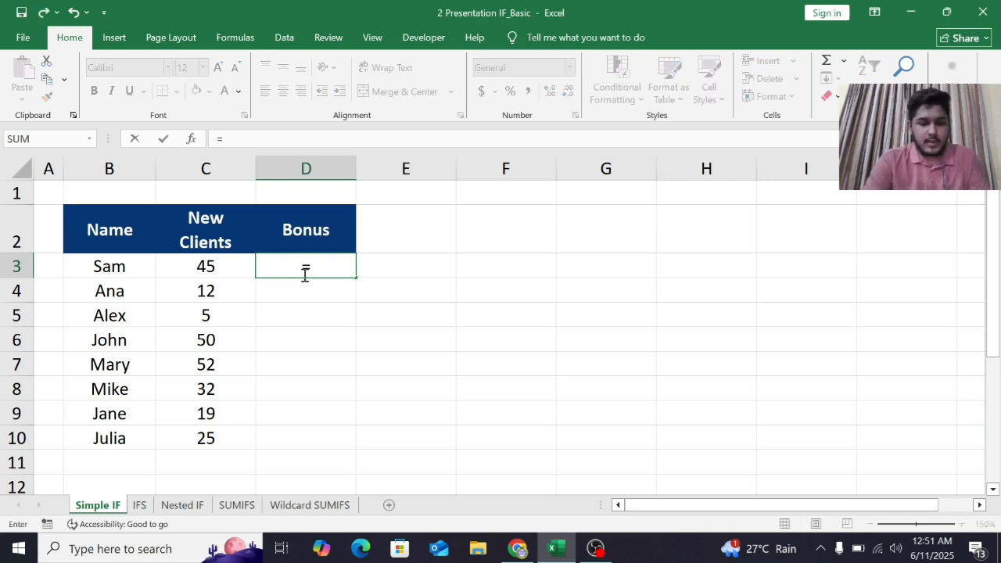
text(if)
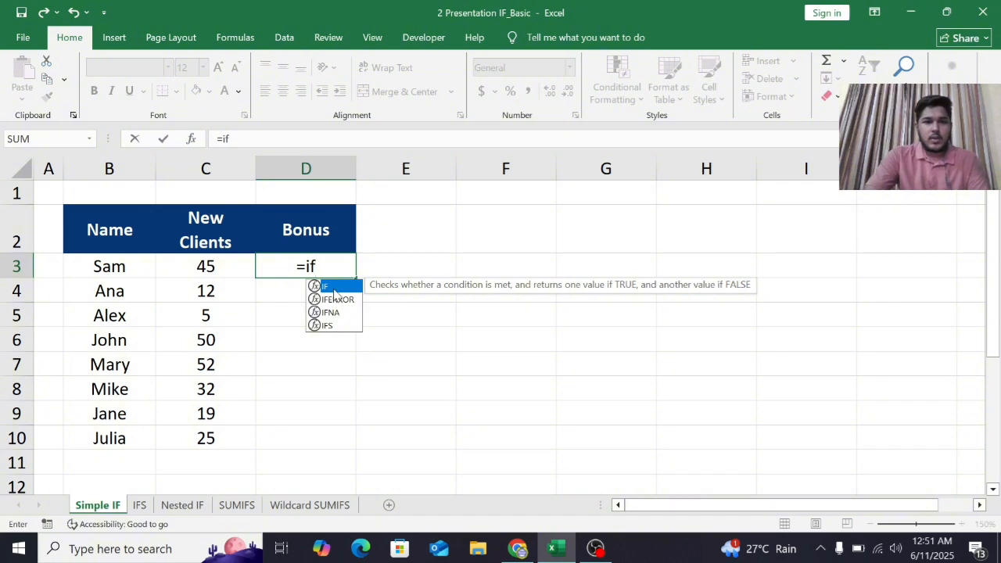
double_click(331, 286)
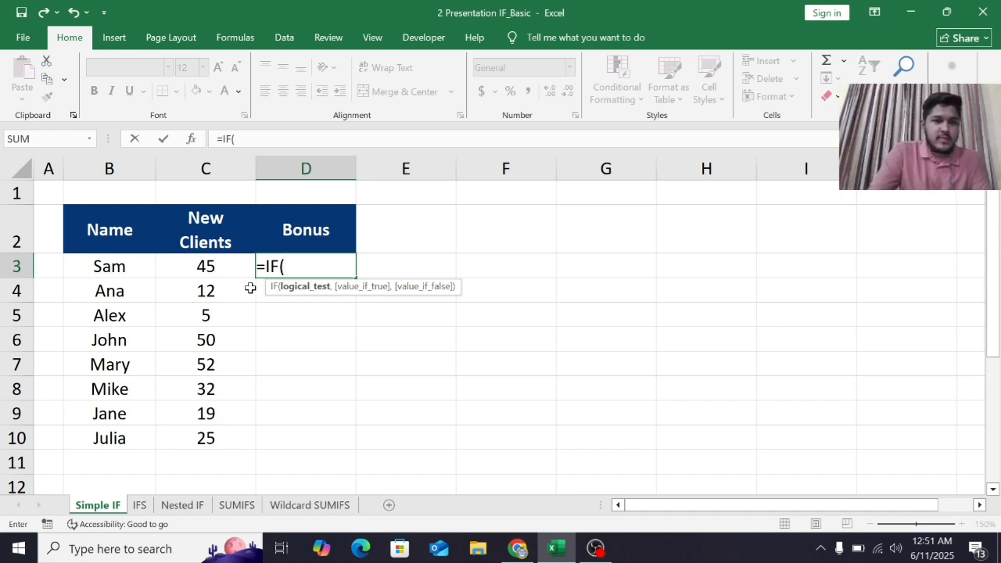
click(211, 268)
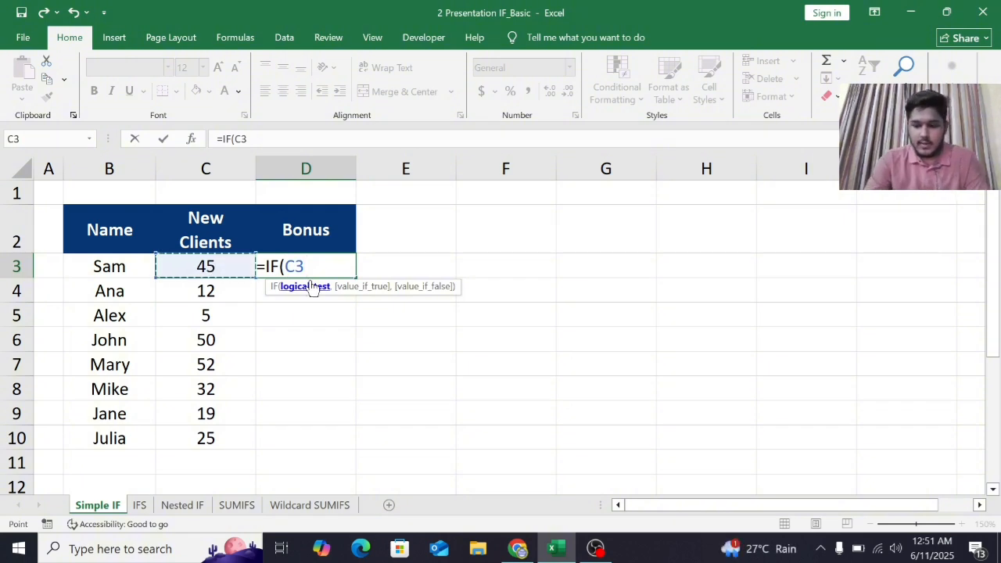
text(>)
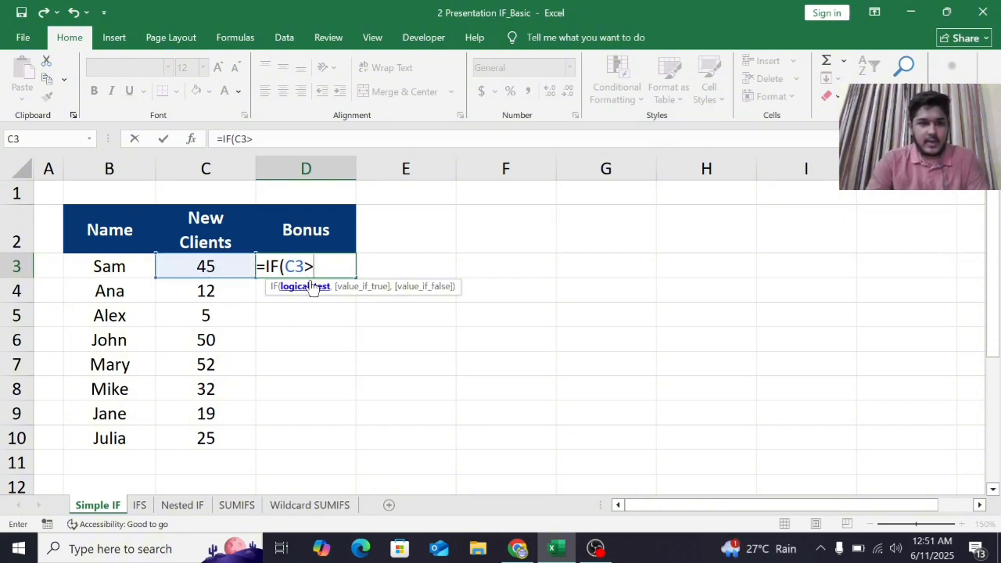
text(2=)
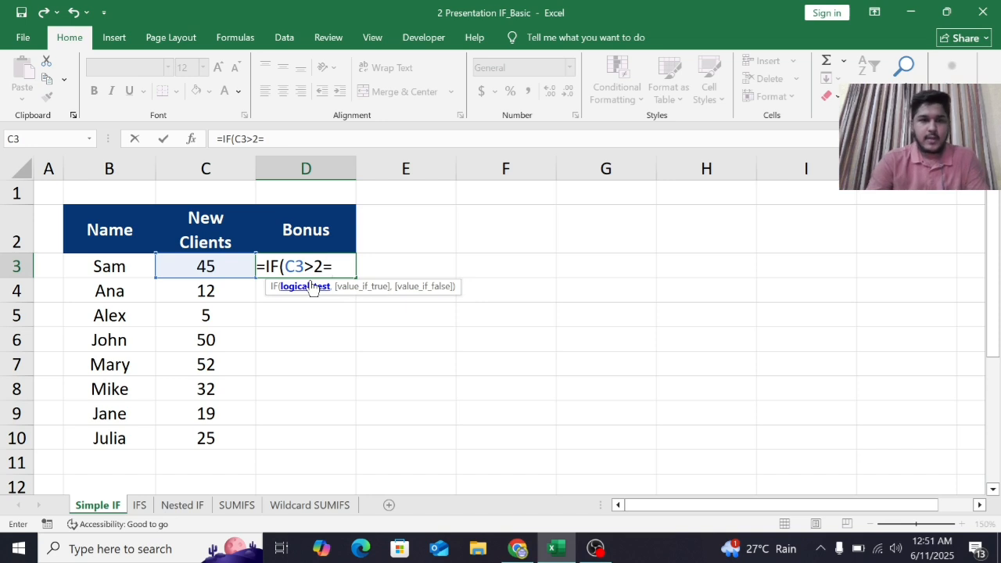
key(BackSpace)
text(0)
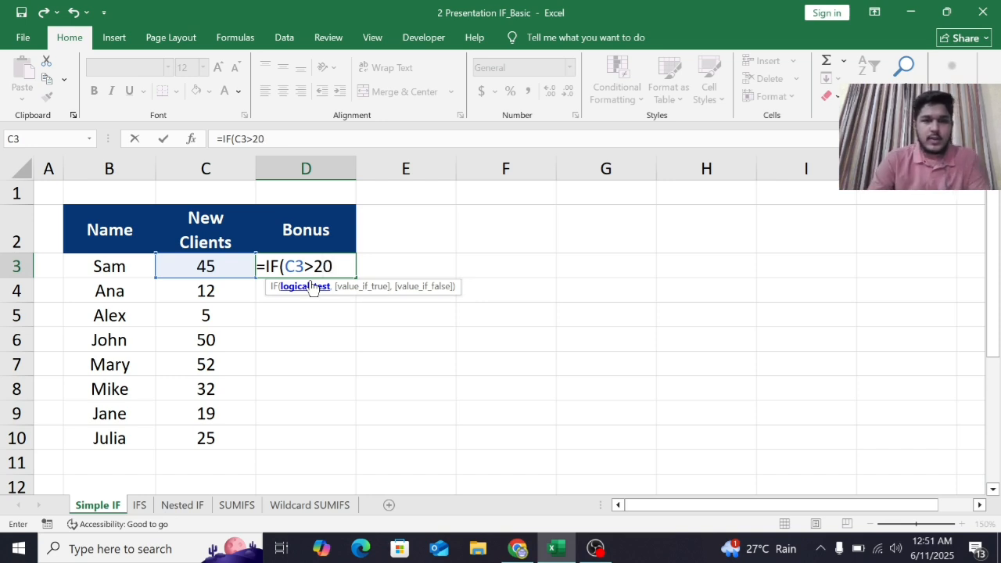
text(,))
Step: Set the IF formula's value-if-true argument in D3 to the text "Yes"
click(336, 270)
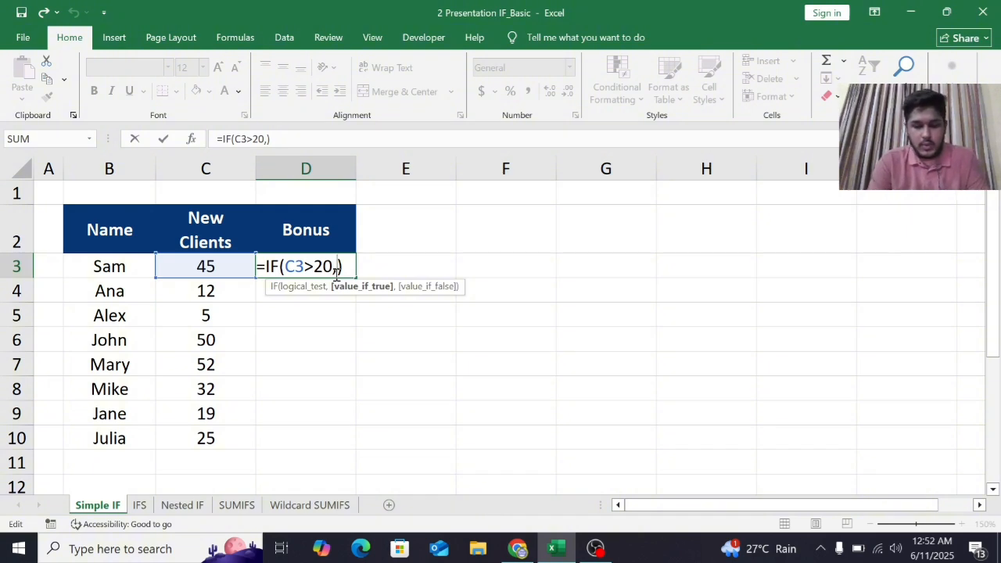
text(")
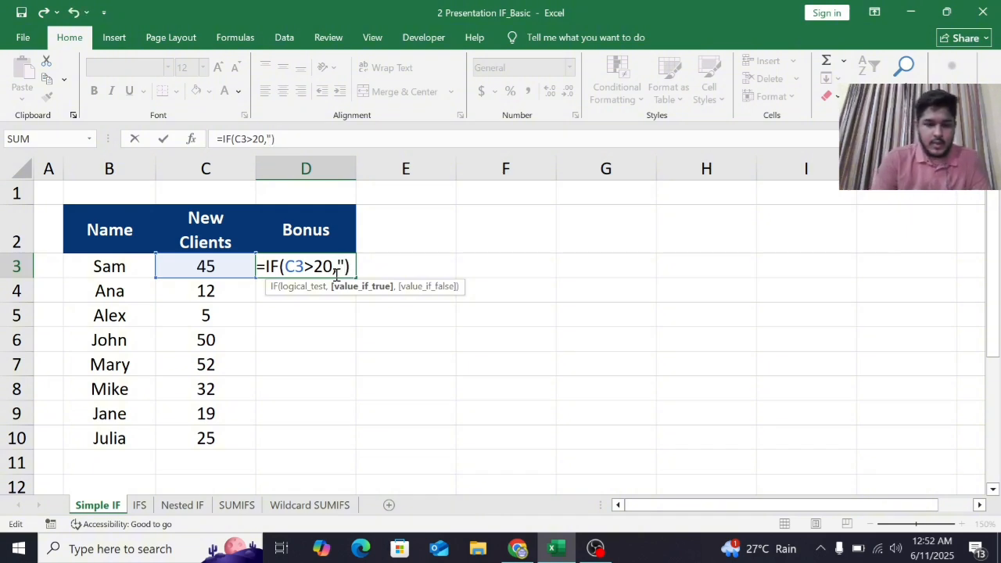
text(YEs)
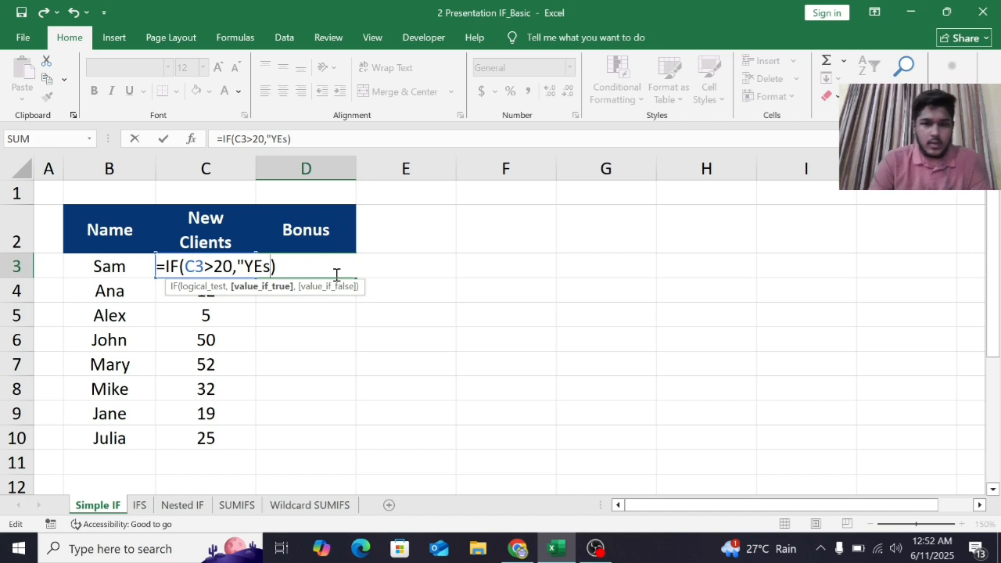
key(BackSpace)
key(BackSpace)
text(es)
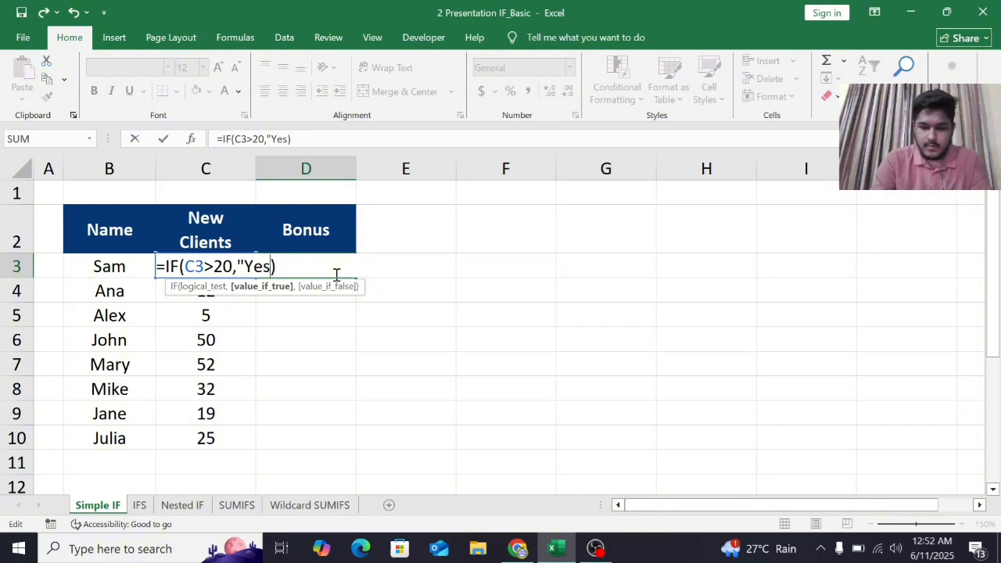
text(")
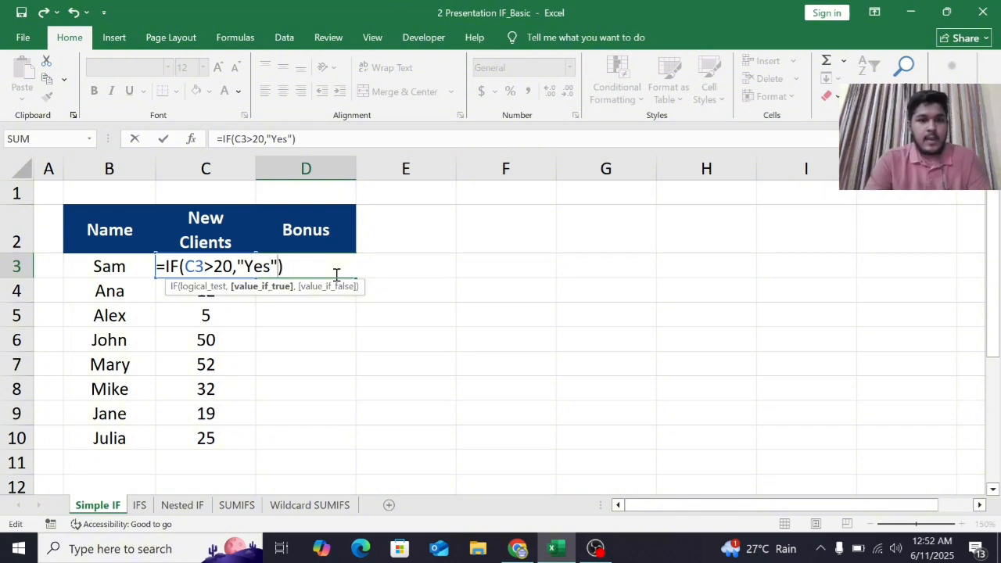
Step: Complete the D3 formula with "No" as the value if false, and fill it down the Bonus column to D10
text(,)
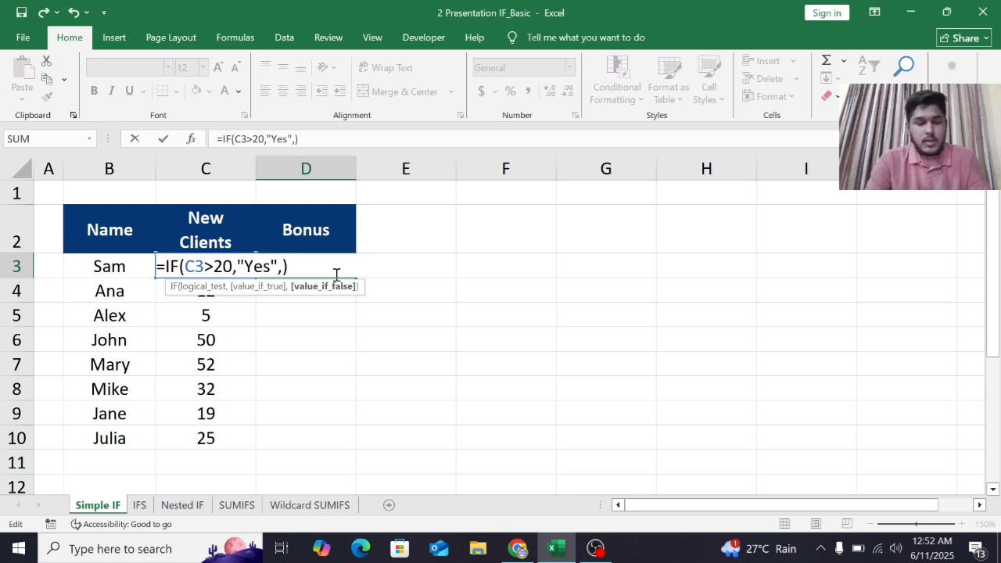
text(N)
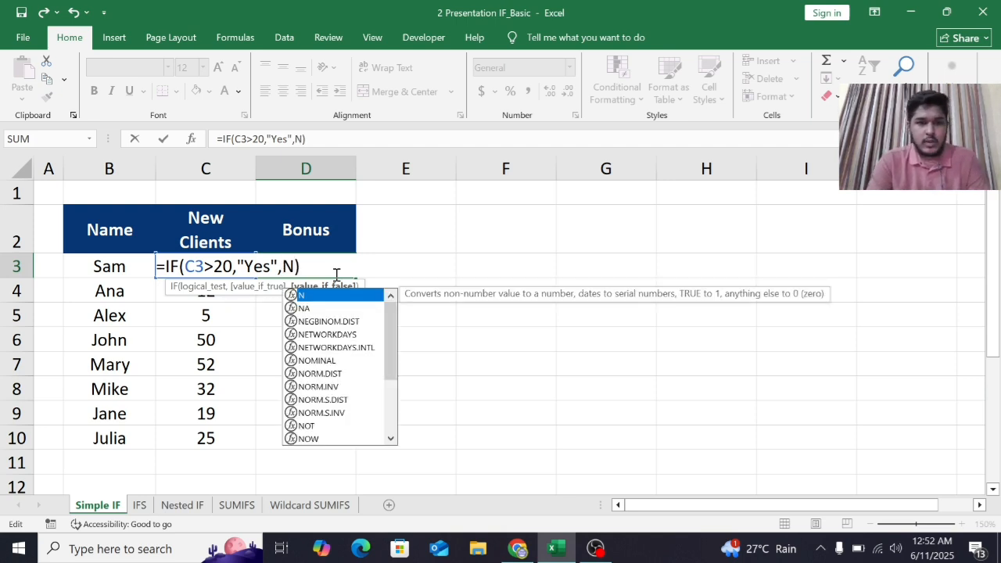
text(o)
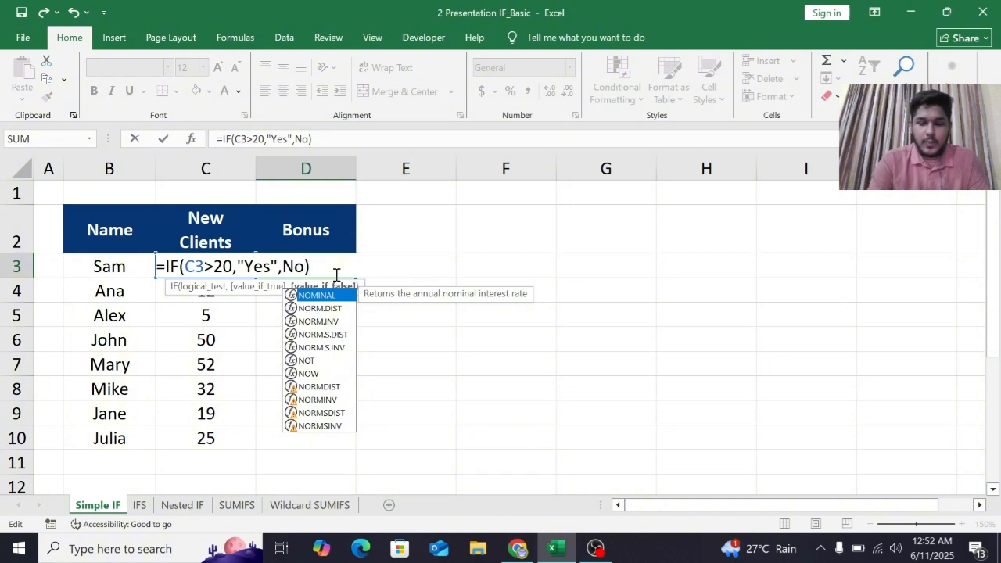
text(")
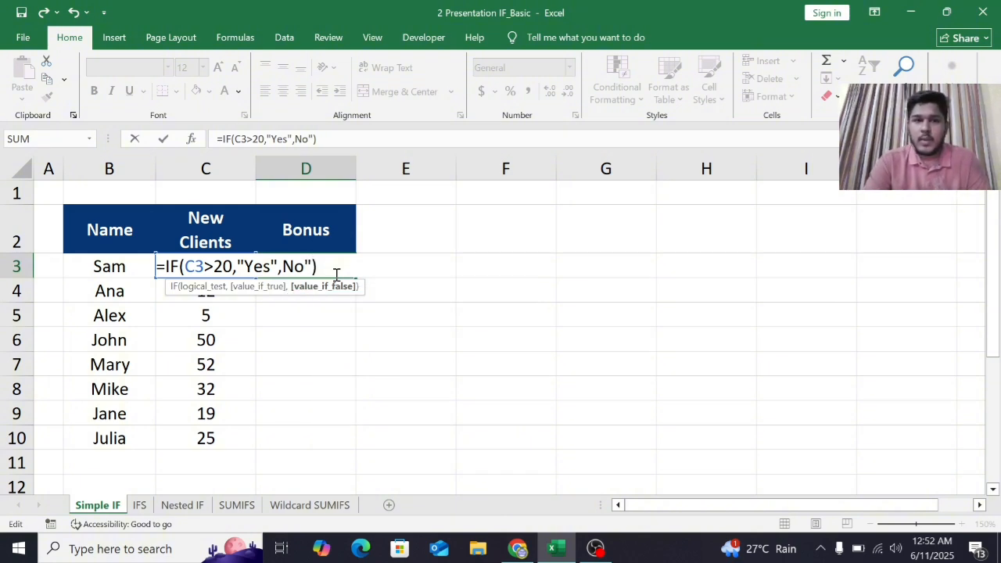
key(Left)
key(Left)
key(Left)
text(")
key(Return)
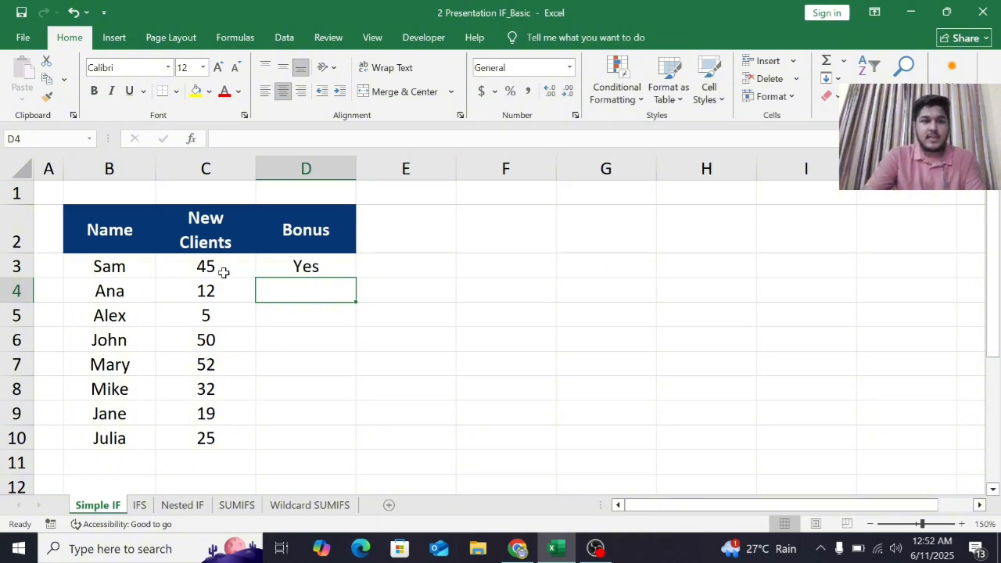
click(266, 269)
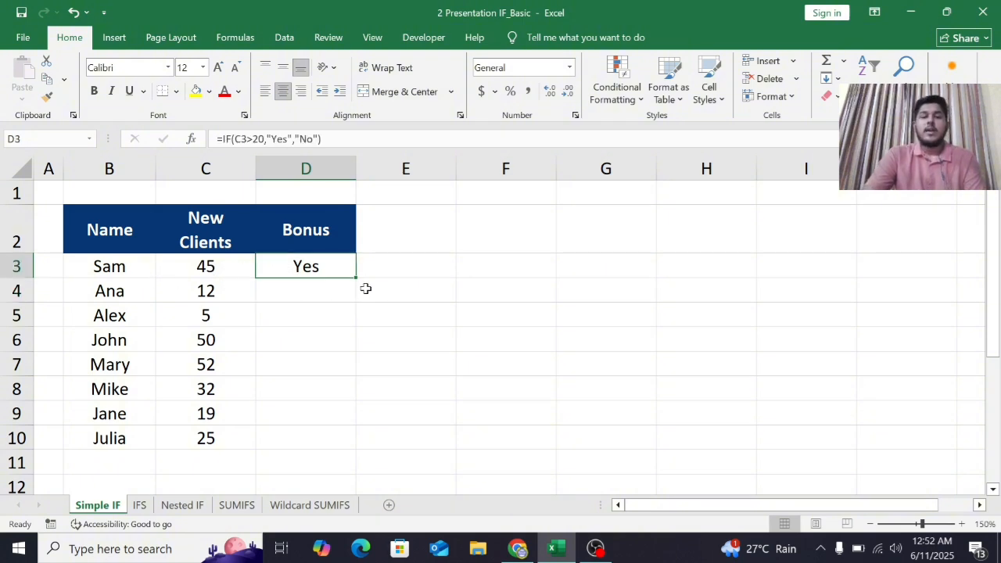
drag(355, 277, 346, 439)
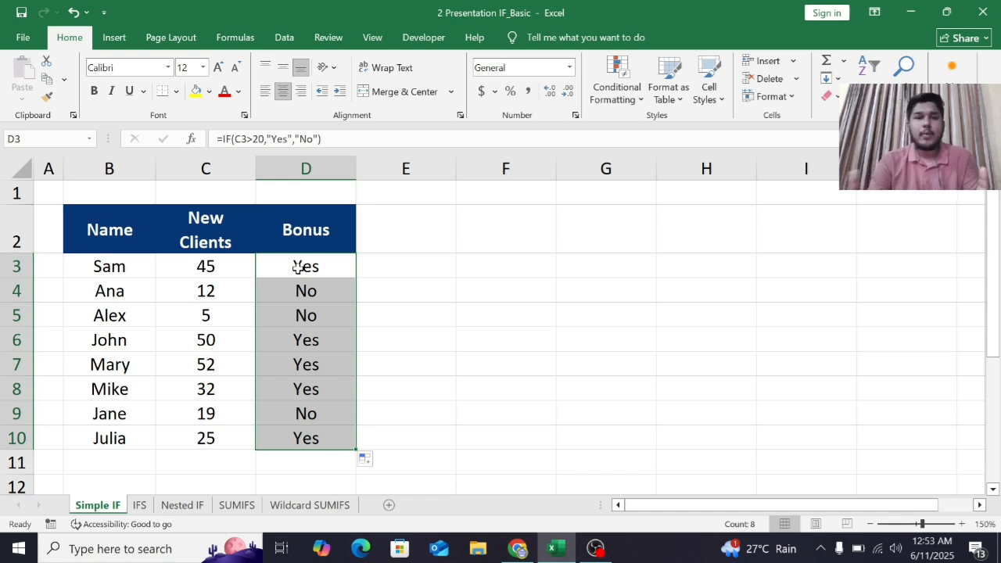
Step: Add an Equal To conditional formatting rule to D3:D10 that gives "Yes" cells Green Fill with Dark Green Text
click(599, 81)
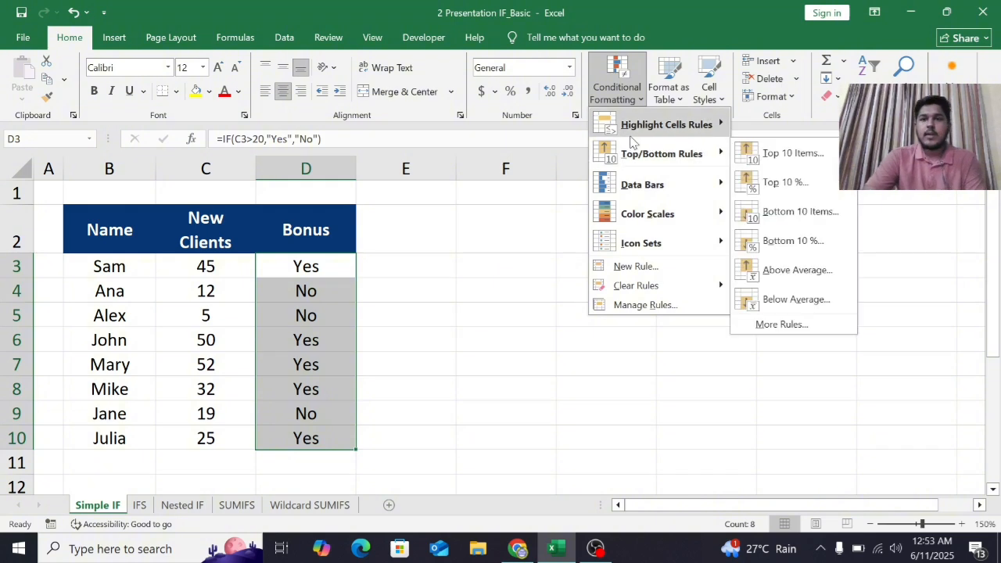
mouse_move(634, 139)
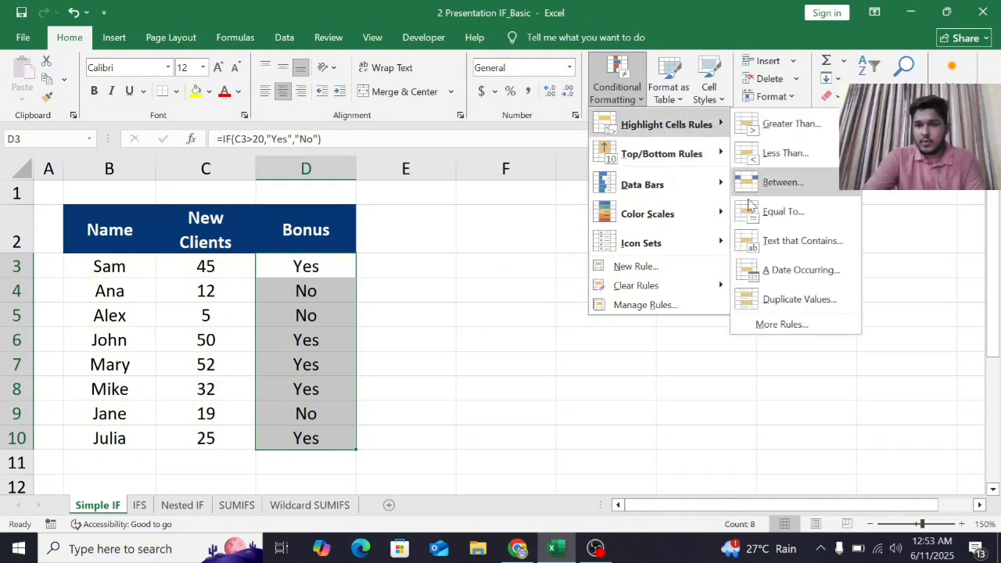
click(787, 223)
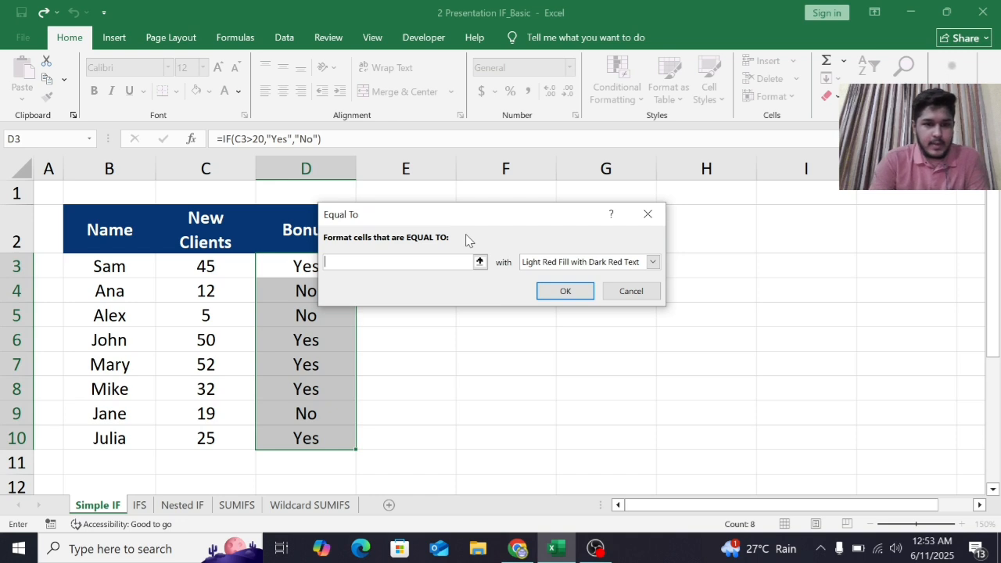
text(Yes)
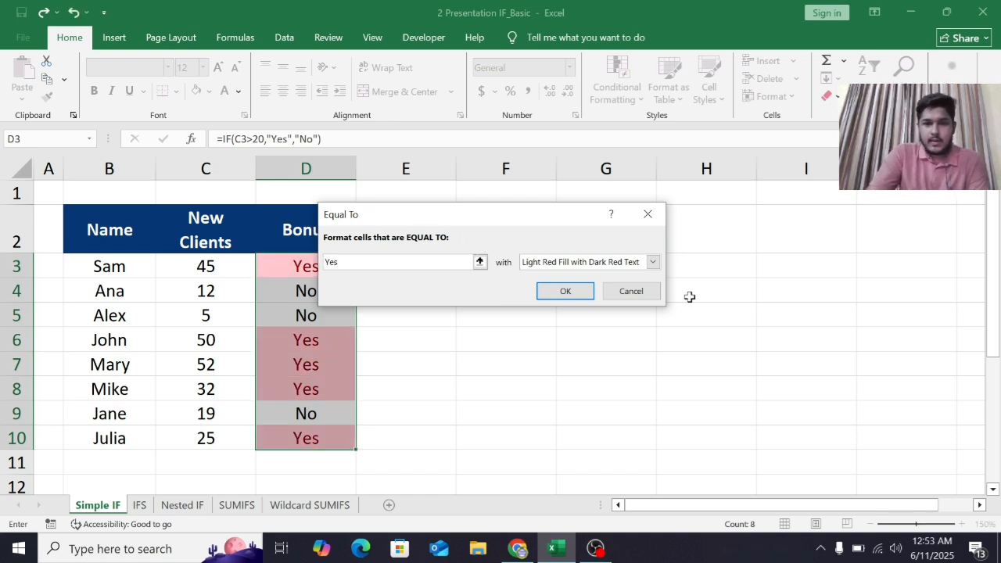
click(652, 262)
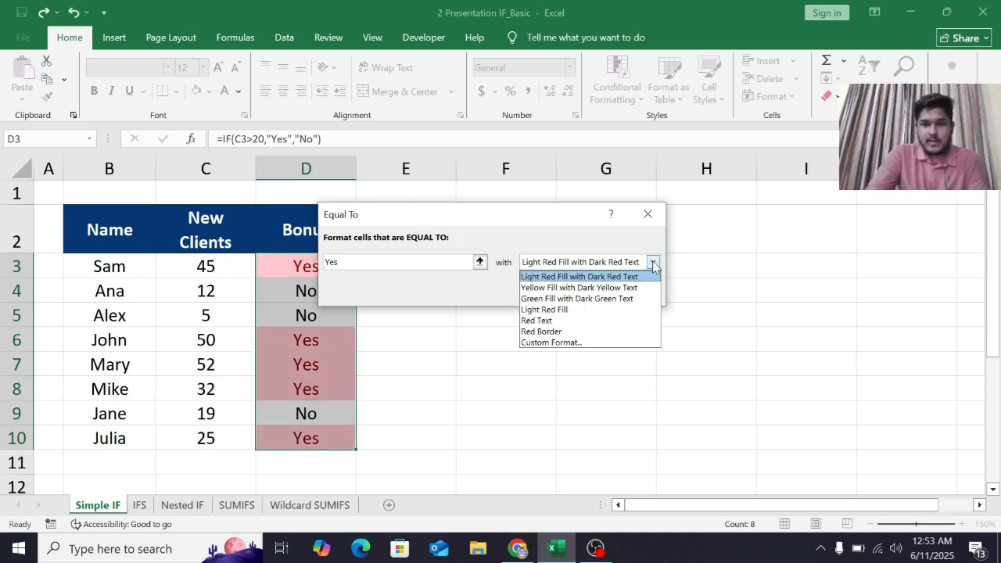
click(588, 299)
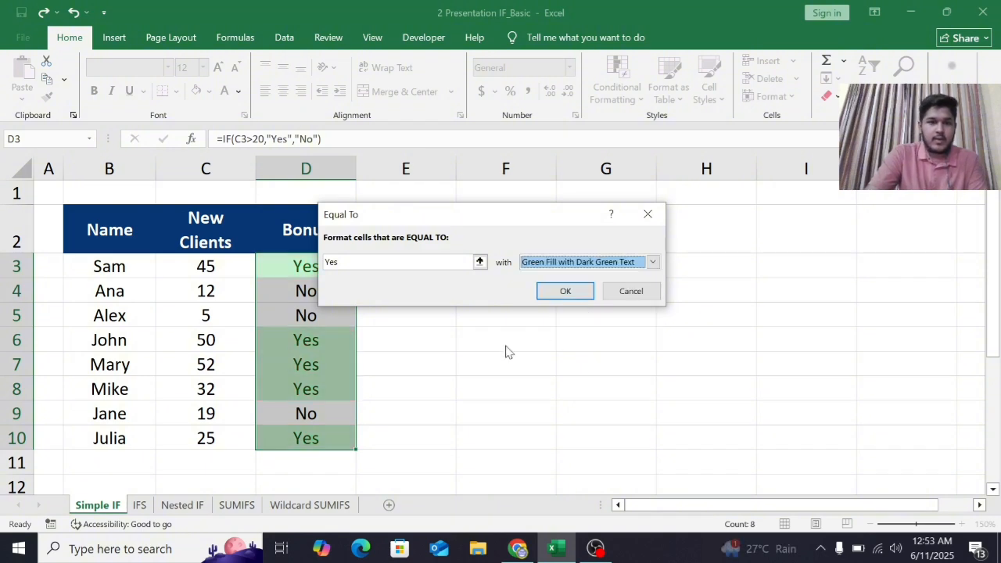
click(563, 291)
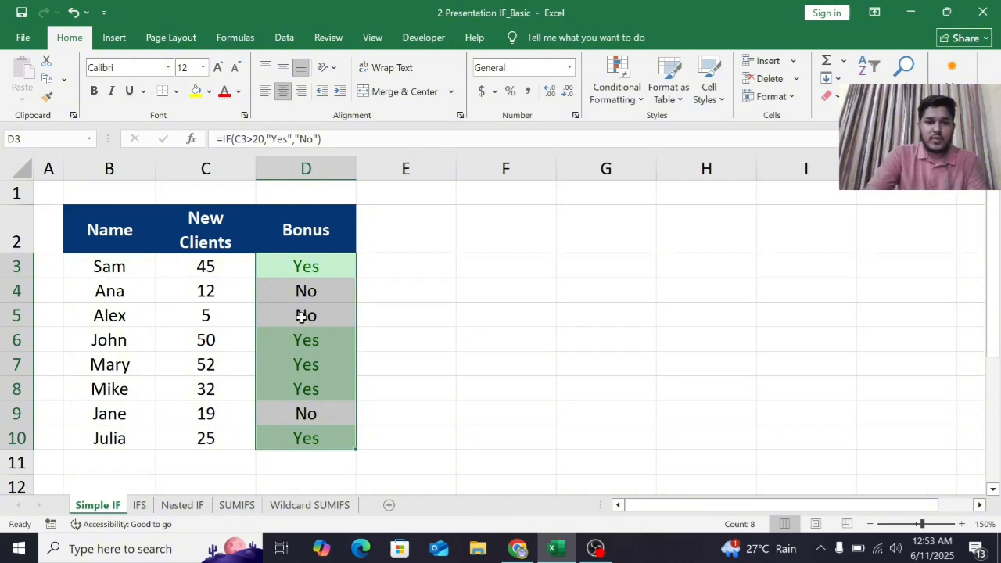
Step: Add an Equal To conditional formatting rule to D3:D10 that gives "No" cells Light Red Fill with Dark Red Text
click(618, 82)
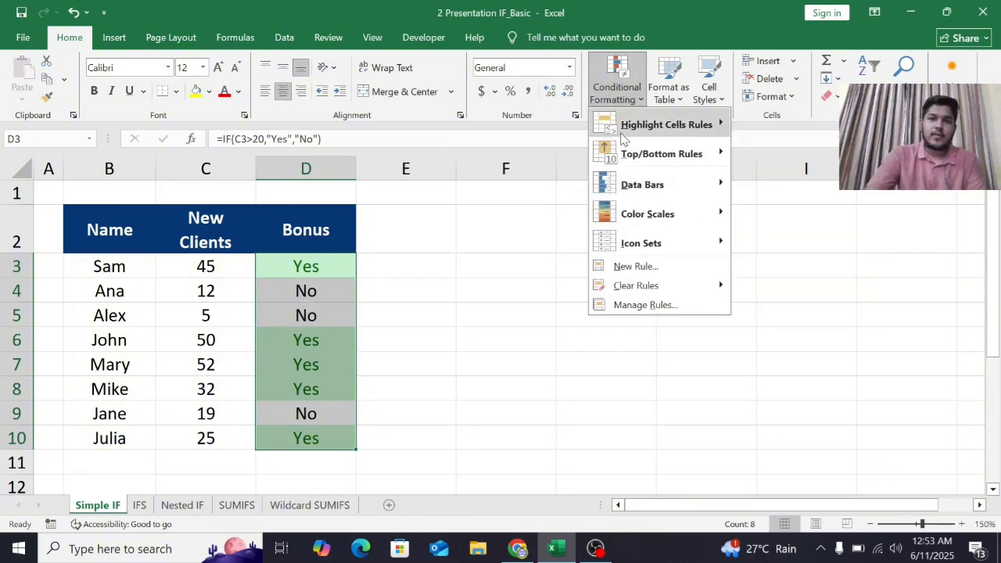
mouse_move(626, 132)
click(790, 221)
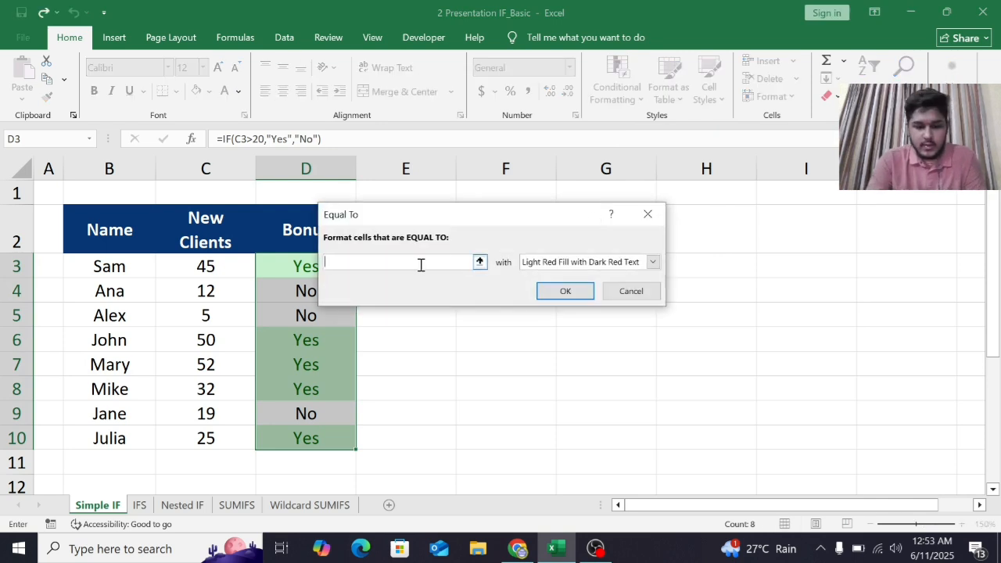
text(No)
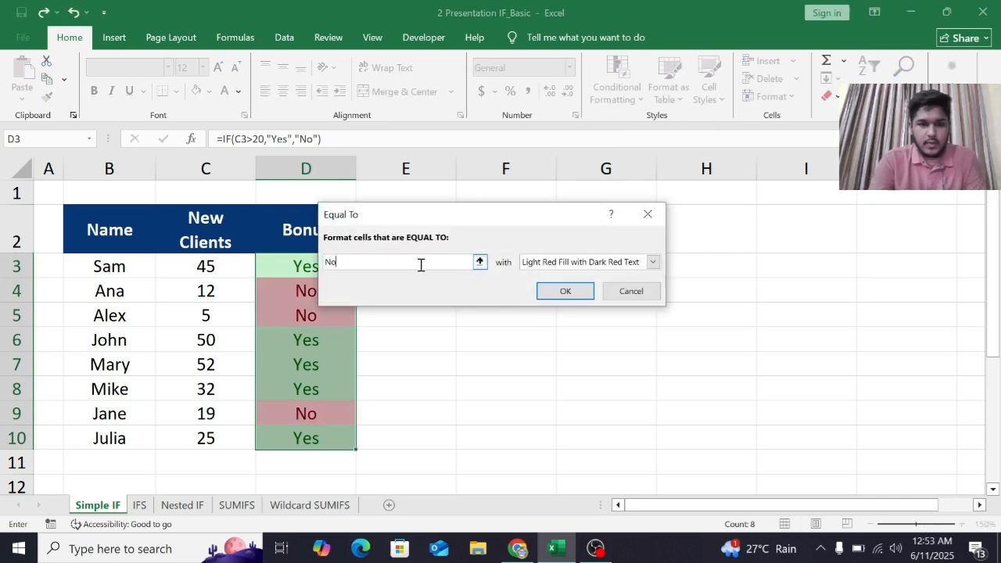
click(566, 291)
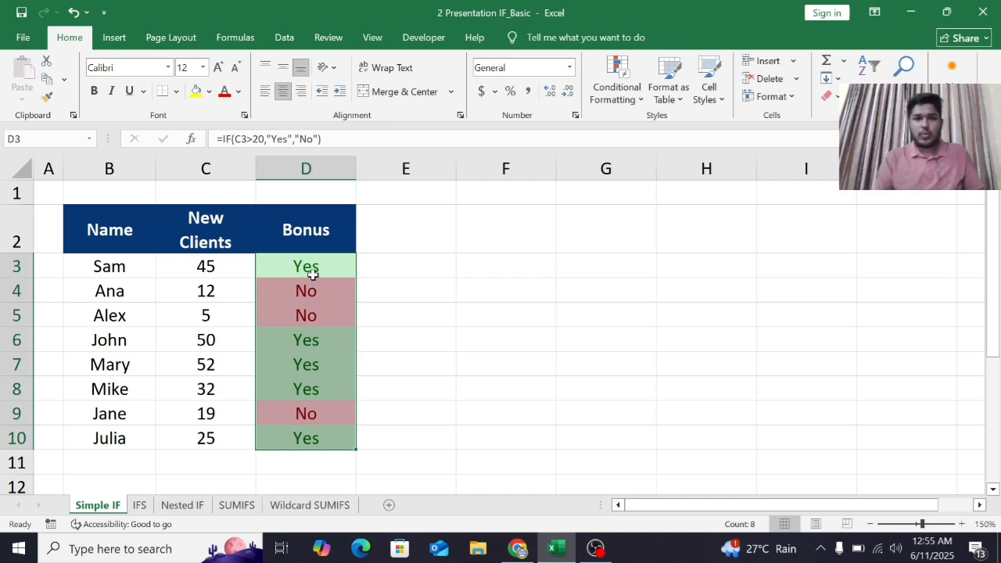
Step: On the IFS sheet, start an IFS formula in D3 whose first condition, C3>40, returns 5000
click(140, 507)
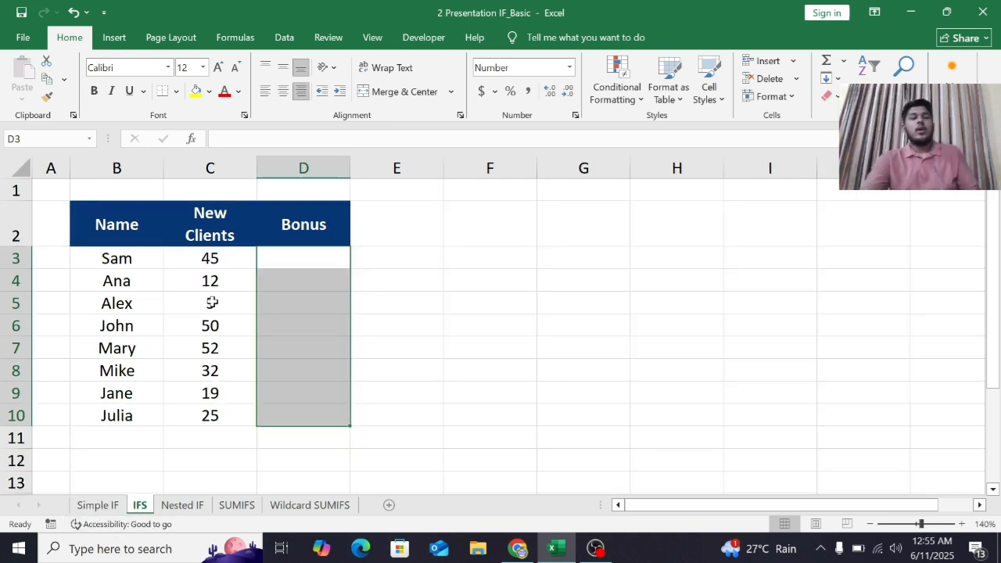
click(285, 256)
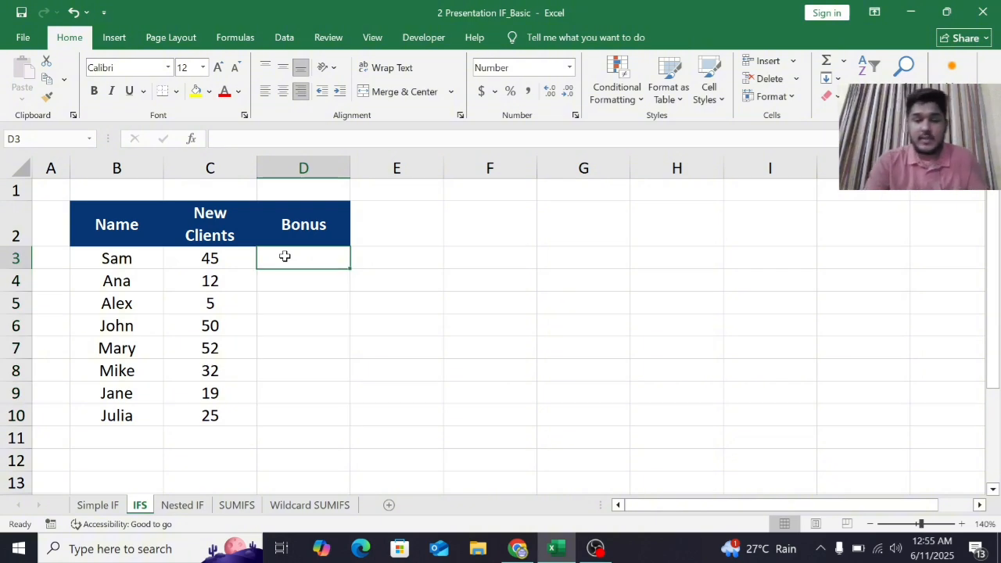
text(=)
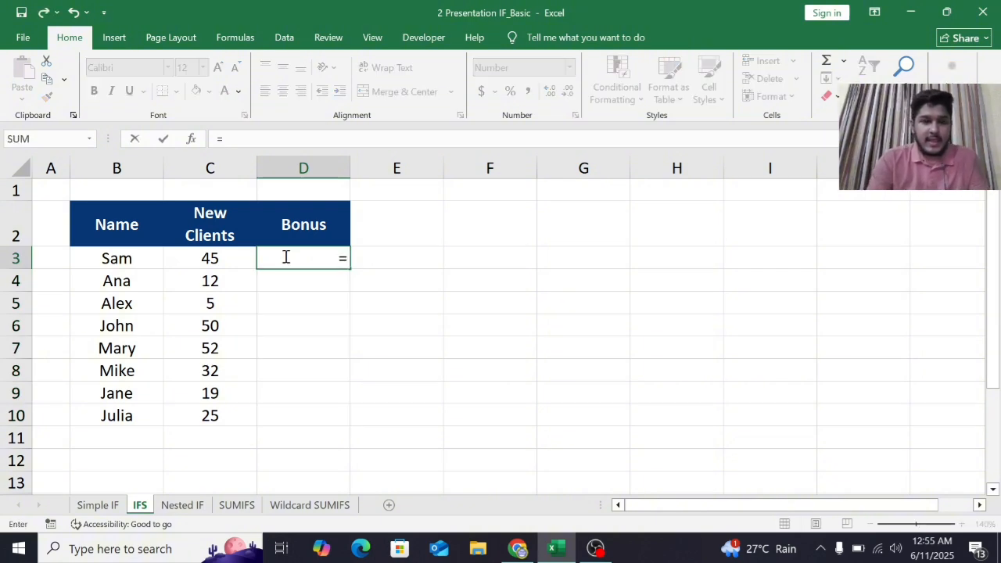
text(id)
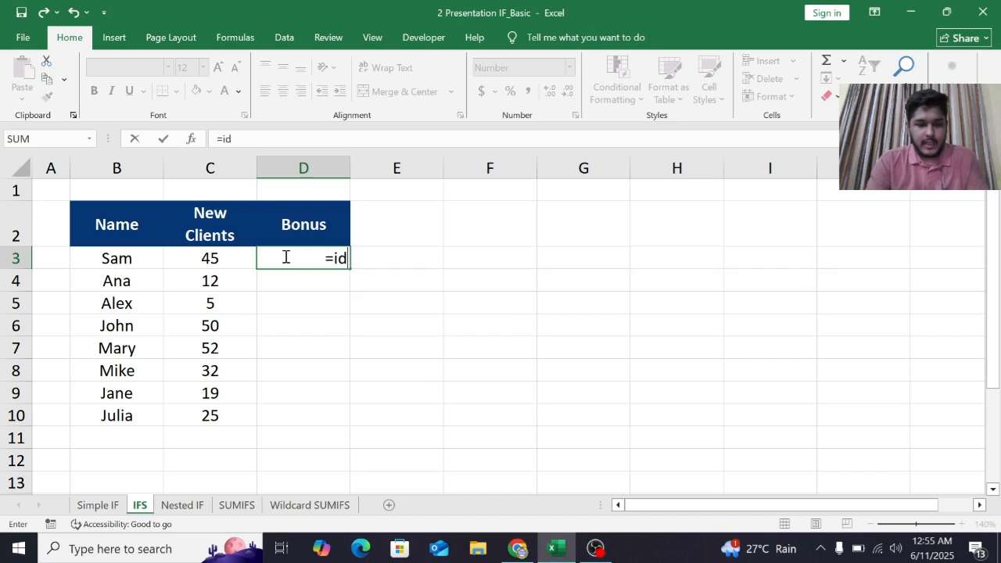
key(BackSpace)
text(fs)
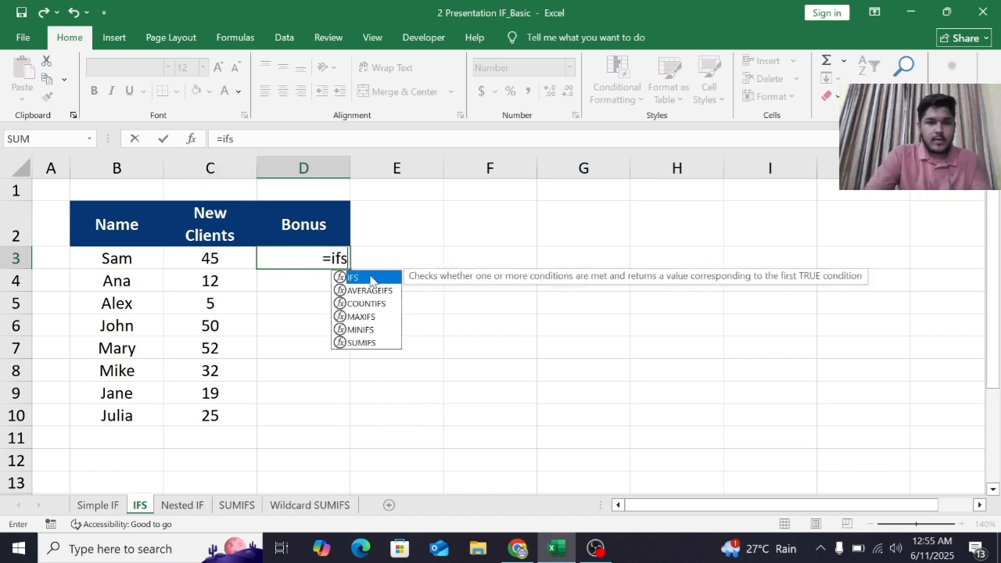
double_click(372, 280)
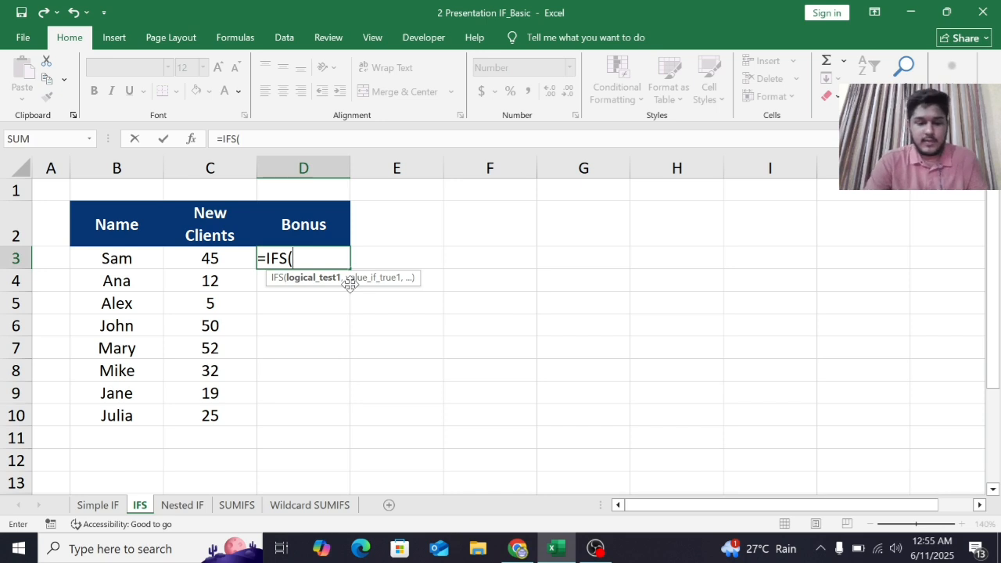
click(228, 260)
text(>40)
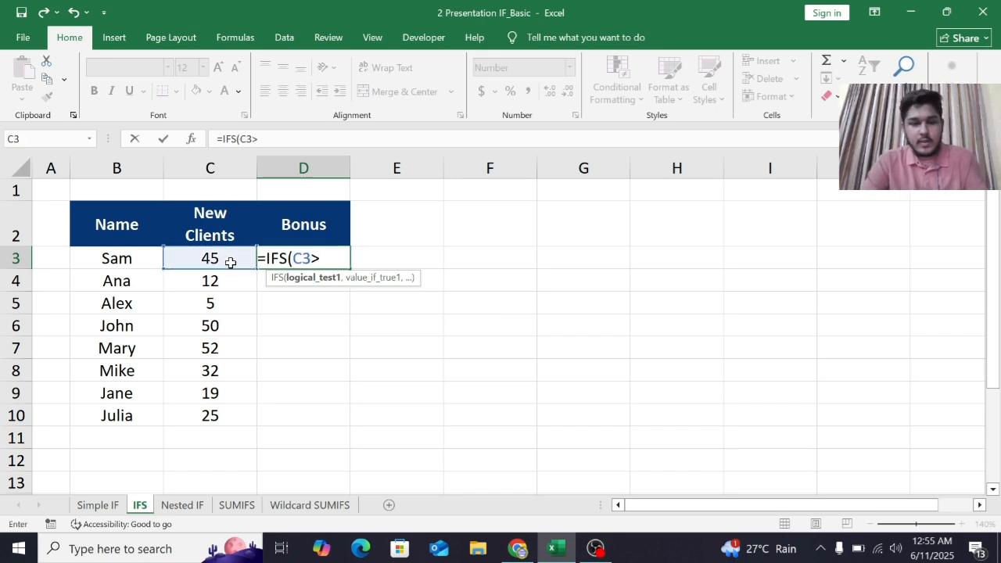
text(,)
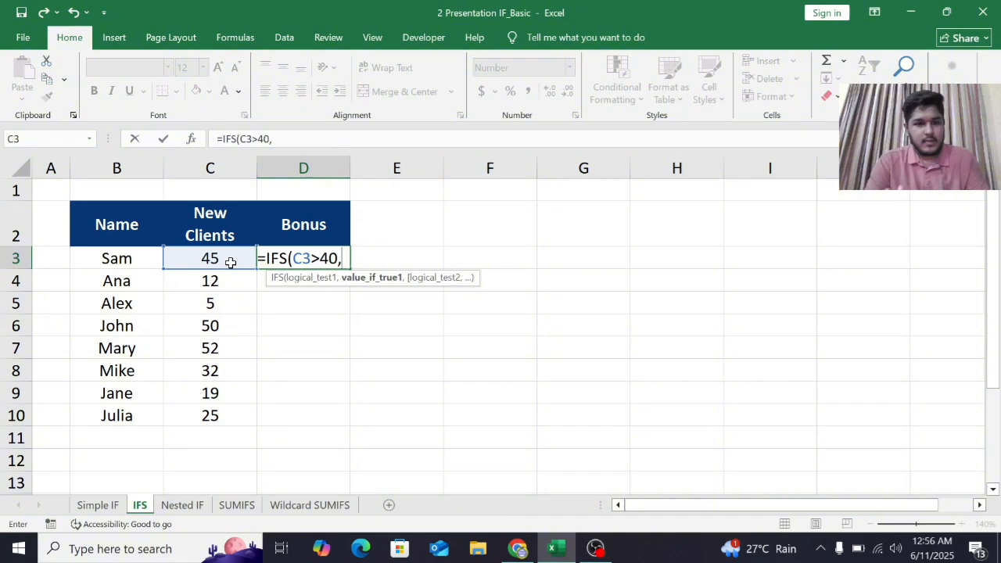
text(5000)
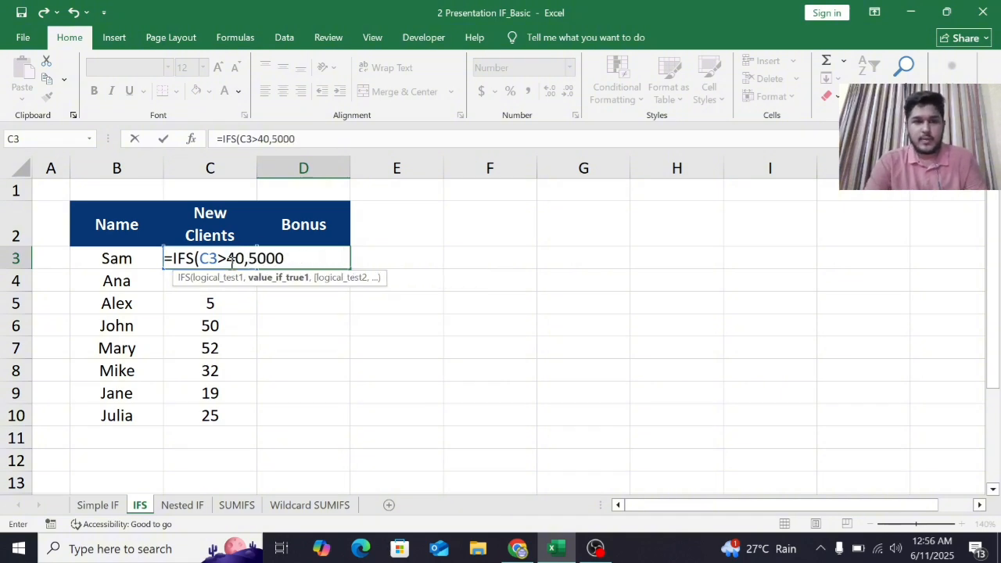
text(,)
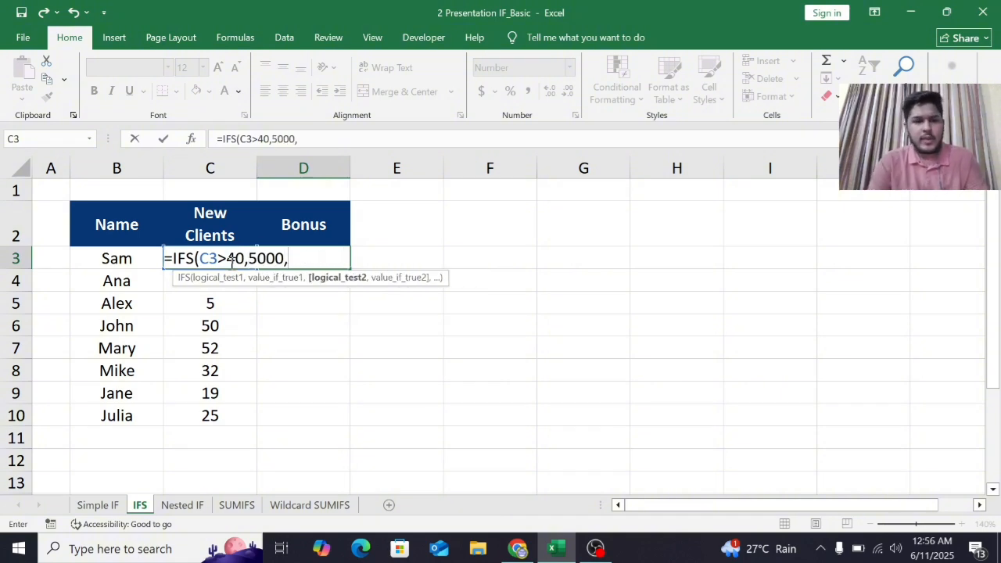
Step: Add a second condition to the D3 formula so that C3>30 returns 3000
text(C3)
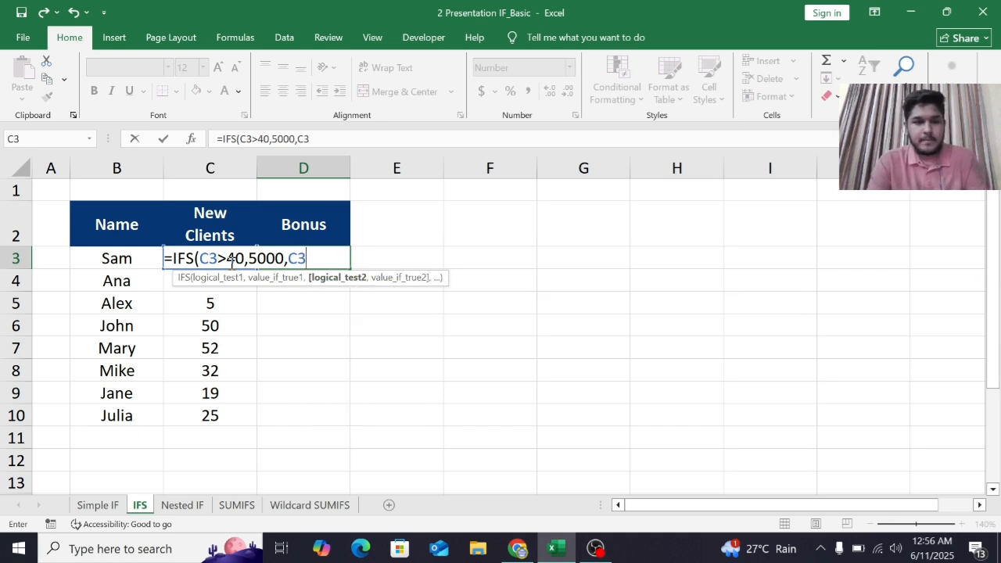
text(.)
key(BackSpace)
text(>)
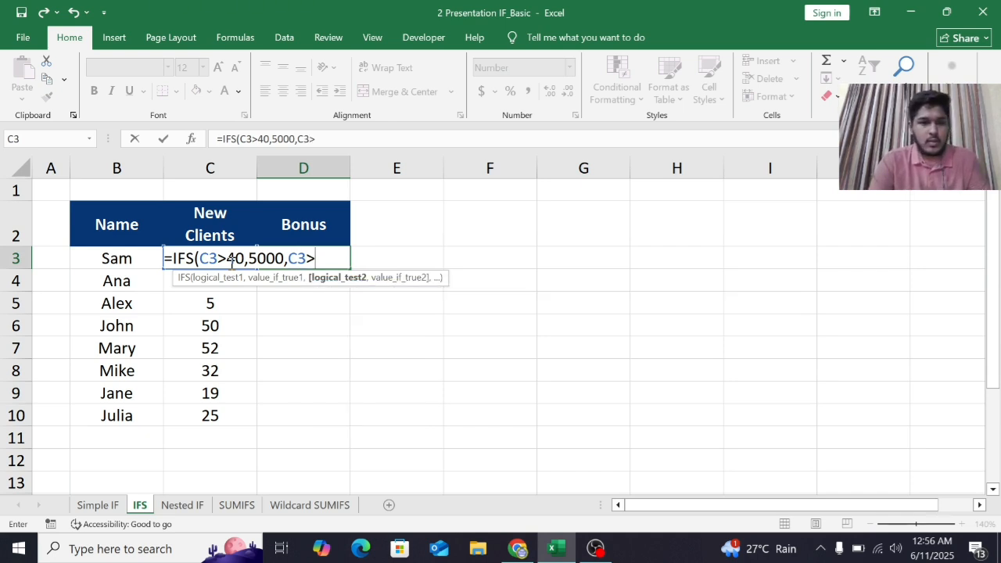
text(30)
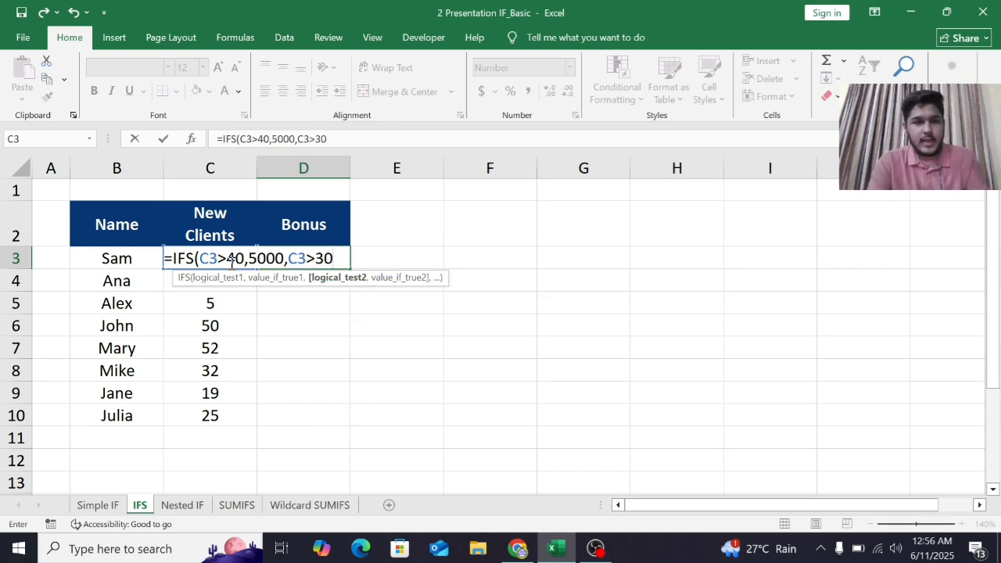
text(300)
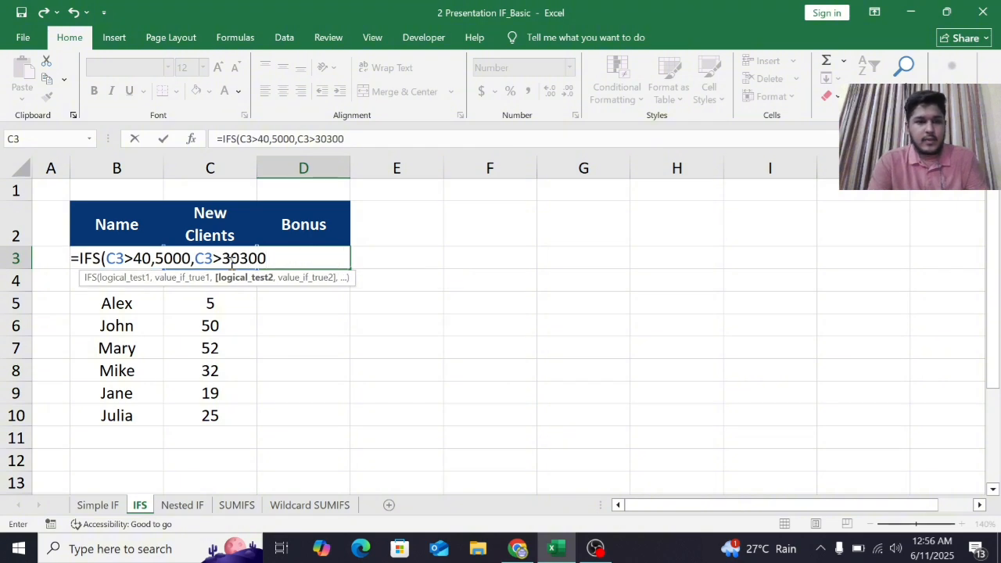
key(BackSpace)
key(BackSpace)
key(BackSpace)
key(BackSpace)
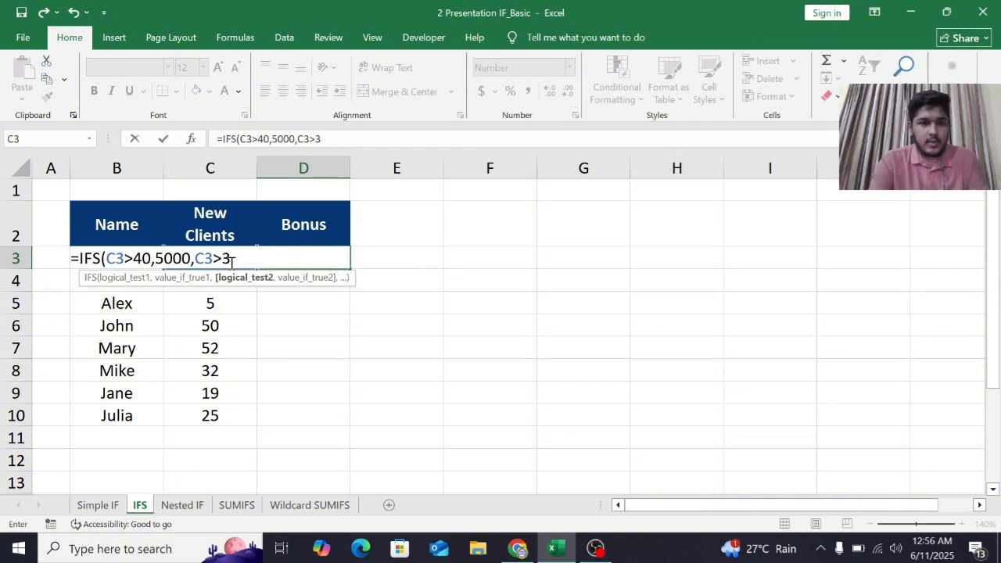
text(0)
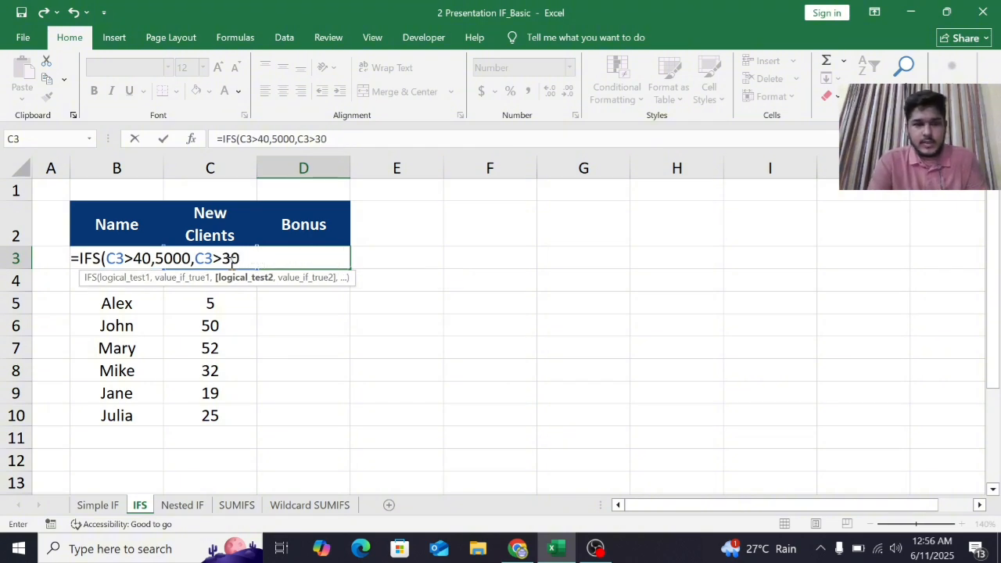
text(,3000)
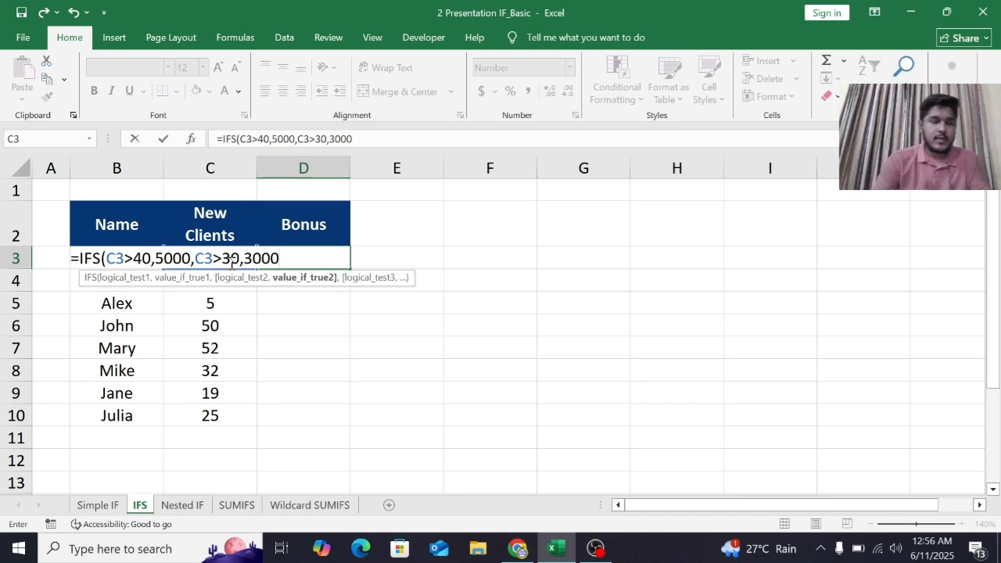
text(,)
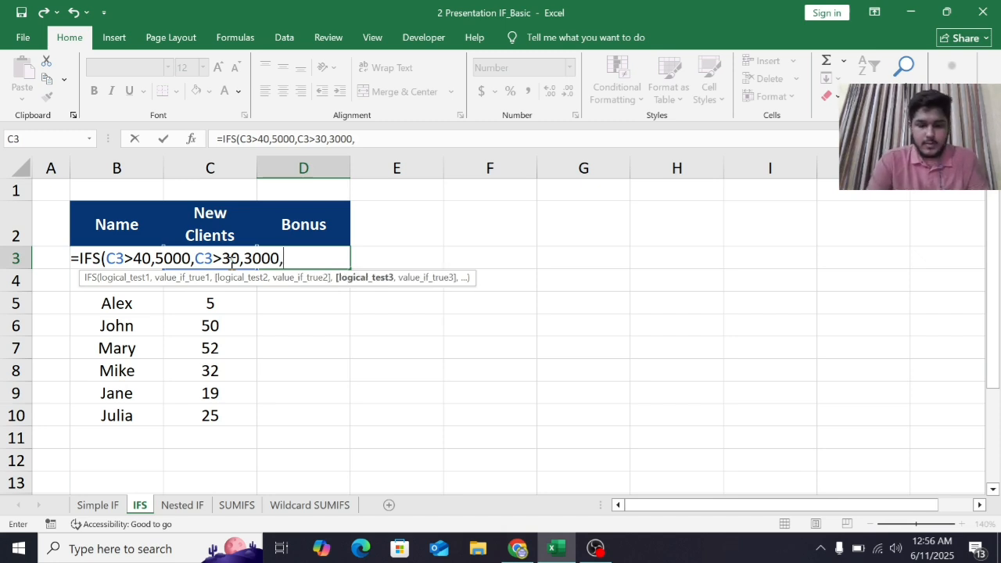
Step: Add a third condition to the D3 formula so that C3>20 returns 2000
text(C43)
key(BackSpace)
key(BackSpace)
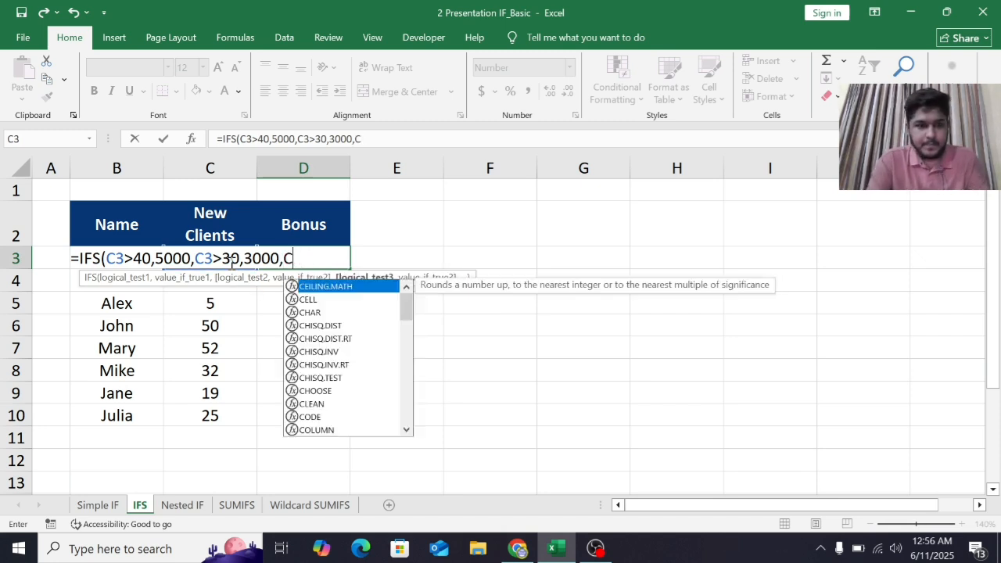
text(3)
text(>2)
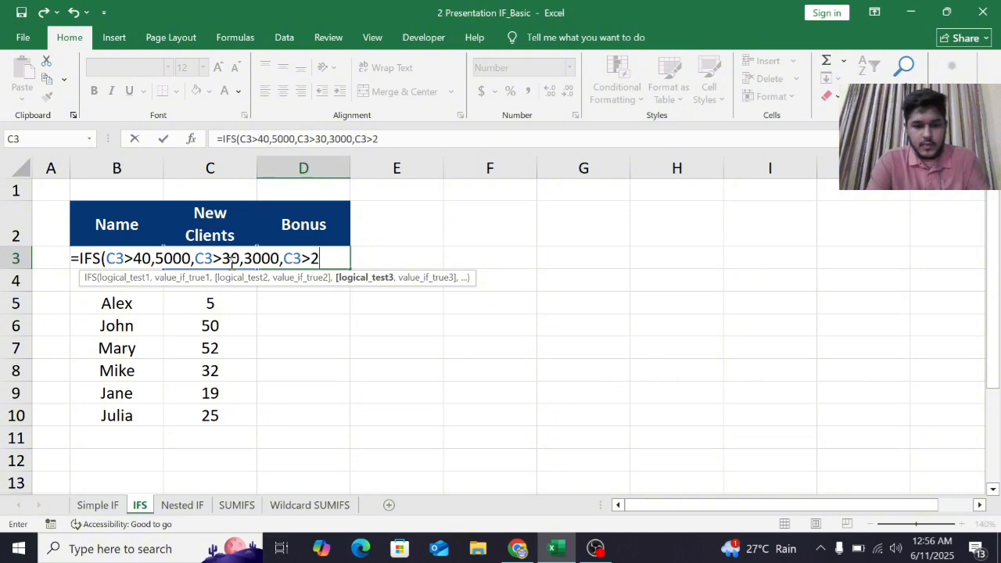
text(0,2000)
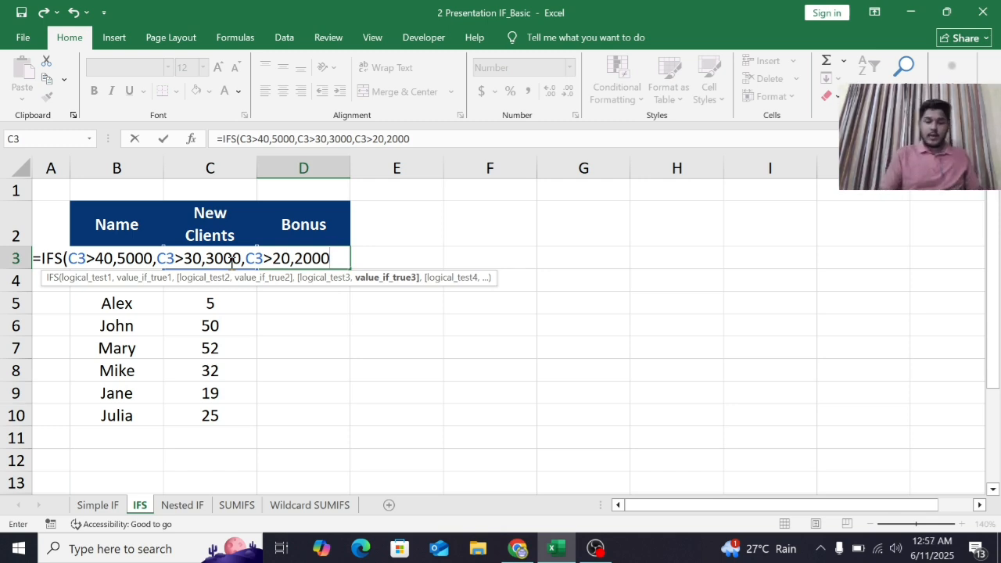
Step: Complete the D3 formula with C3<=20 returning 0, and fill it down the Bonus column to D10
text(,)
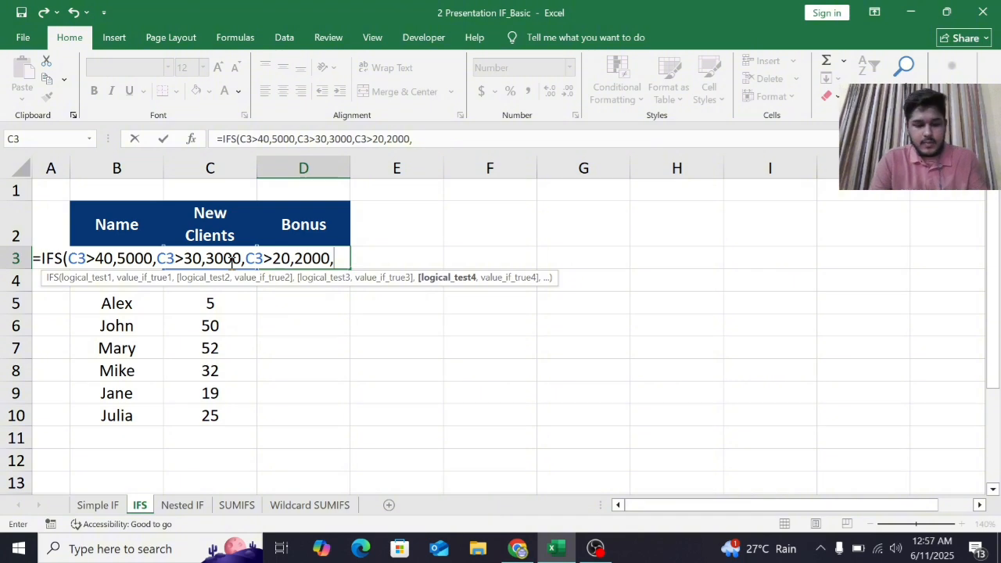
text(C3)
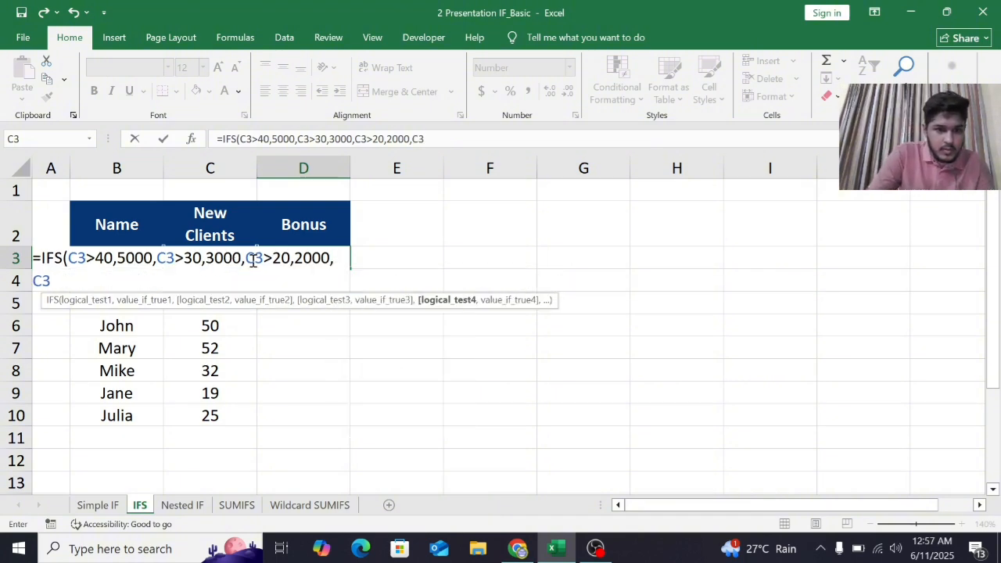
click(336, 261)
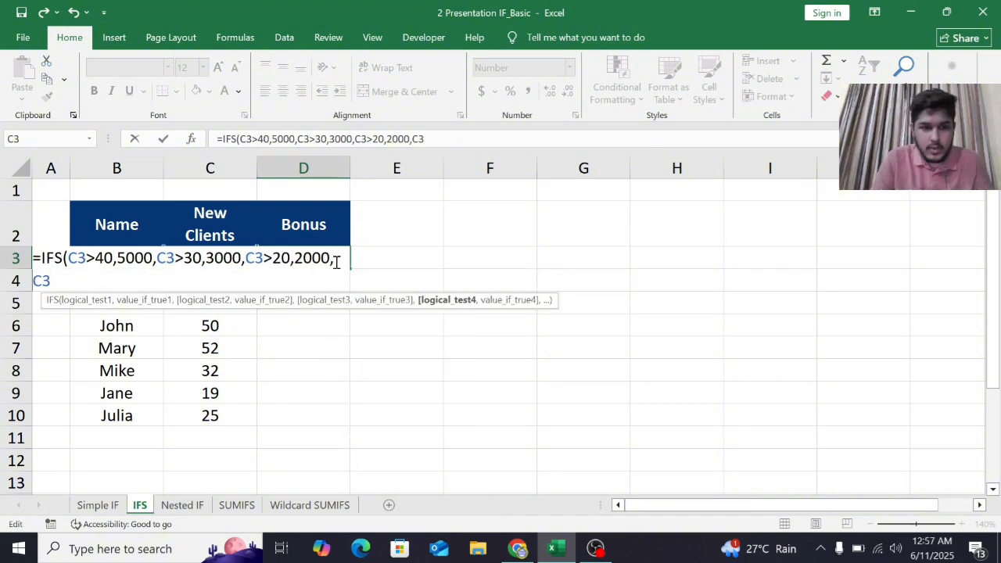
text(<)
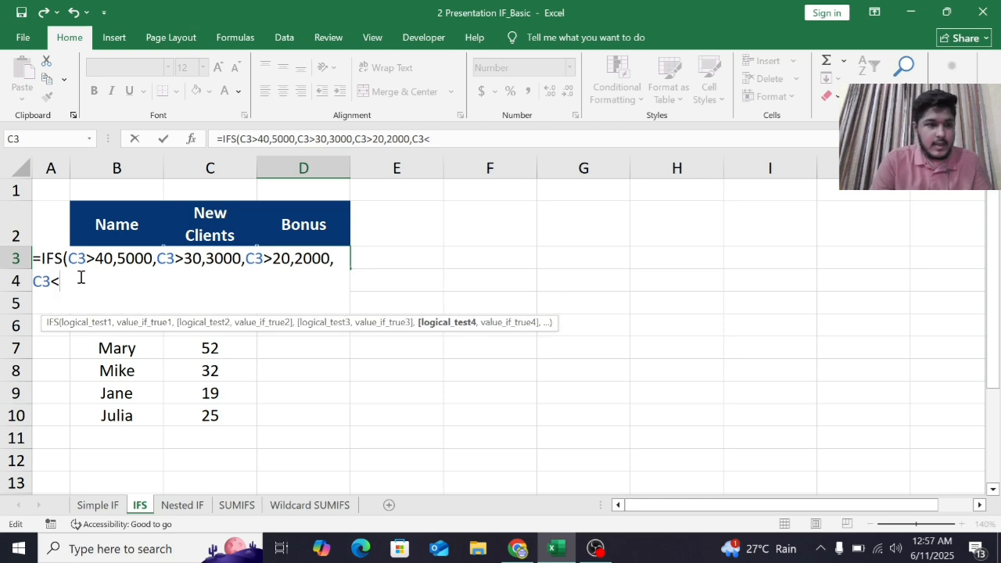
text(=20)
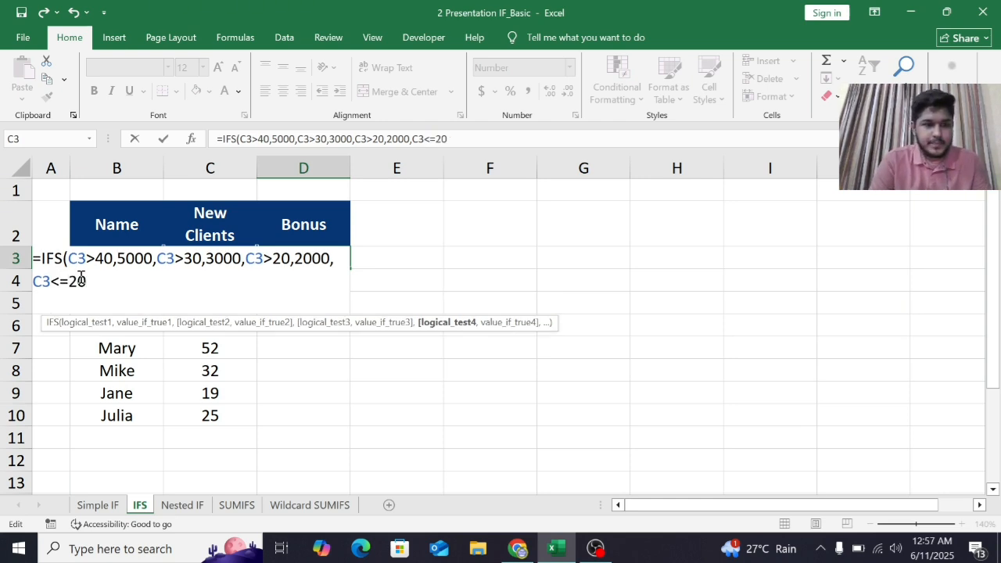
text(,)
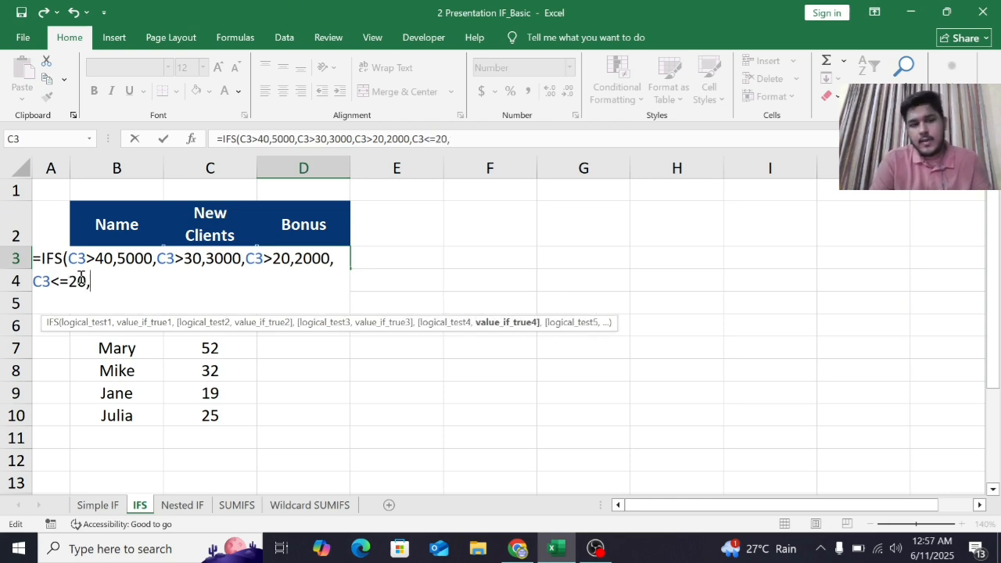
text(0)
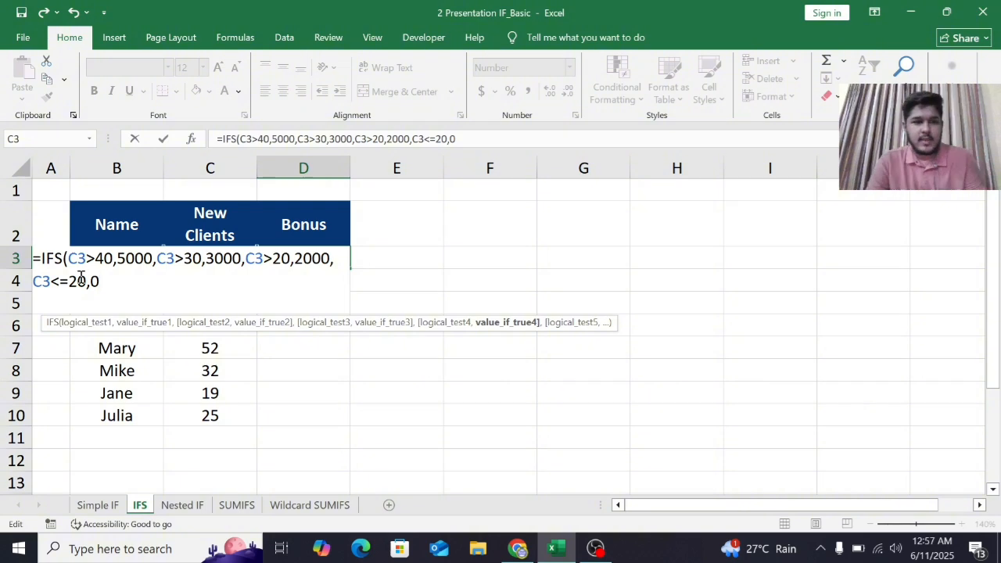
text())
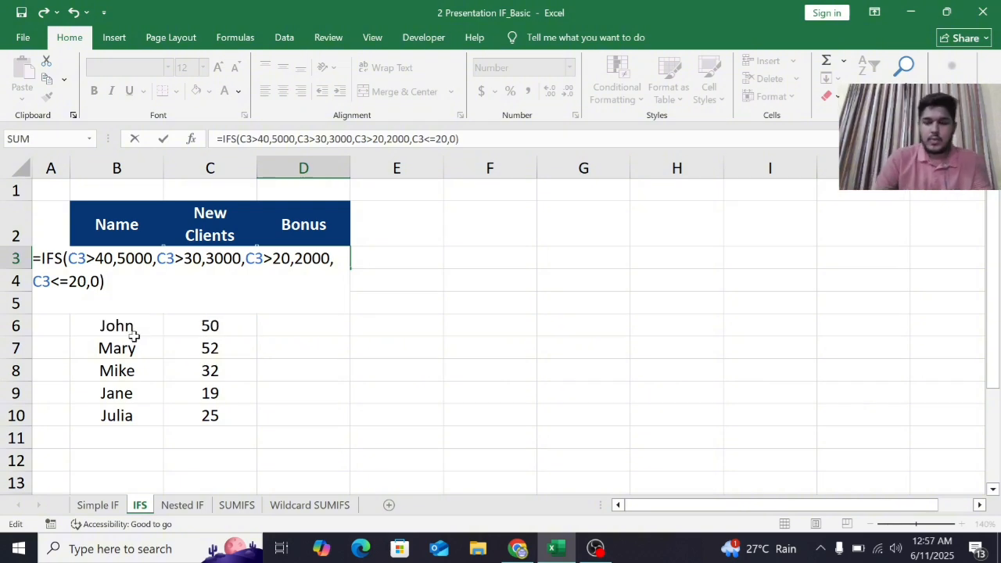
key(Return)
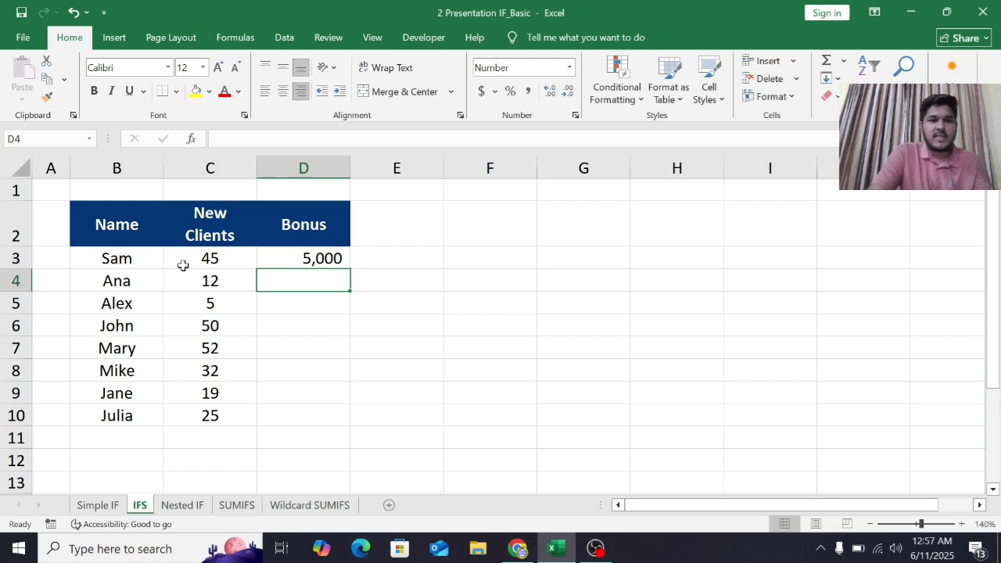
click(328, 261)
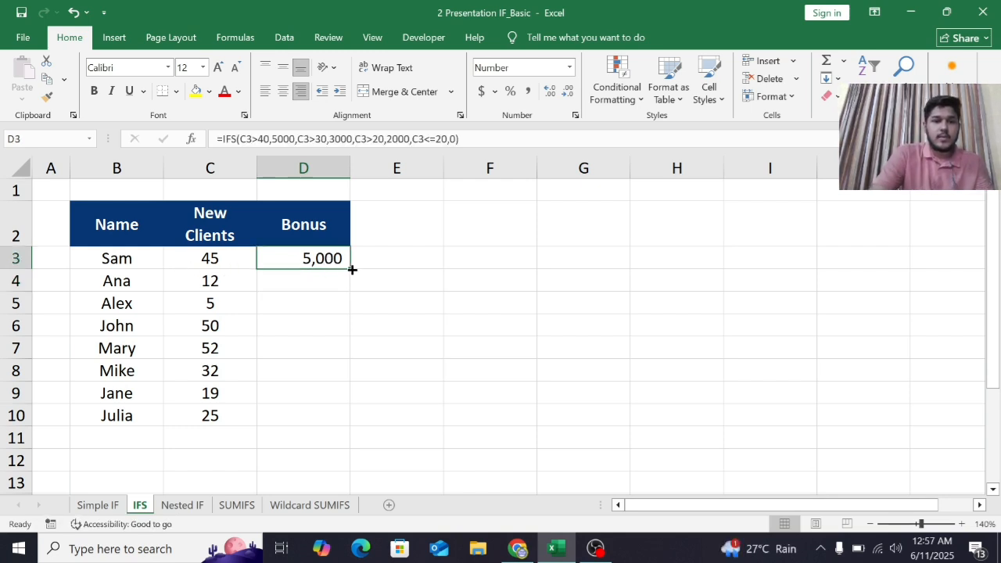
drag(353, 270, 331, 426)
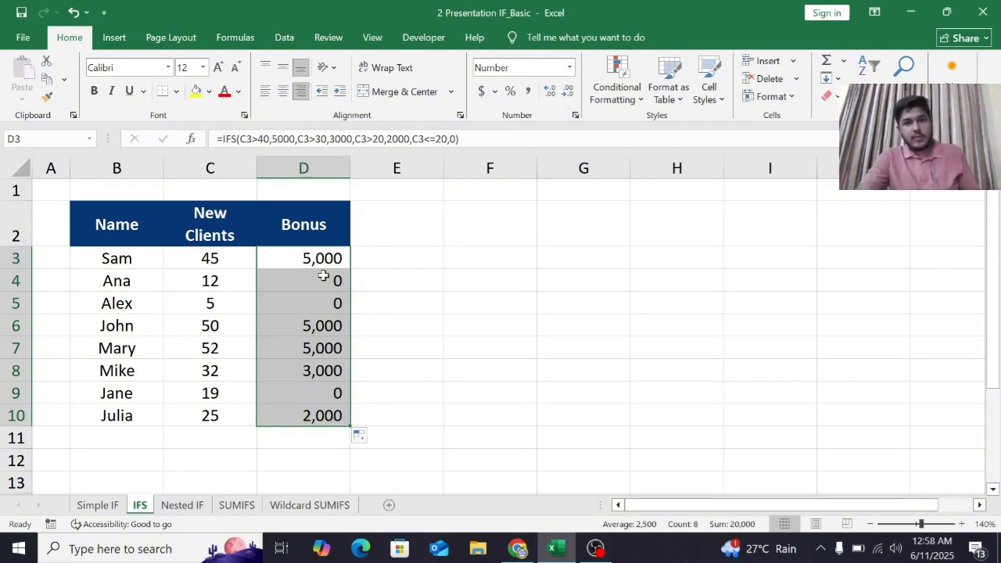
Step: Highlight Bonus values in D3:D10 greater than 2,500 with Yellow Fill with Dark Yellow Text
click(618, 78)
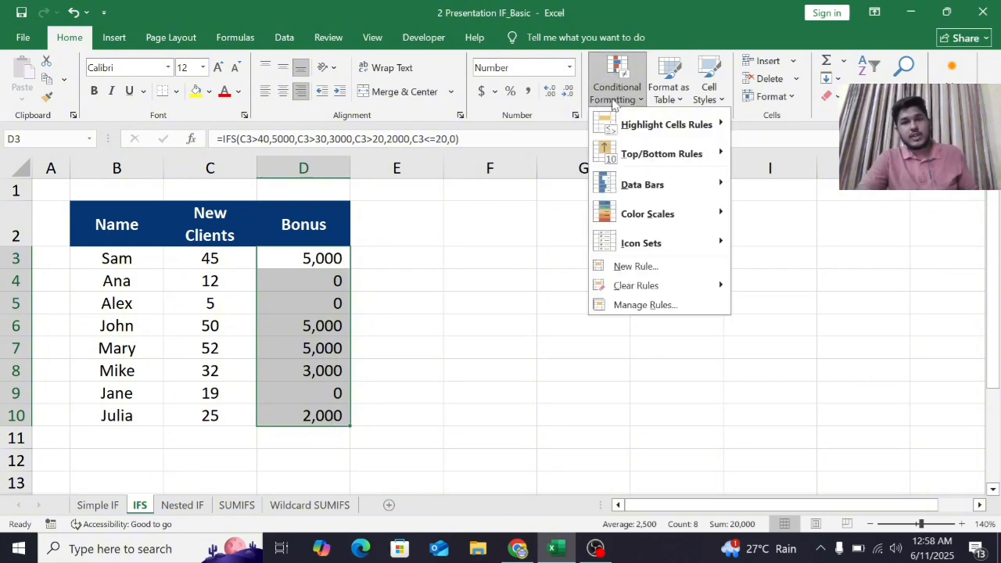
mouse_move(635, 132)
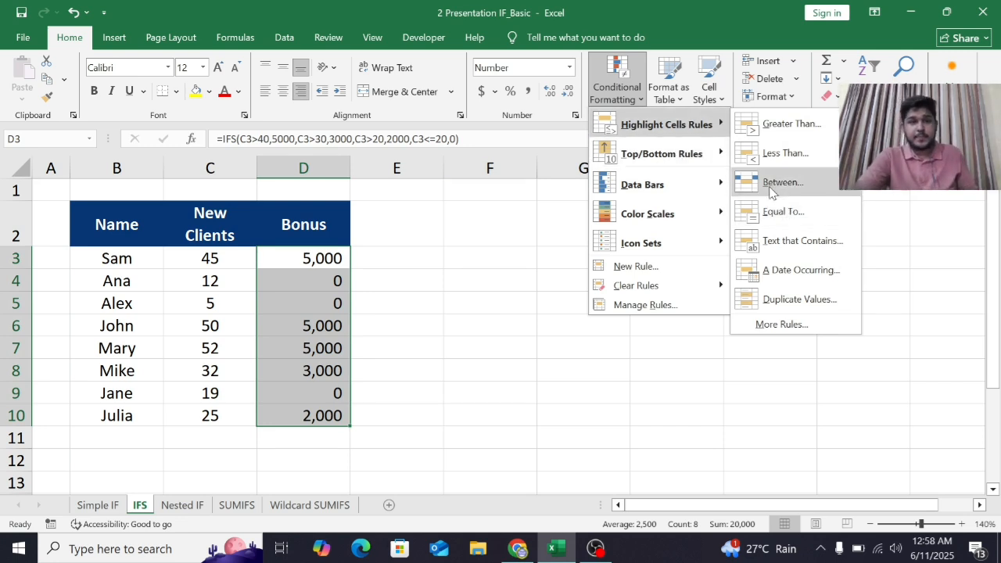
click(791, 138)
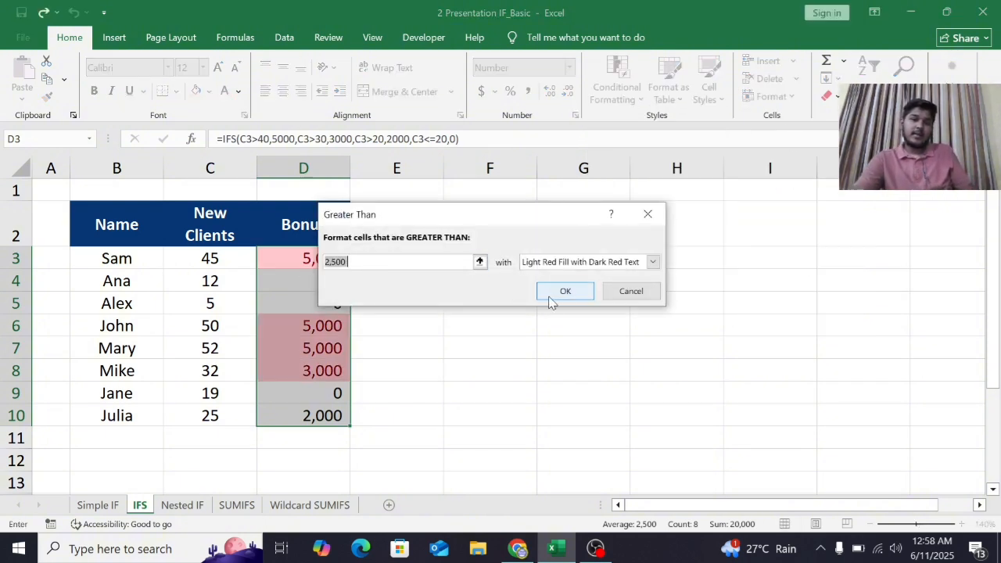
click(652, 264)
click(578, 288)
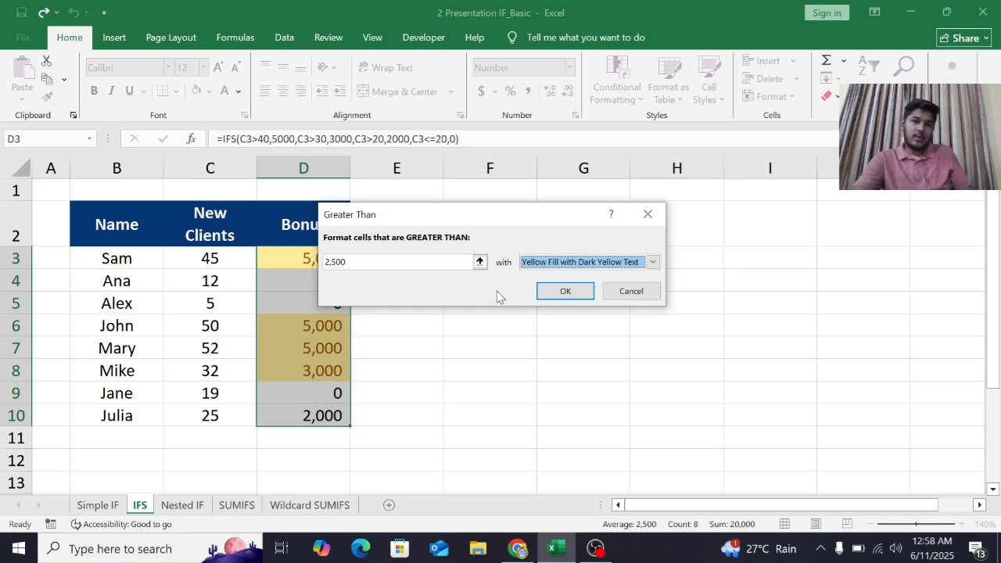
click(565, 297)
Step: Add a conditional formatting rule to D3:D10 giving values greater than 4000 a Green Fill with Dark Green Text
click(615, 85)
mouse_move(672, 129)
click(789, 125)
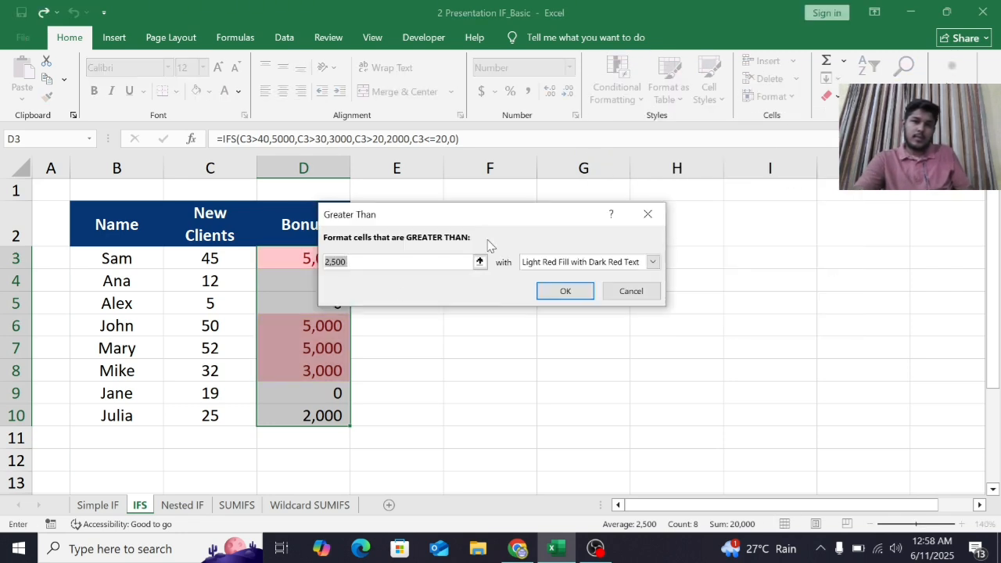
click(355, 264)
key(BackSpace)
key(BackSpace)
key(BackSpace)
key(BackSpace)
key(BackSpace)
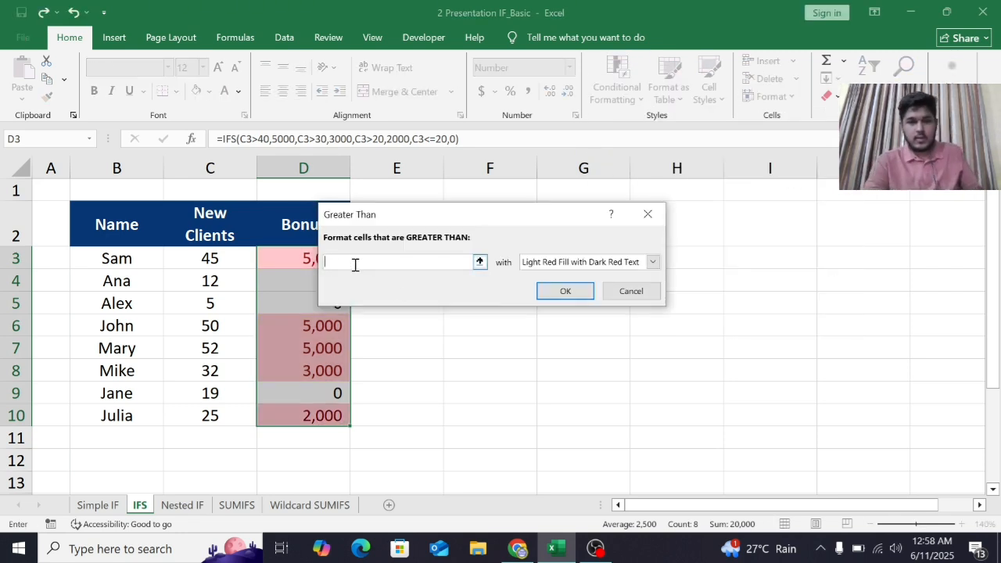
text(4000)
click(652, 261)
click(598, 297)
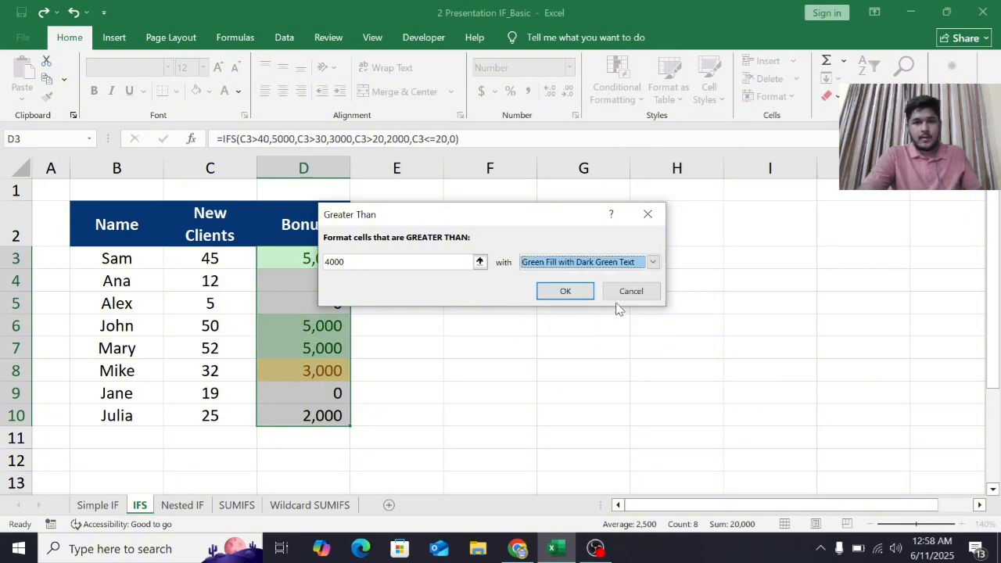
click(556, 291)
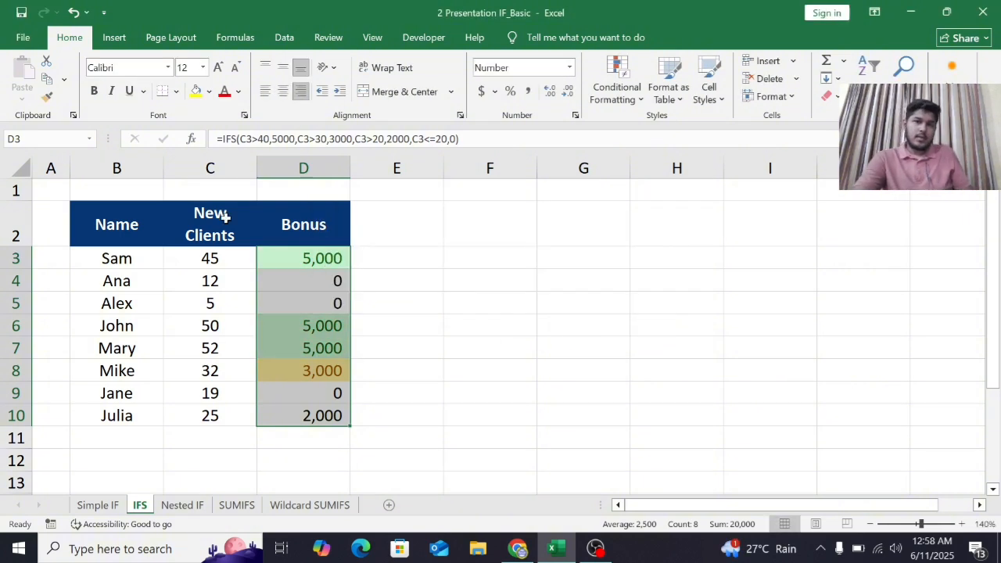
Step: Add a conditional formatting rule to D3:D10 giving values less than 2,000 a Light Red Fill with Dark Red Text
click(617, 86)
mouse_move(673, 125)
click(781, 153)
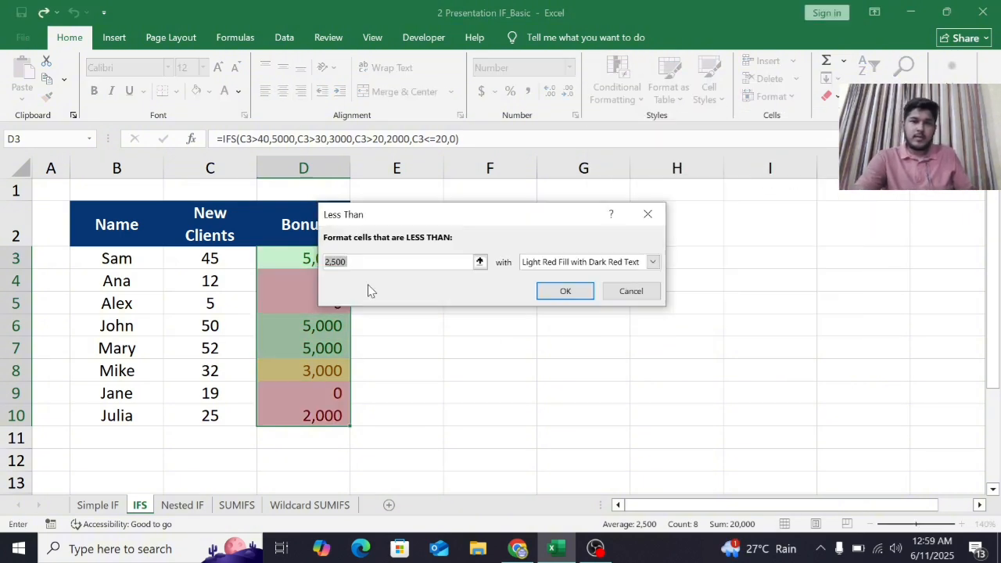
click(332, 264)
key(BackSpace)
text(0)
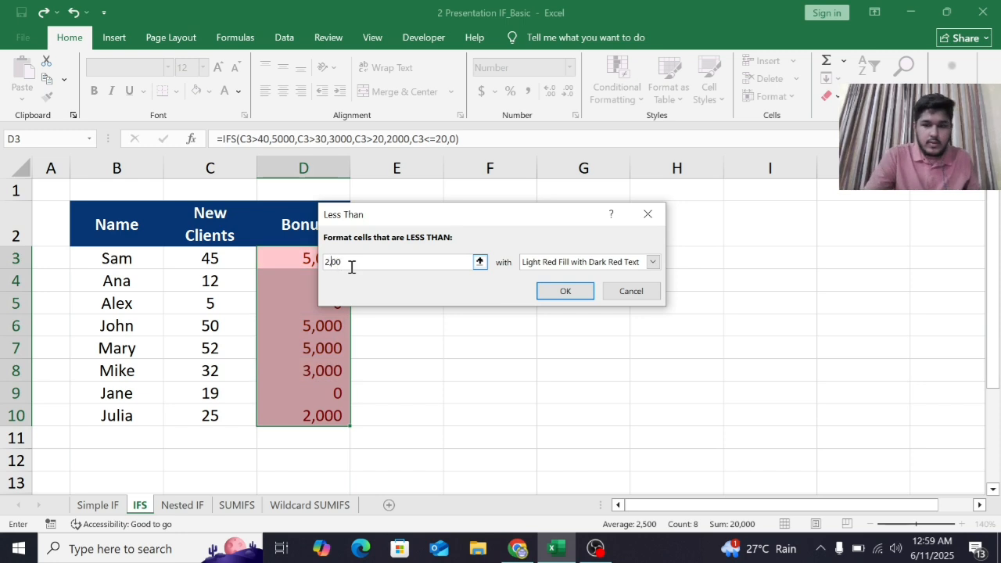
key(Return)
Step: Add a conditional formatting rule to D3:D10 giving values equal to 2,000 a Red Border, and deselect the range
click(625, 90)
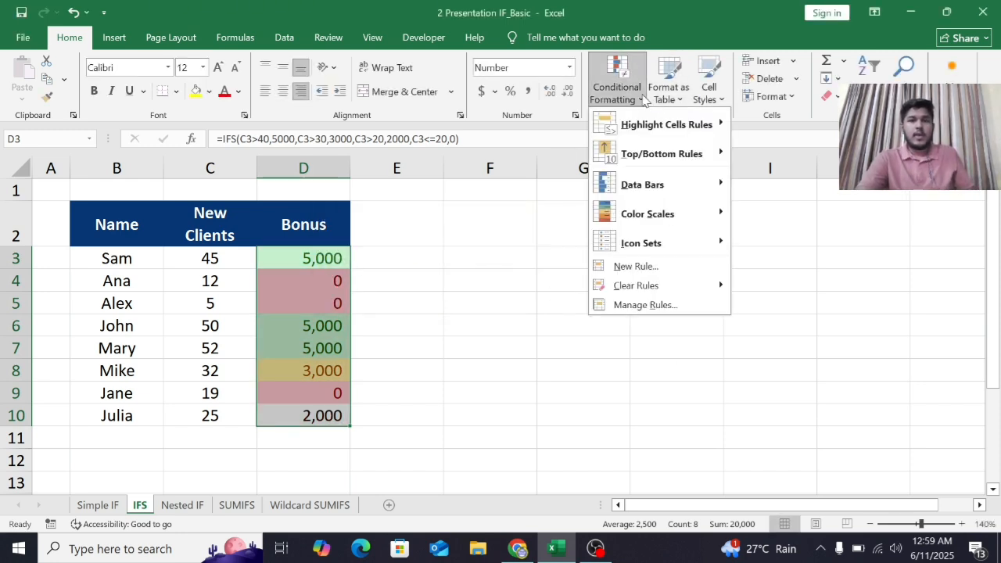
mouse_move(669, 123)
click(781, 210)
click(338, 262)
key(BackSpace)
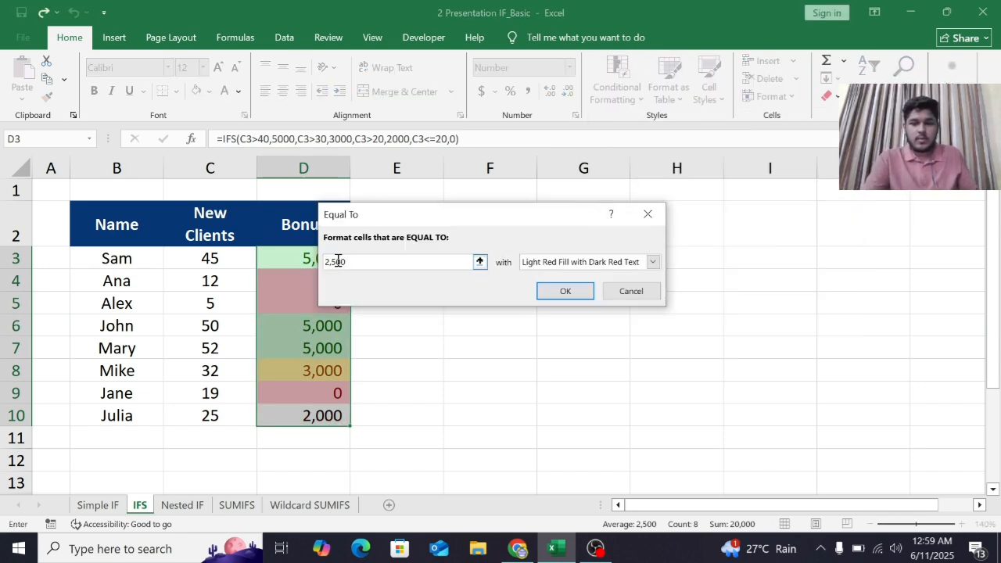
text(0)
click(653, 262)
click(556, 331)
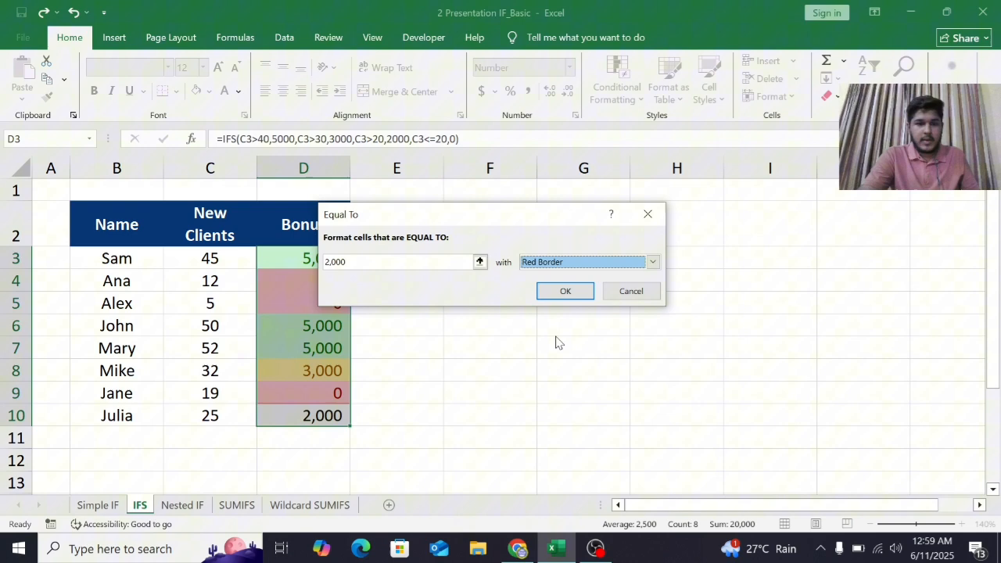
click(563, 290)
click(534, 305)
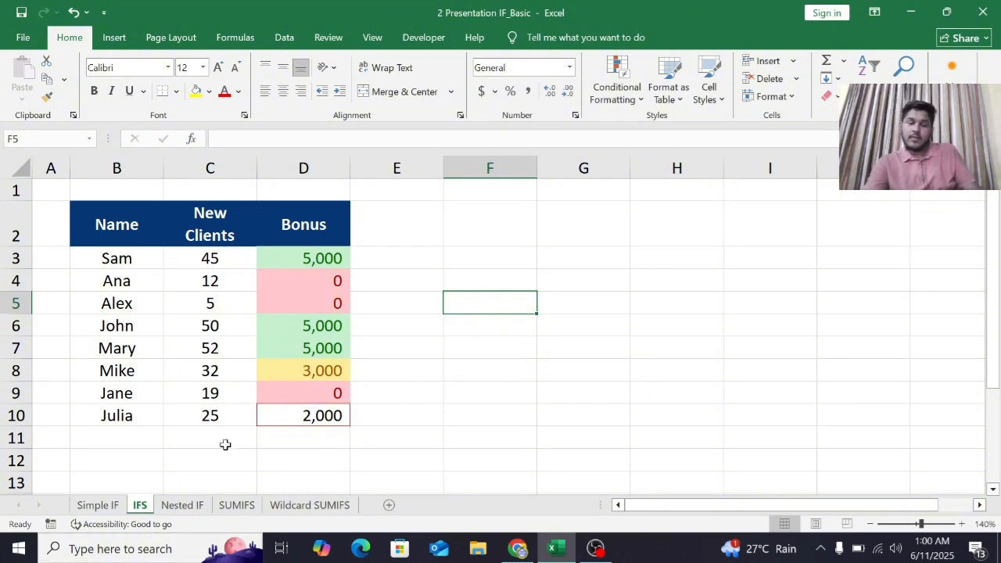
Step: On the Nested IF sheet, start an IF formula in E3 with an AND function as its logical test
click(166, 505)
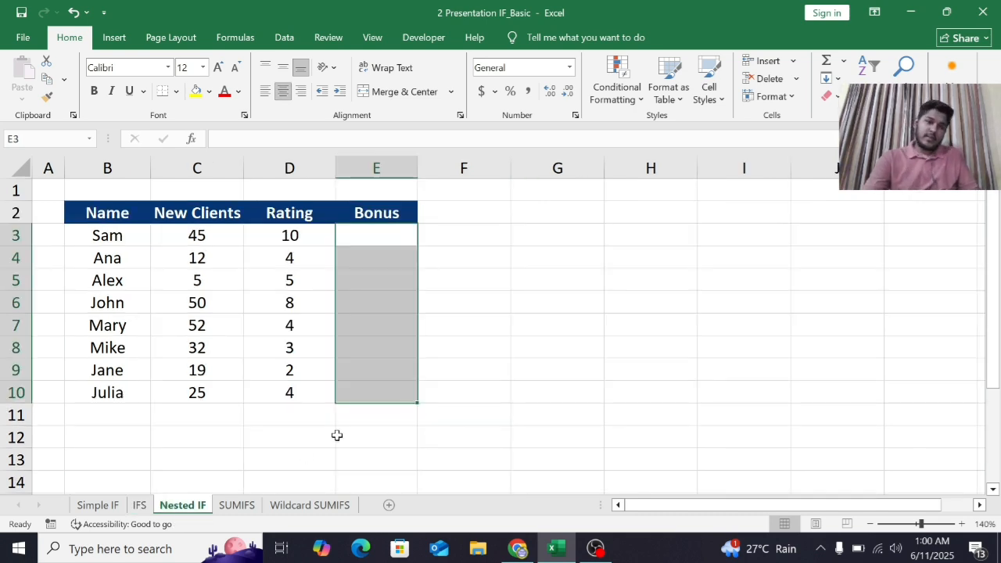
click(523, 330)
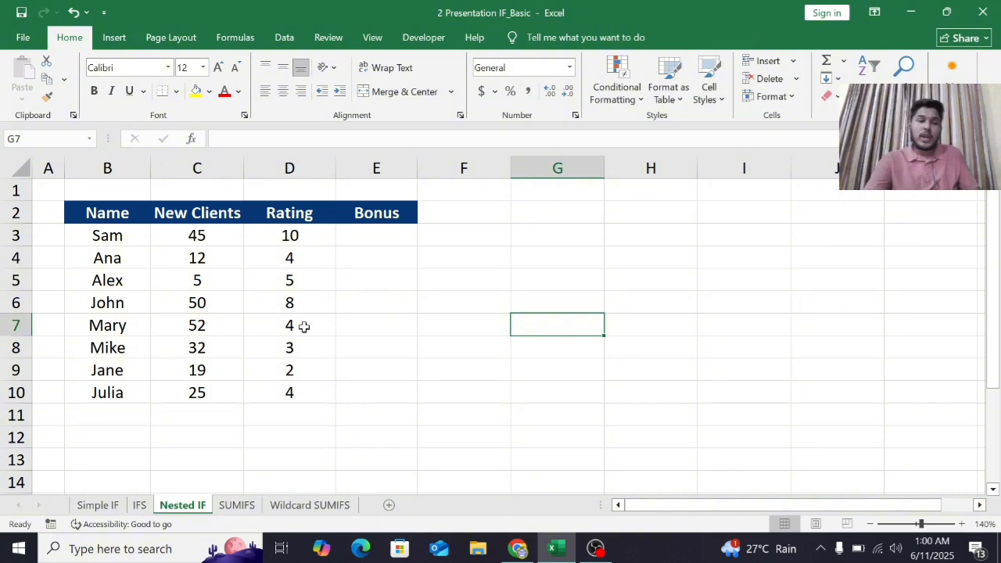
click(342, 239)
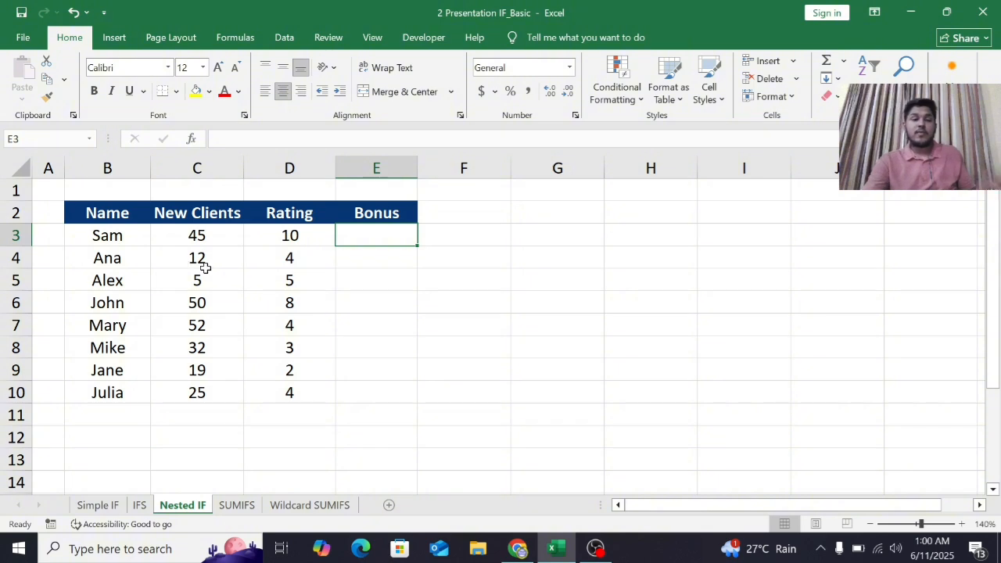
click(282, 239)
click(206, 247)
click(336, 237)
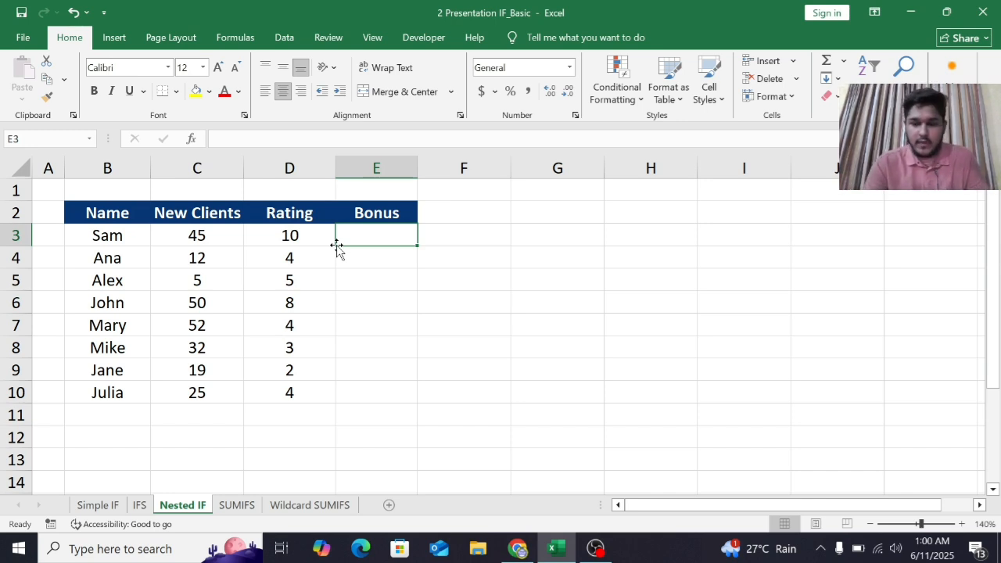
text(=i)
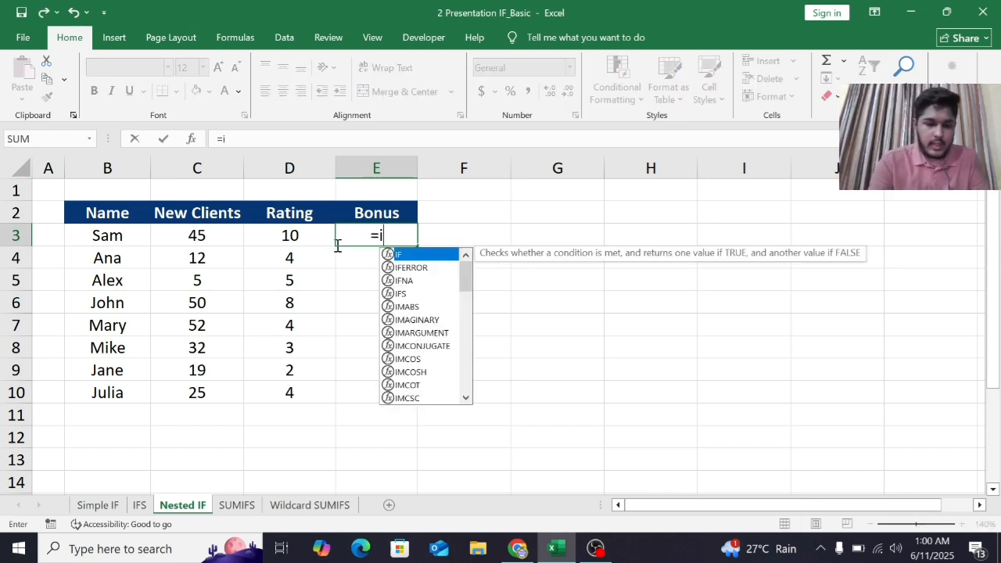
text(f)
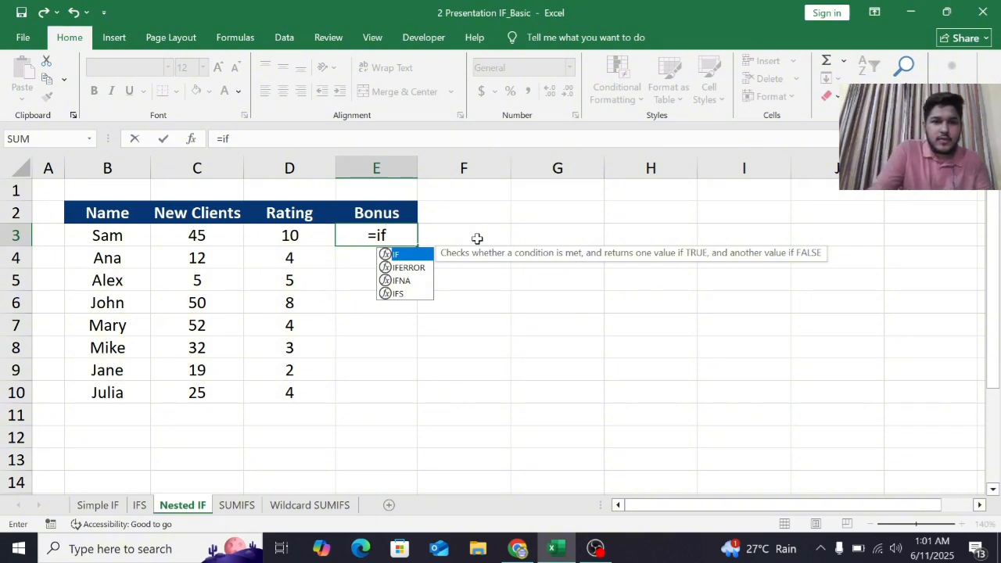
double_click(418, 255)
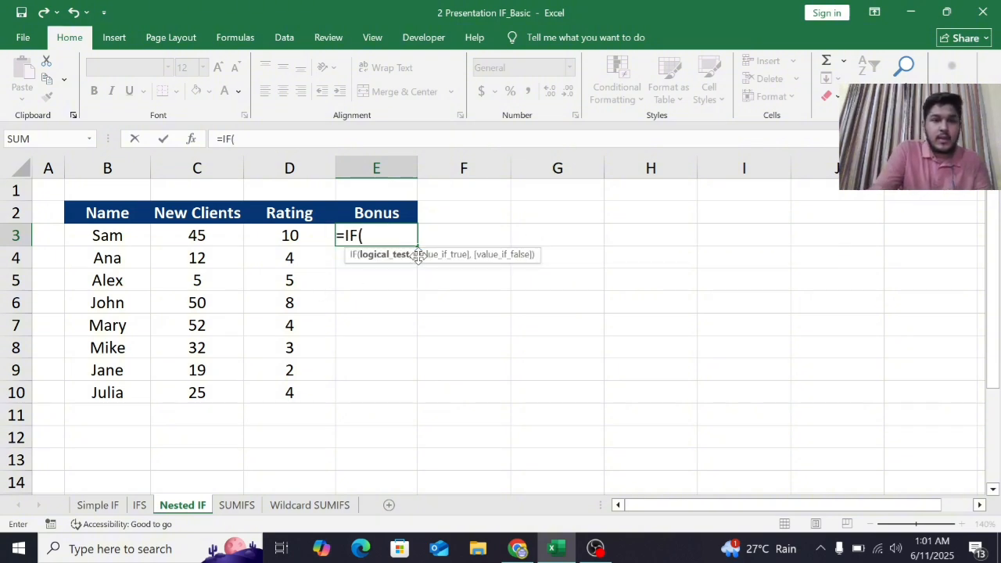
text(and)
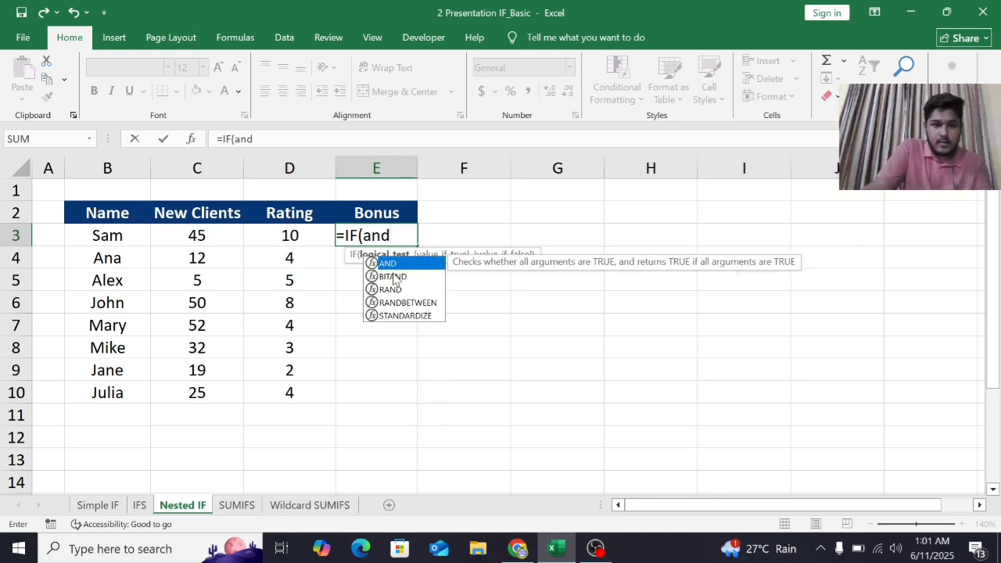
double_click(395, 265)
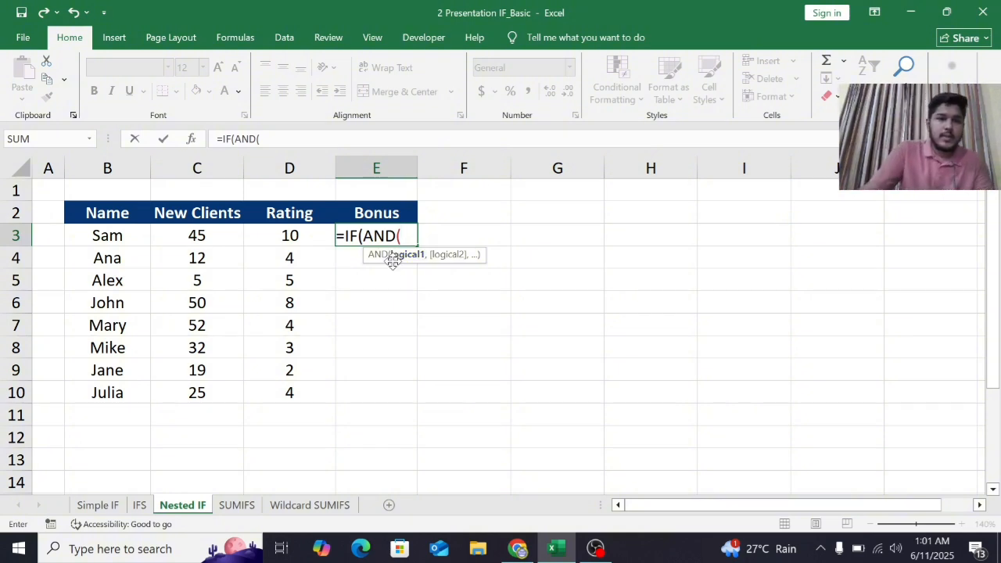
Step: Enter C3>20 as the first condition of the AND test in the E3 formula
click(185, 239)
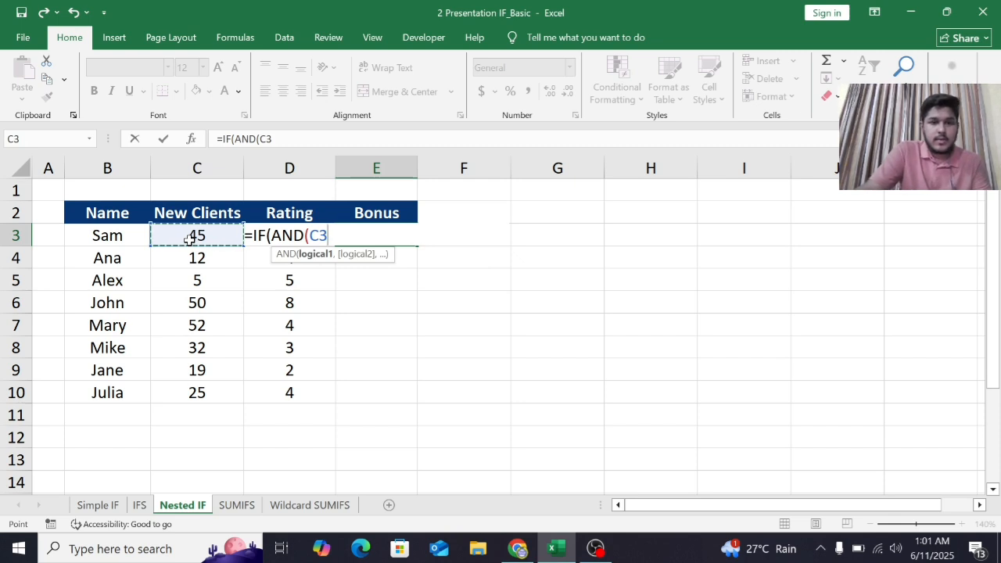
text(>)
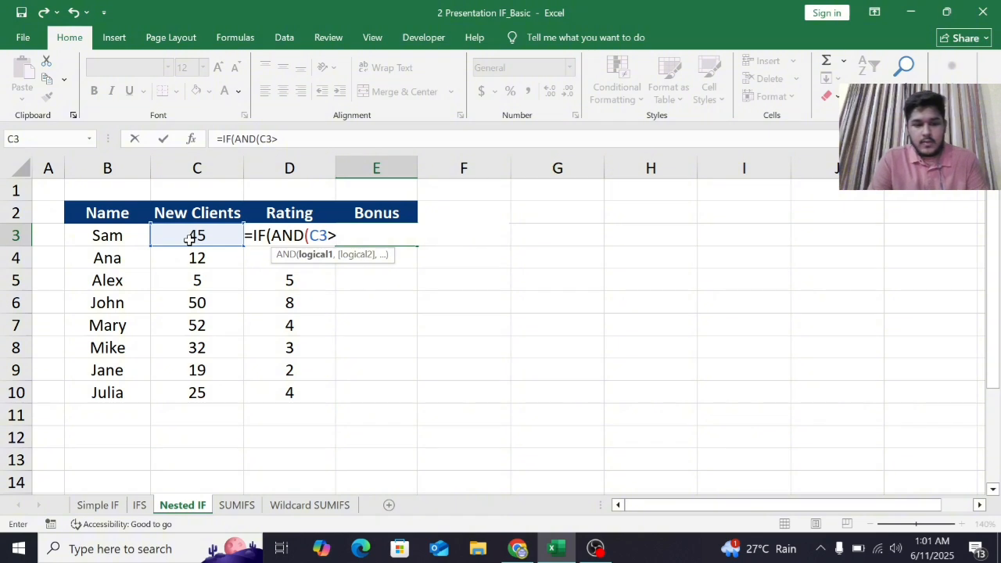
text(20)
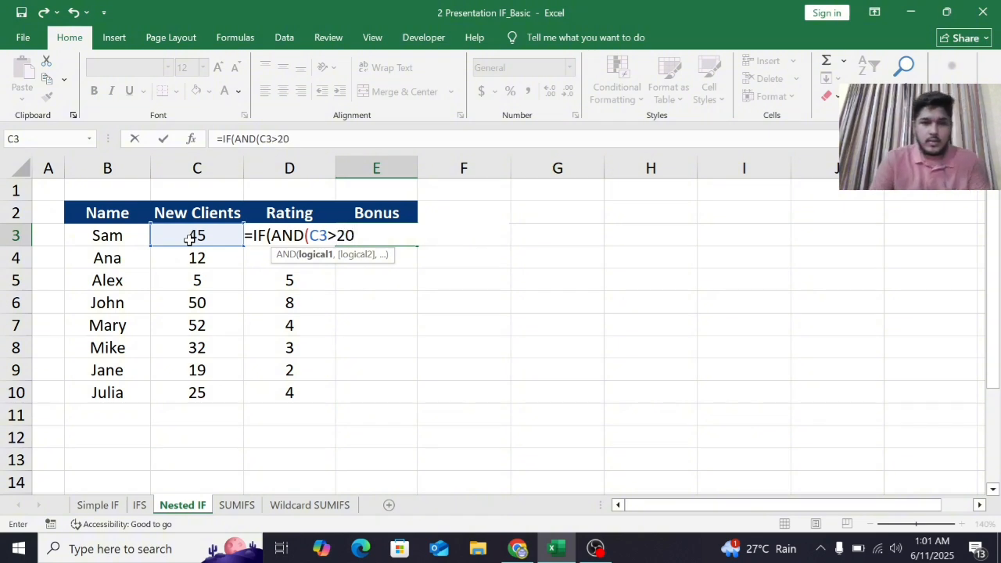
text(,)
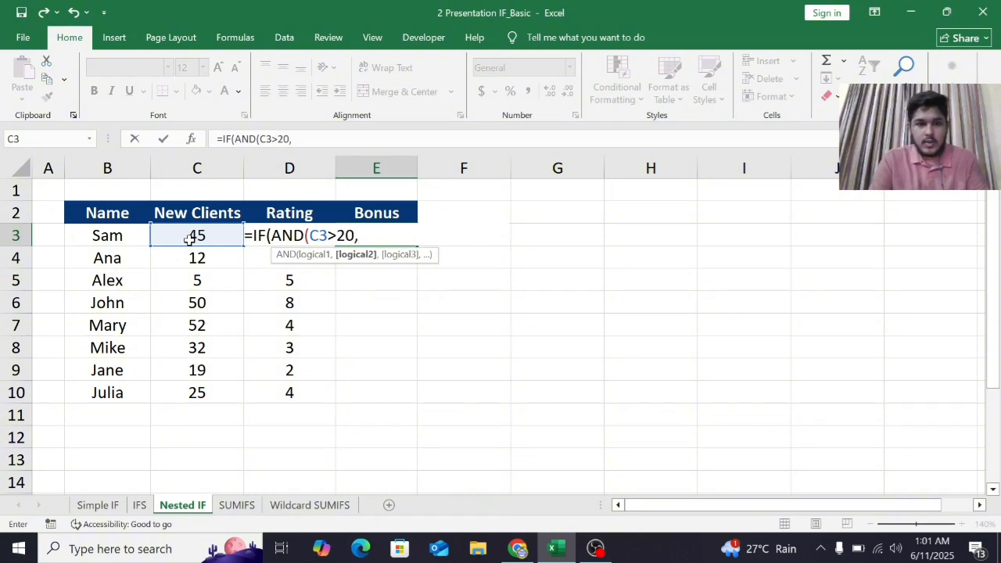
Step: Add D3>5 as the second condition of the AND test in the E3 formula and close the AND function
text(C)
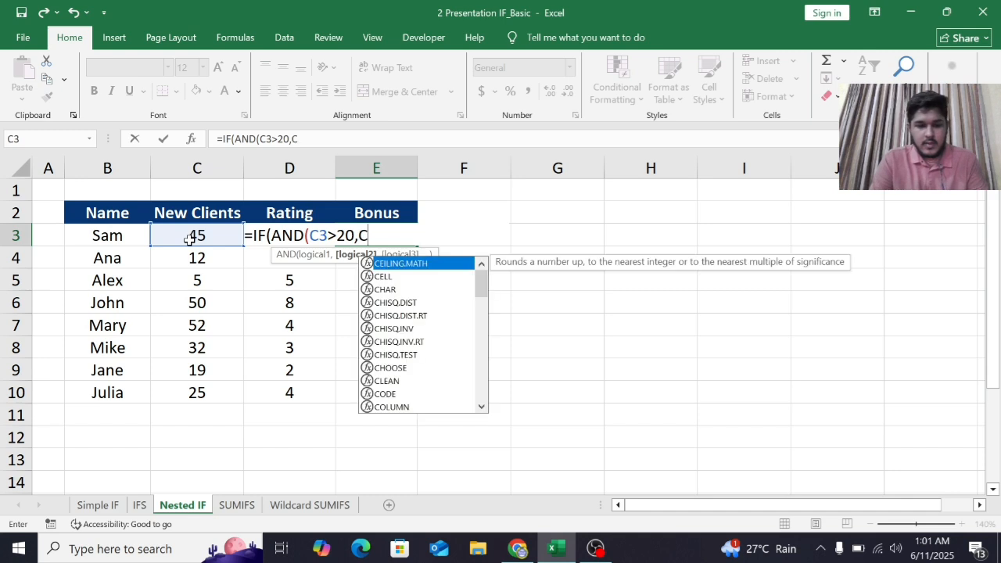
key(BackSpace)
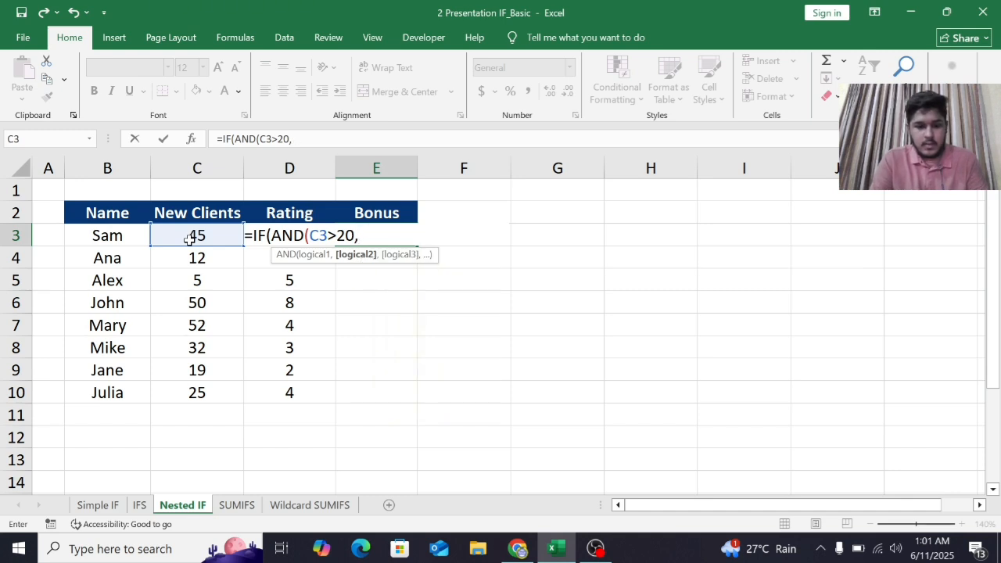
text(D3)
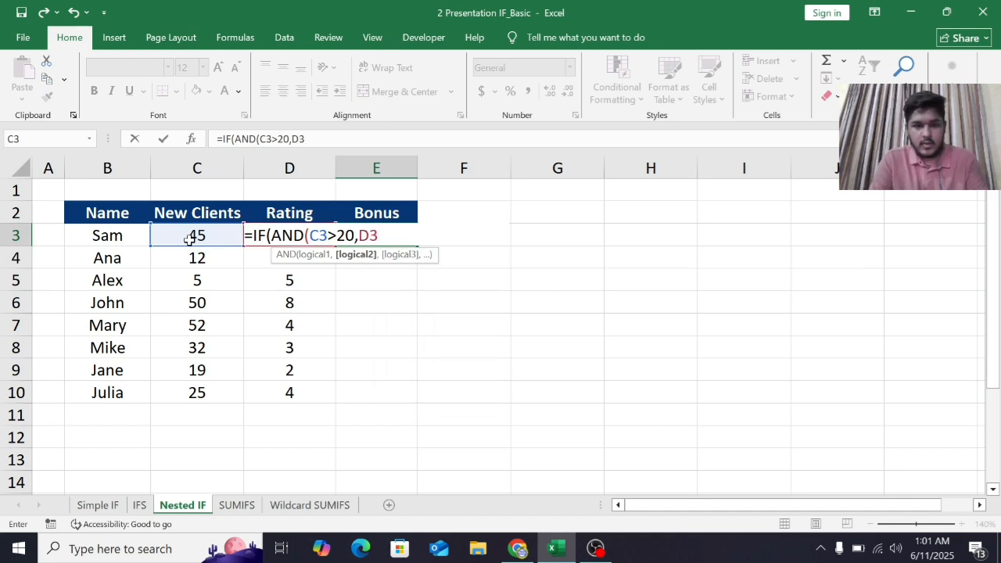
text(>)
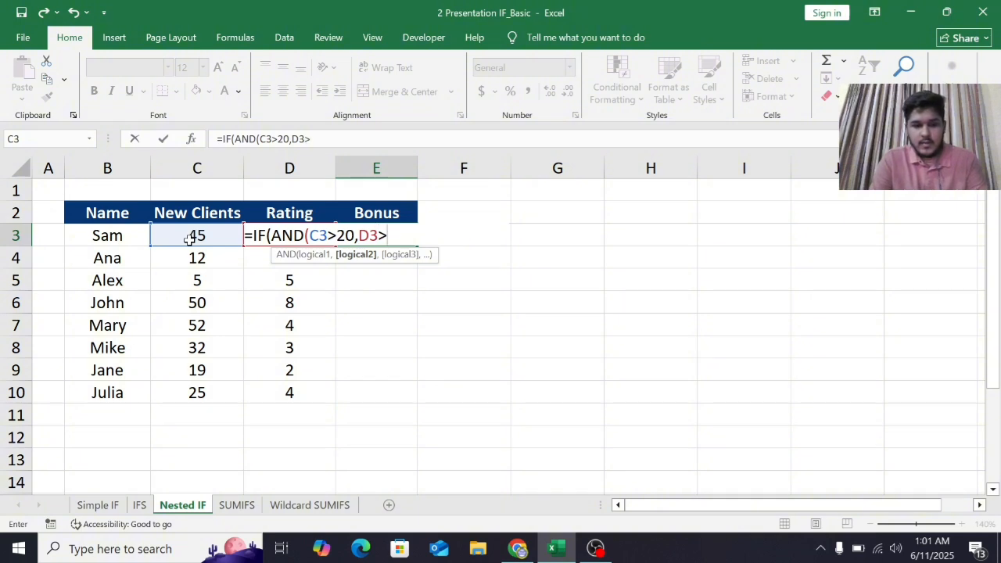
text(5)
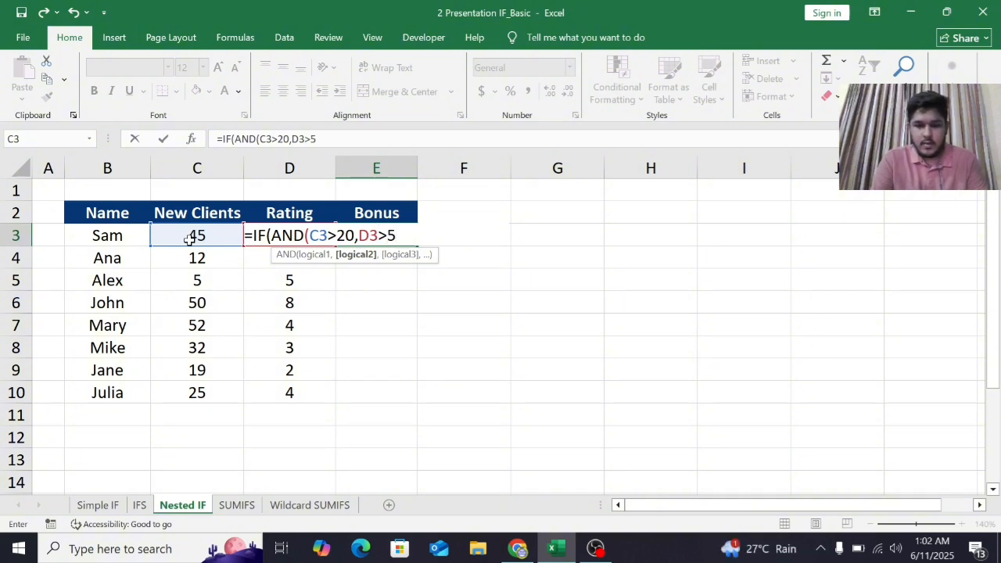
text())
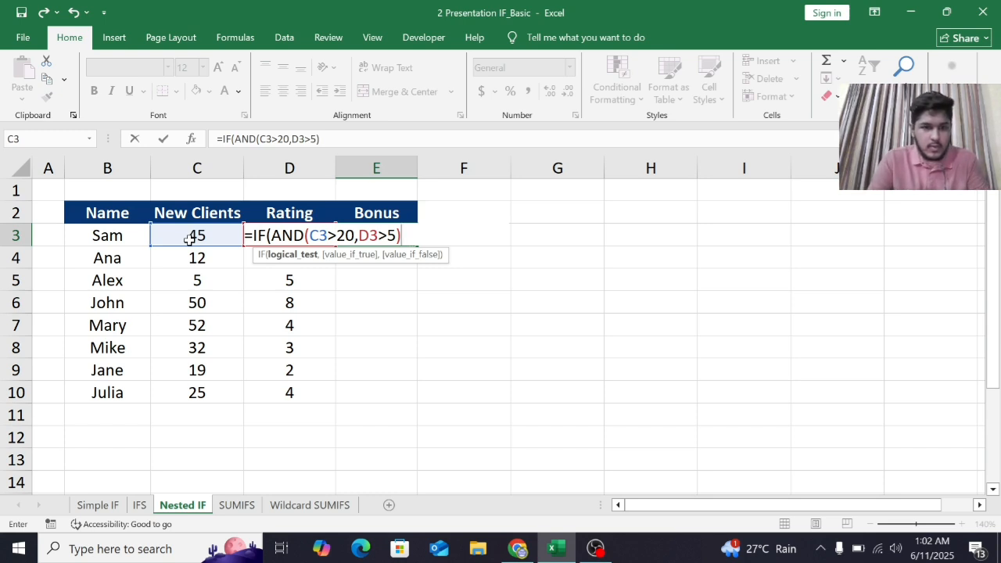
key(BackSpace)
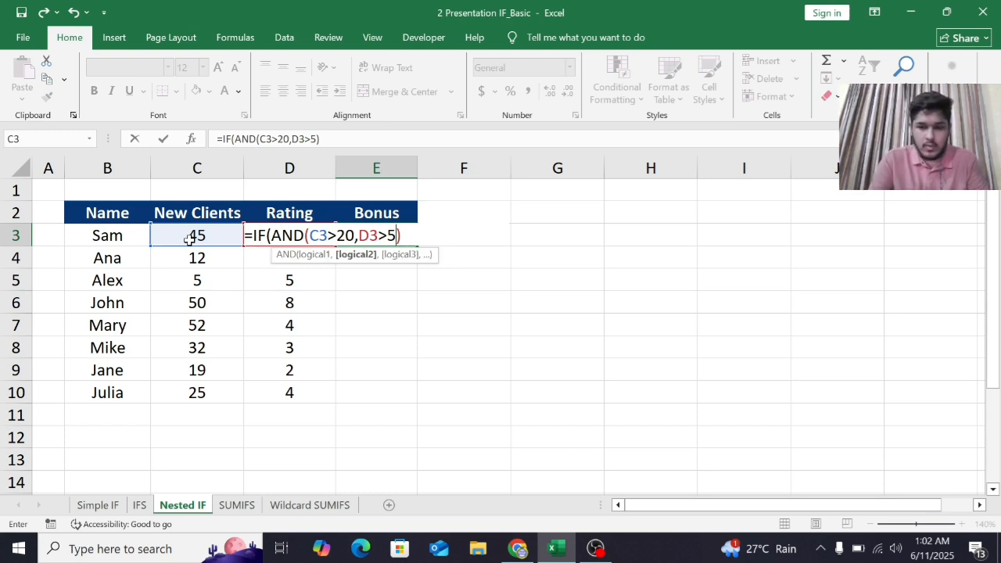
text(,)
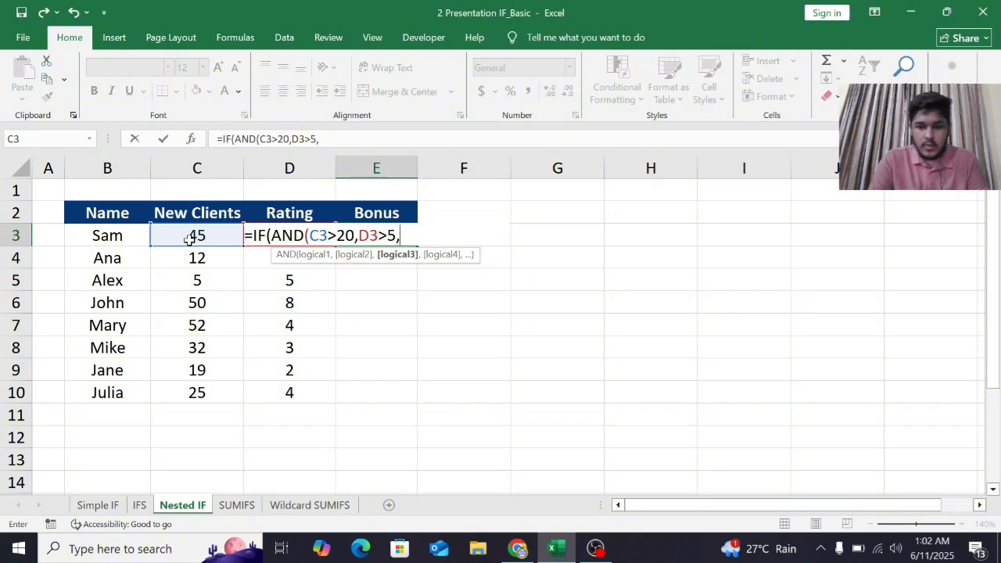
key(BackSpace)
text())
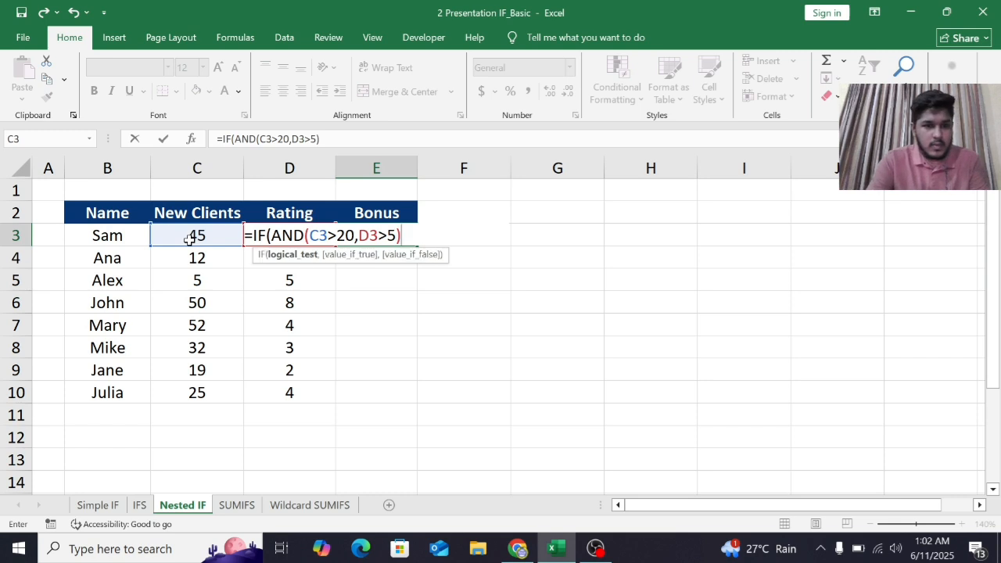
Step: Set "Yes" as the value if true in the E3 IF formula
text(,)
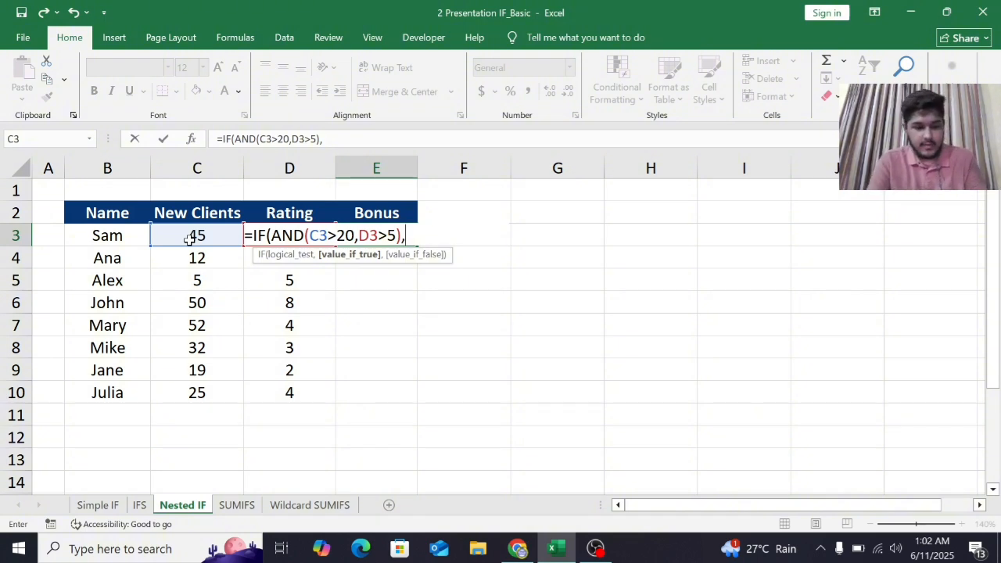
text(")
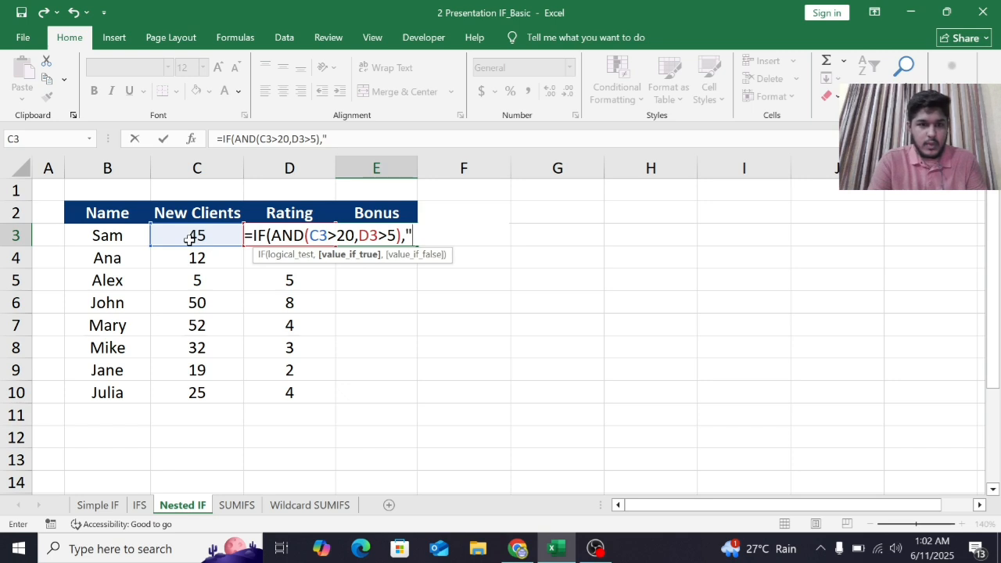
text(Yes)
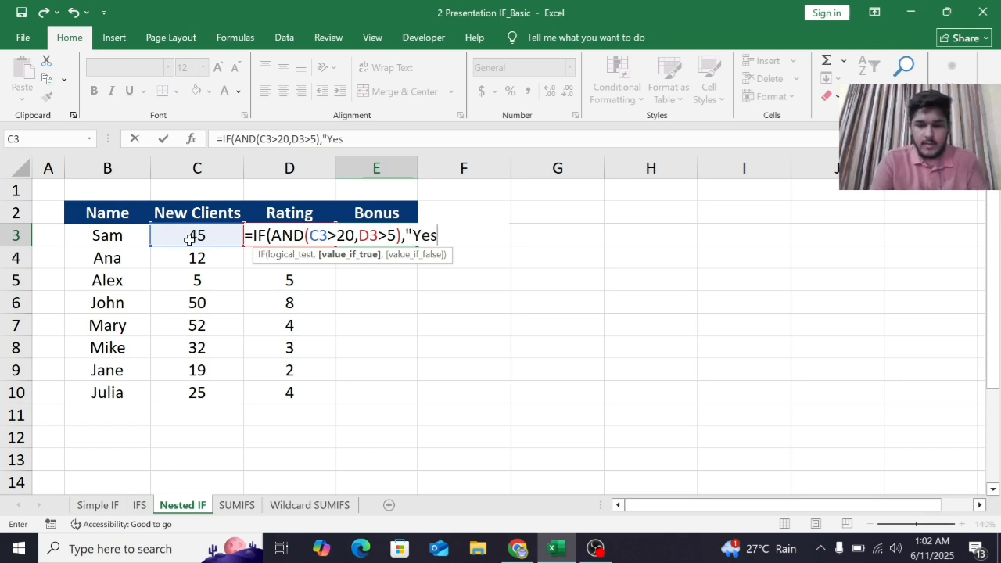
text(",)
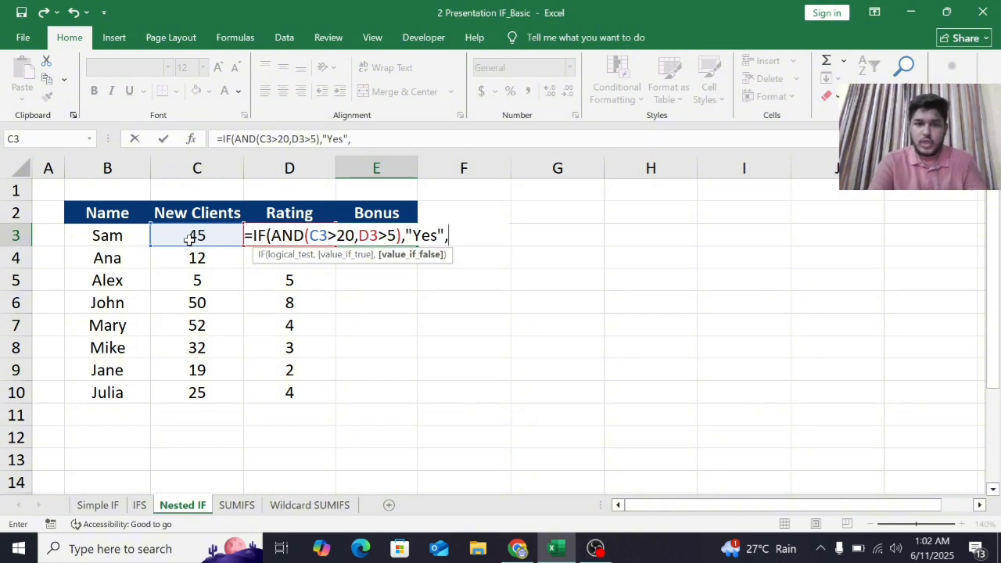
Step: Set "No" as the value if false and commit the E3 formula, accepting the proposed correction to =IF(AND(C3>20,D3>5),"Yes","No")
text(NO)
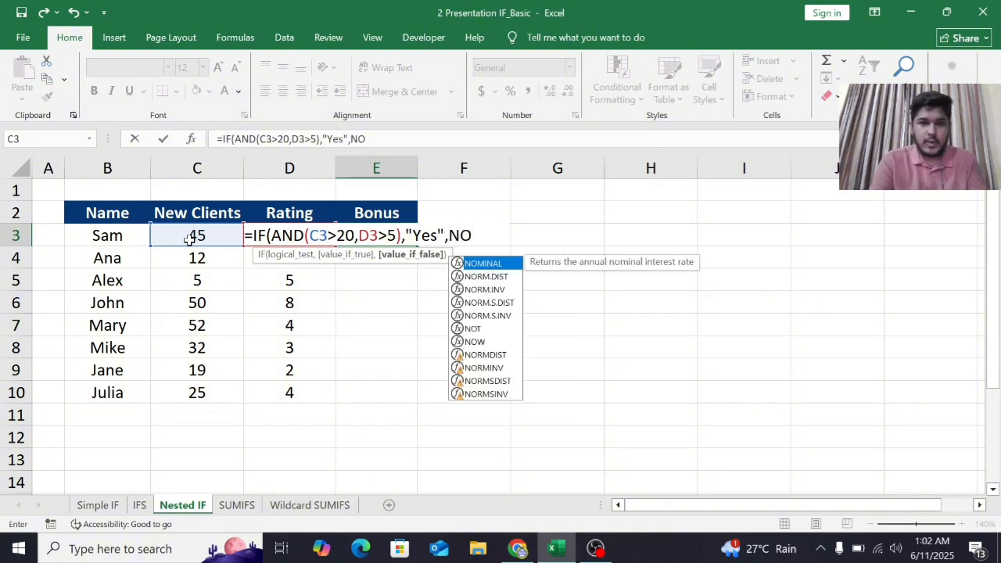
key(BackSpace)
text(o:)
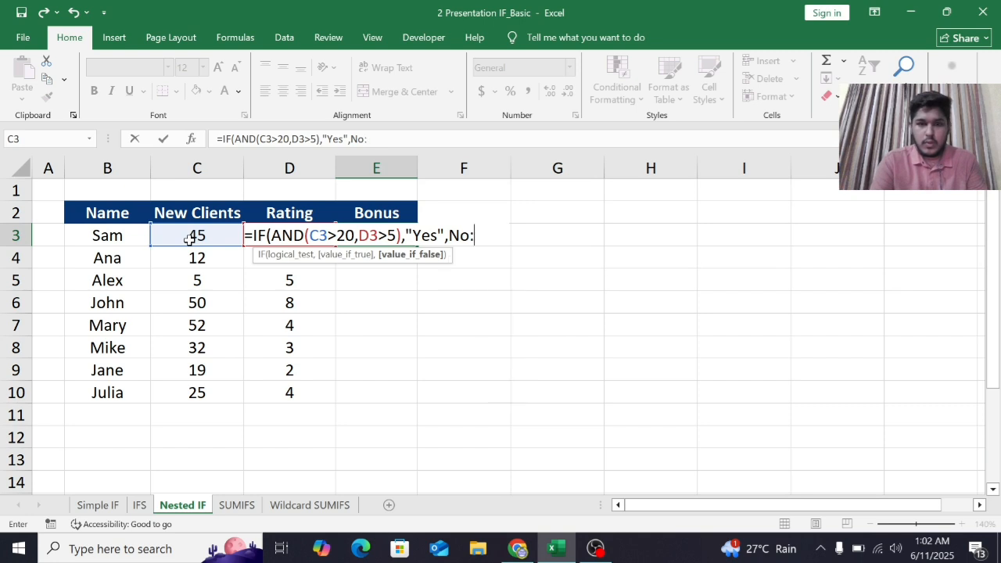
key(BackSpace)
text(")
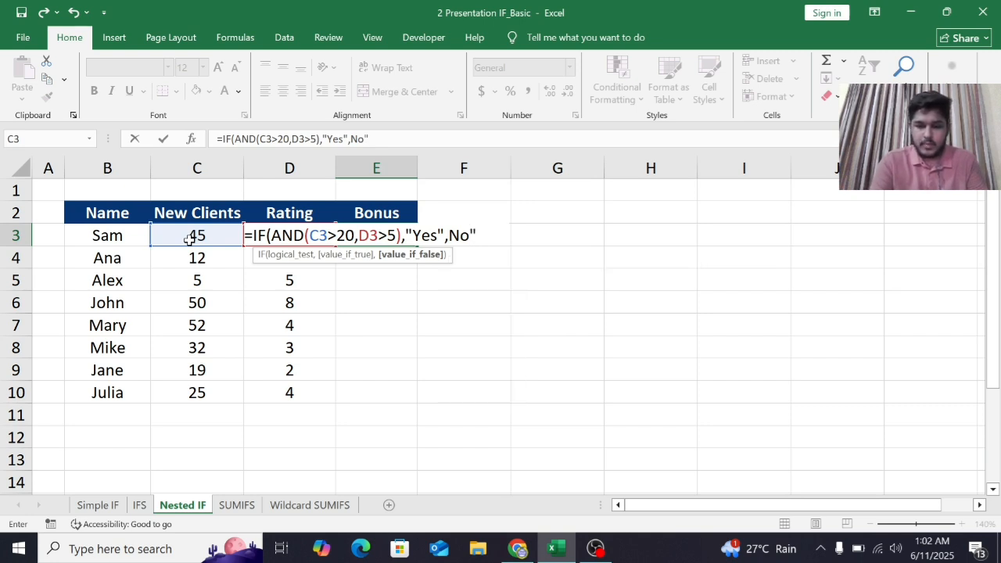
text())
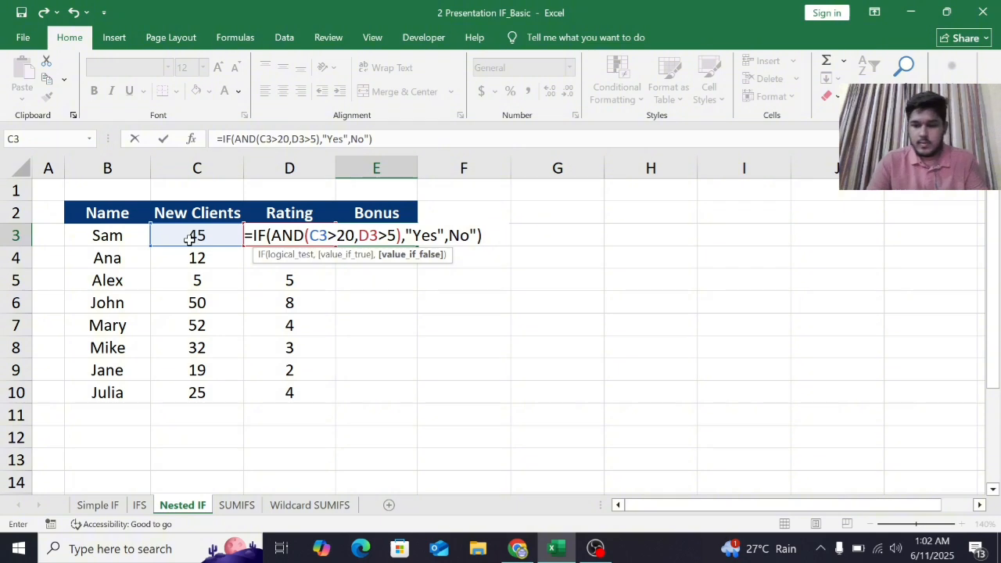
key(Return)
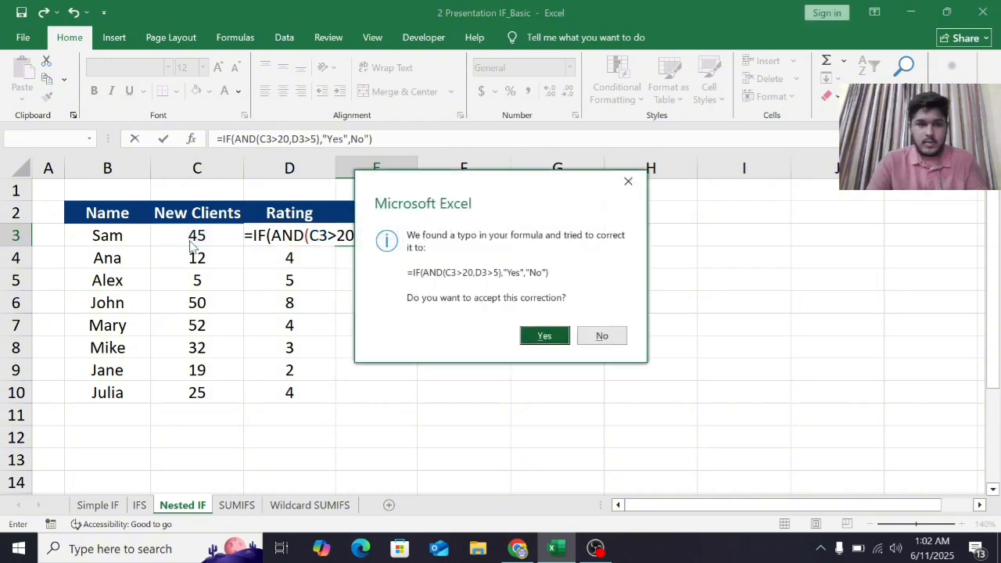
click(558, 339)
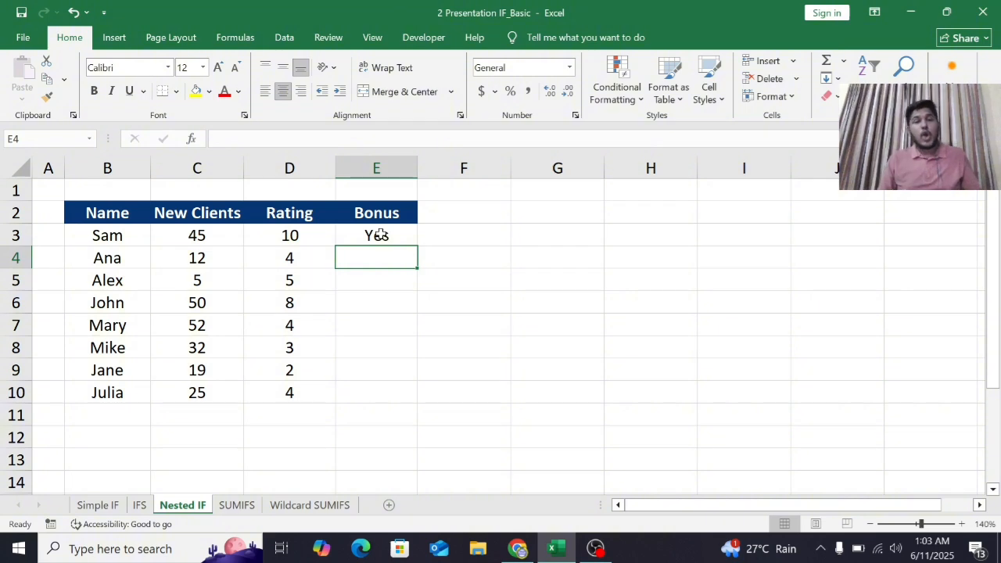
Step: Fill the E3 formula down to E10 and conditionally format cells equal to Yes with Green Fill with Dark Green Text
click(383, 235)
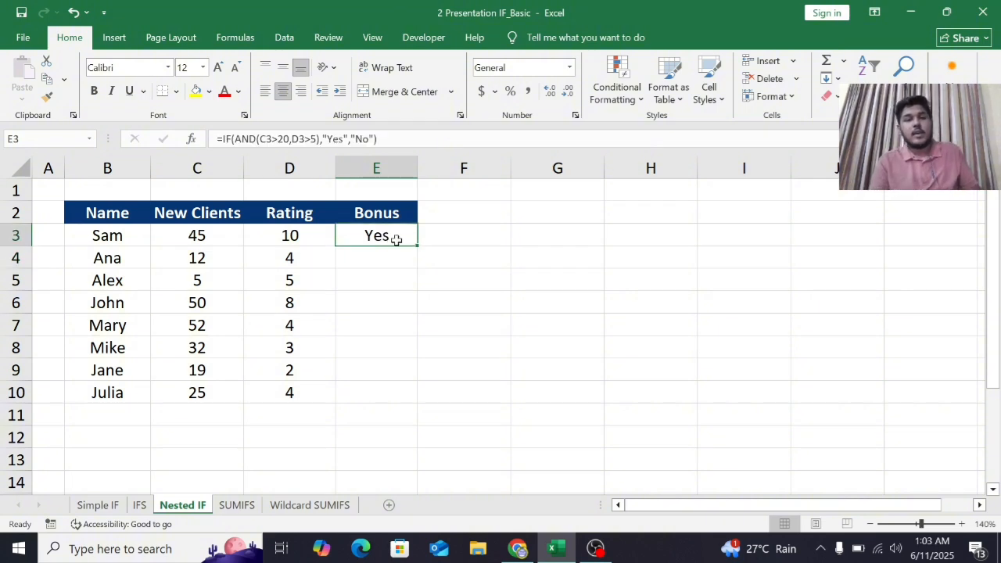
drag(418, 245, 432, 395)
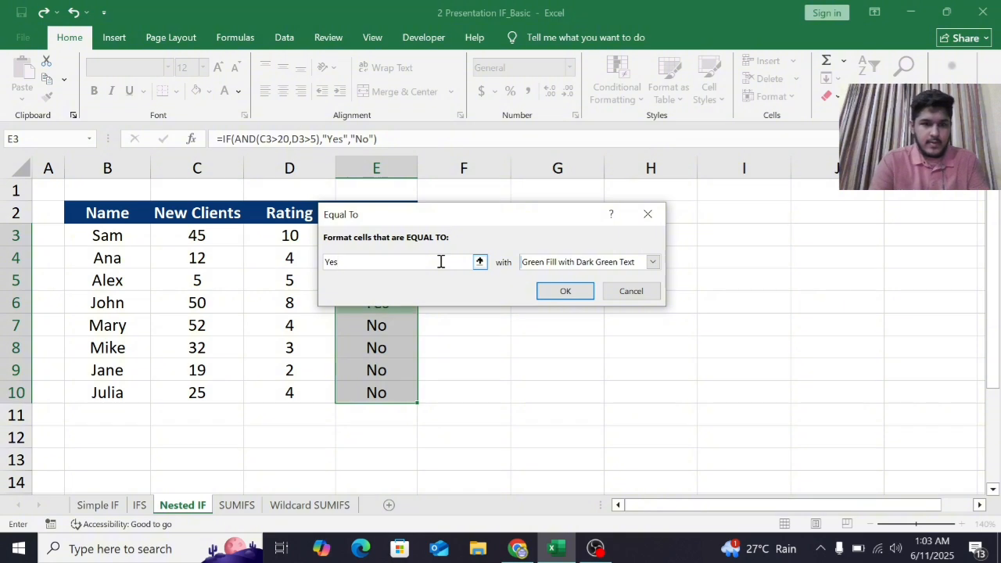
click(574, 292)
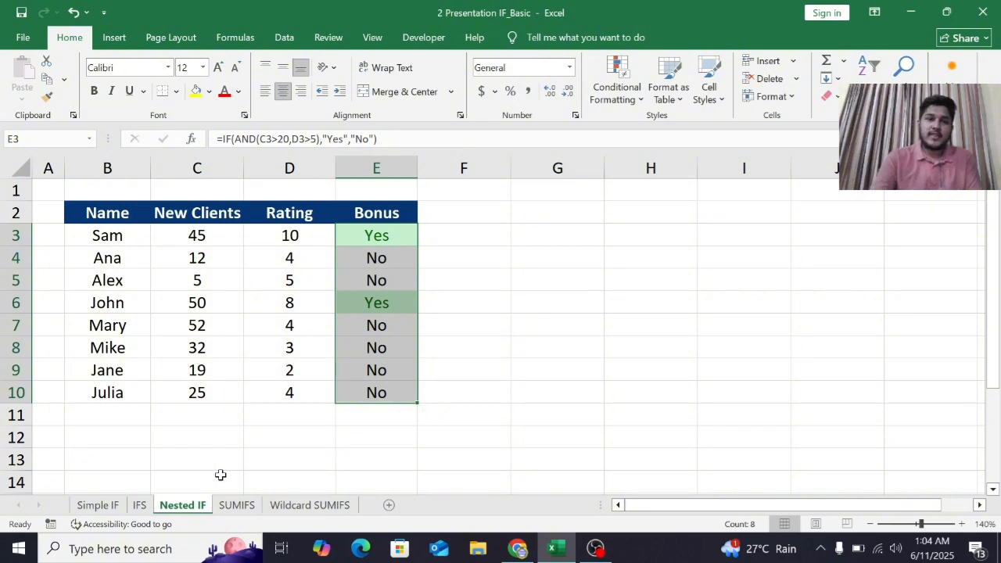
Step: On the SUMIFS sheet, start a SUMIF formula in the SUMIF table's Result cell G5
click(236, 505)
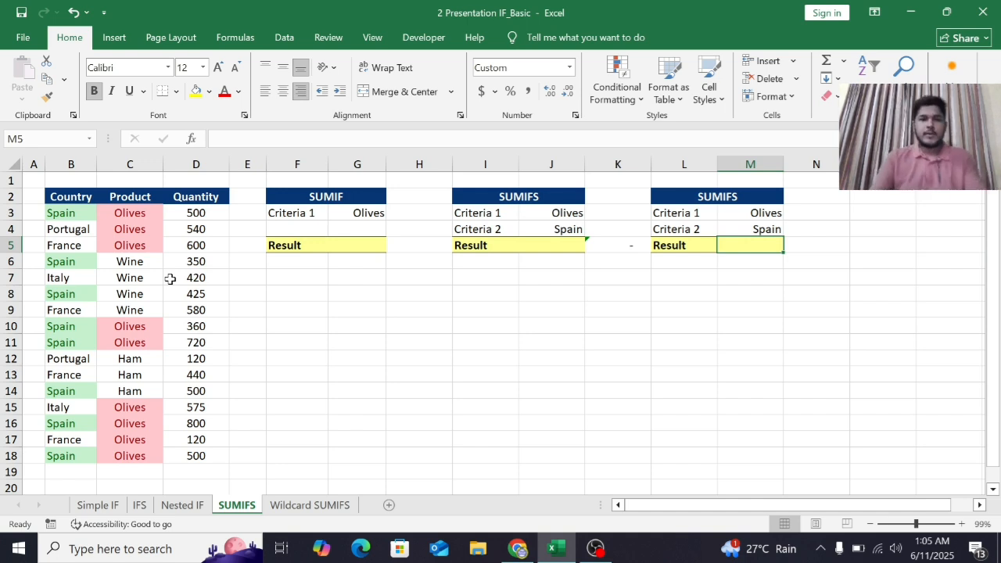
click(349, 249)
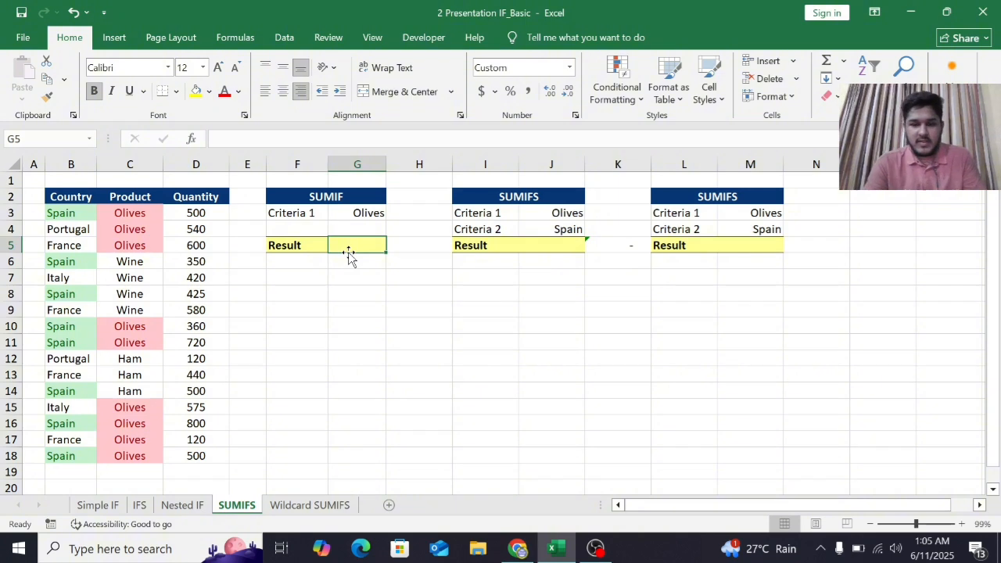
text(=sumi)
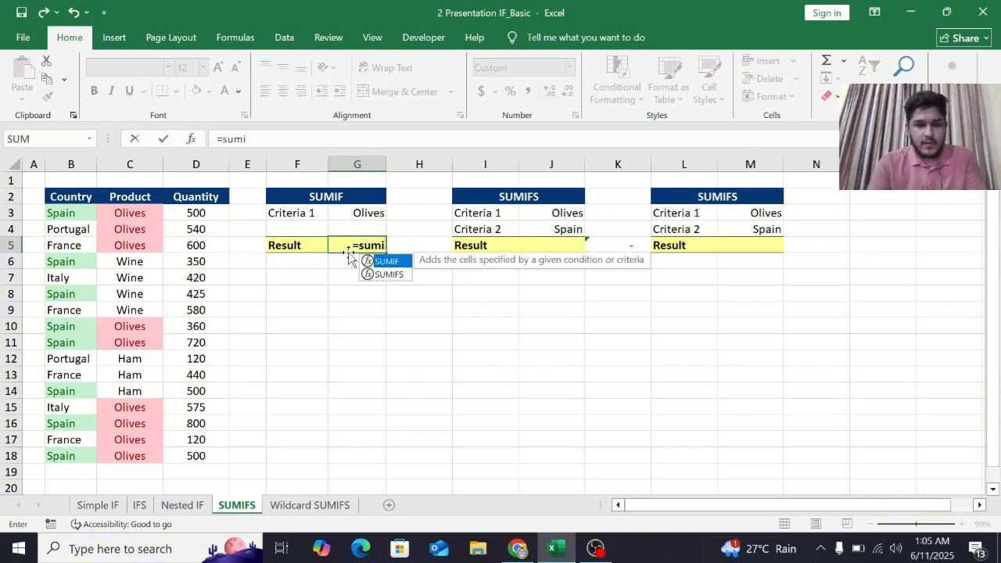
key(ctrl+Return)
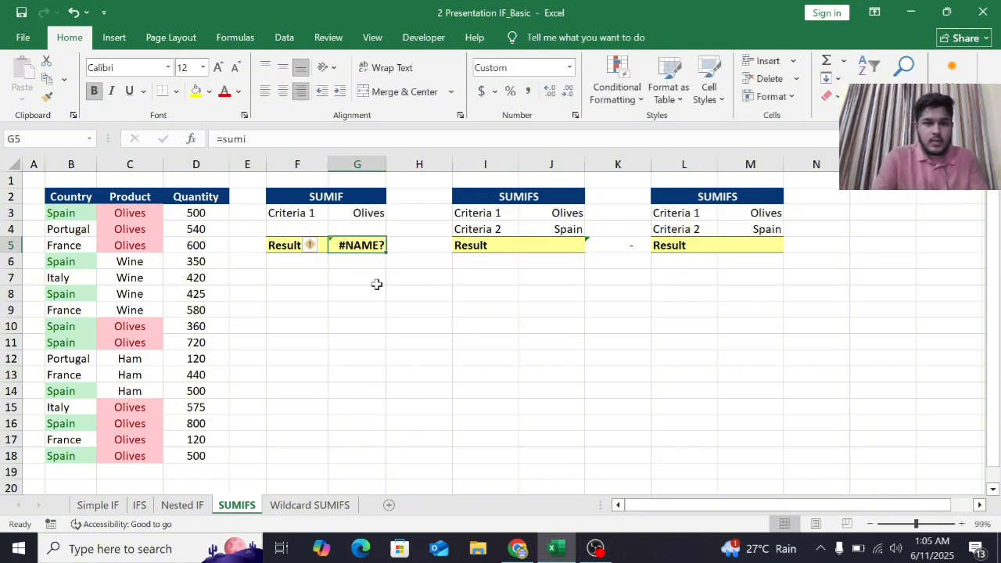
double_click(370, 245)
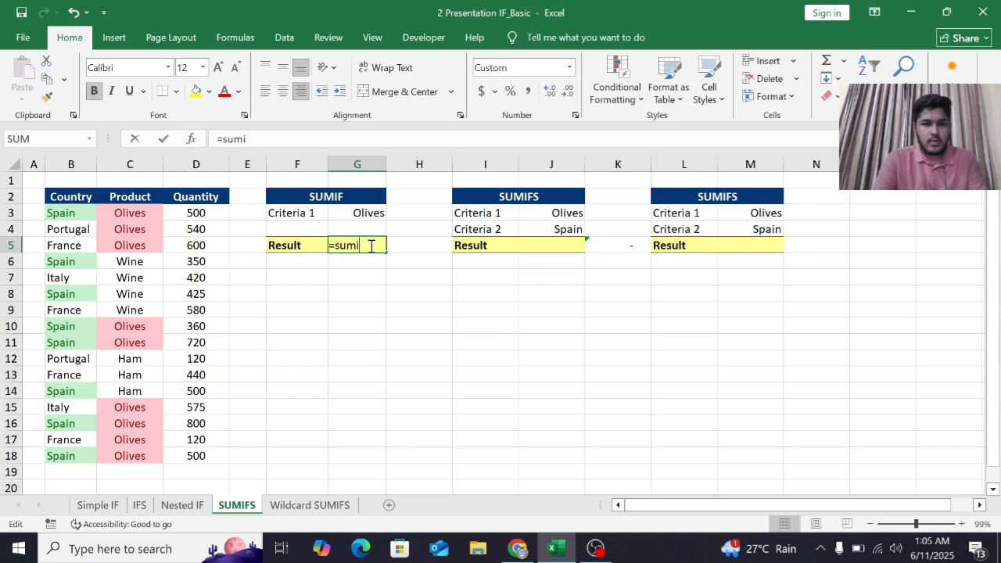
text(f)
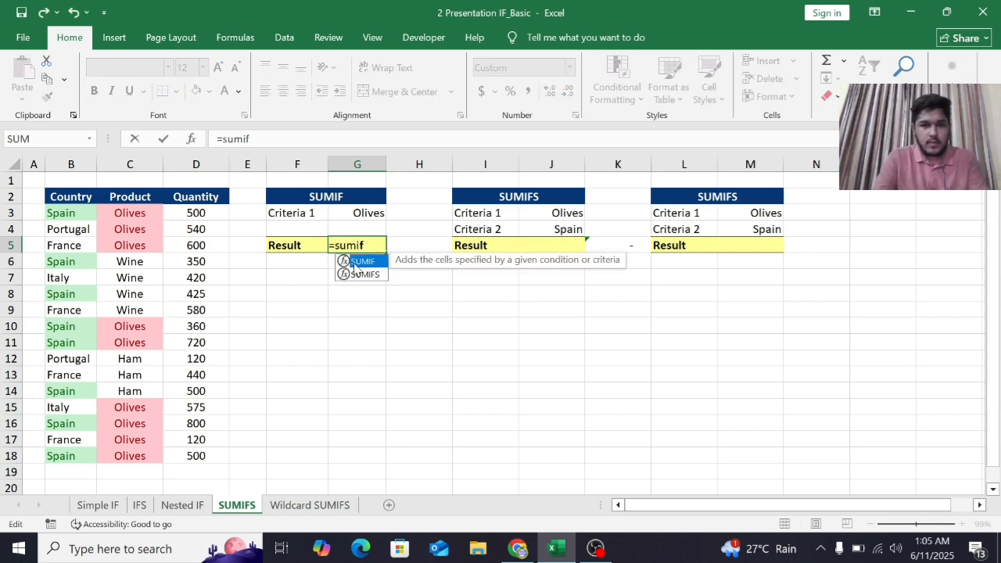
double_click(358, 262)
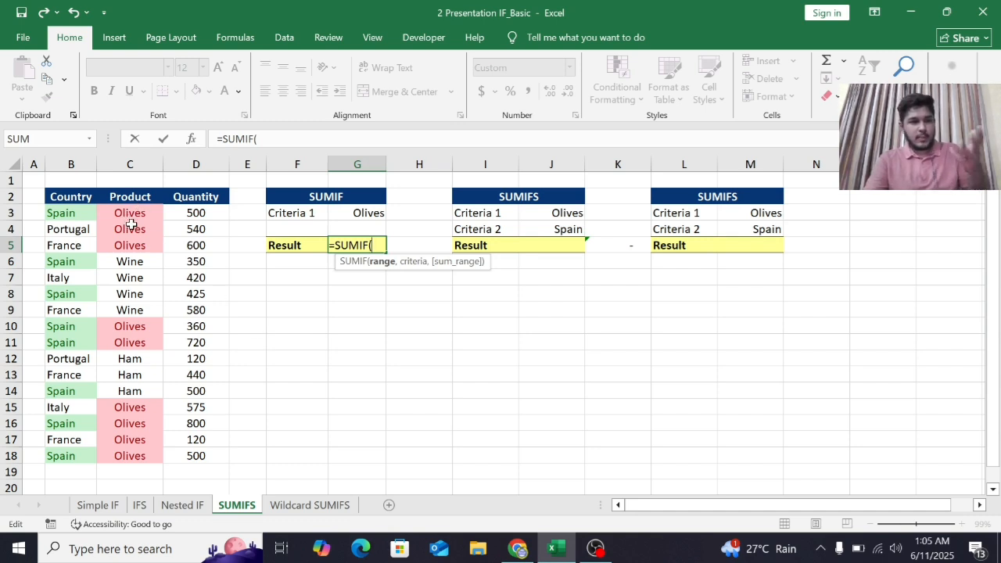
Step: Complete the SUMIF formula in G5 with range C3:C18, criteria G3 and sum range D3:D18
drag(128, 212, 131, 451)
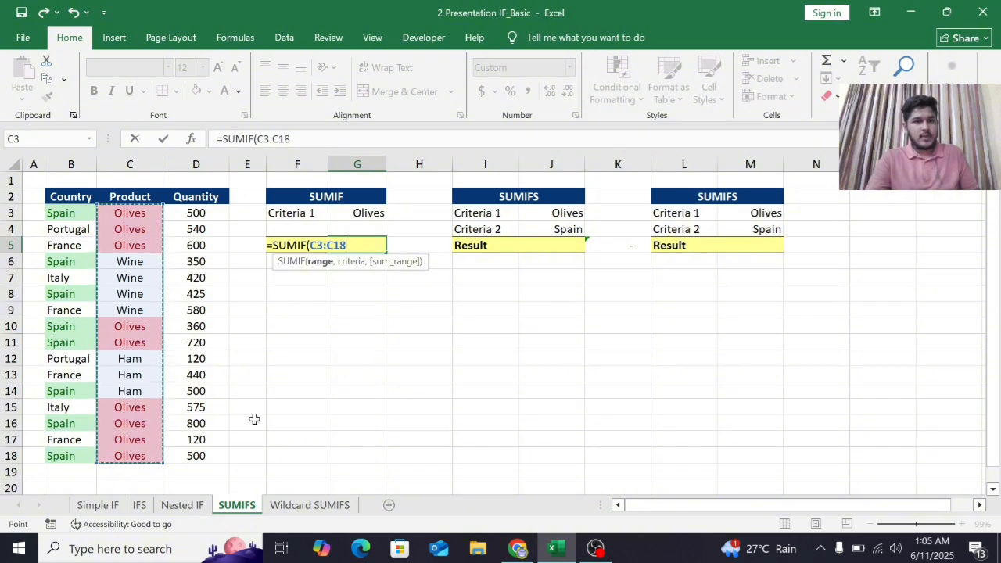
text(,)
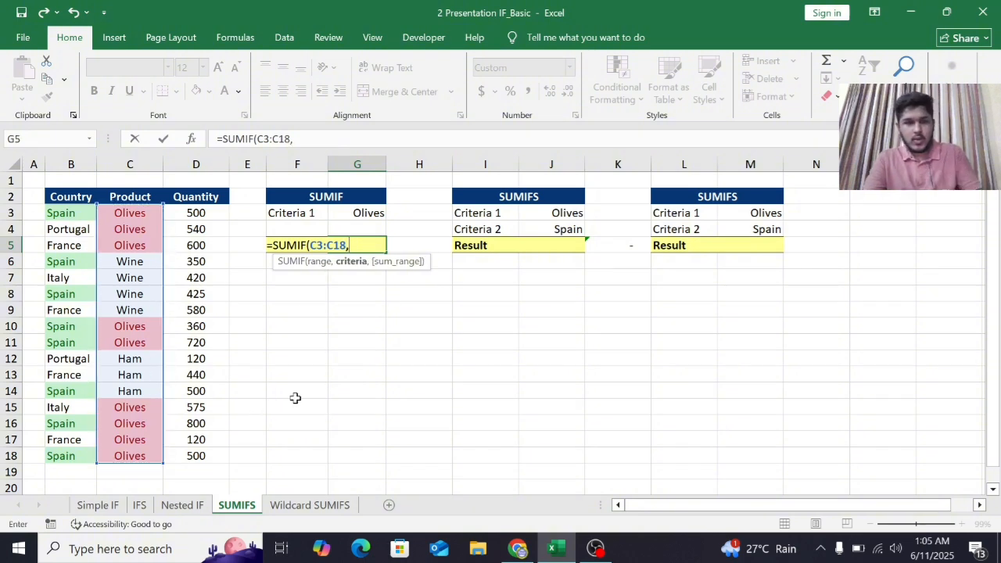
click(362, 210)
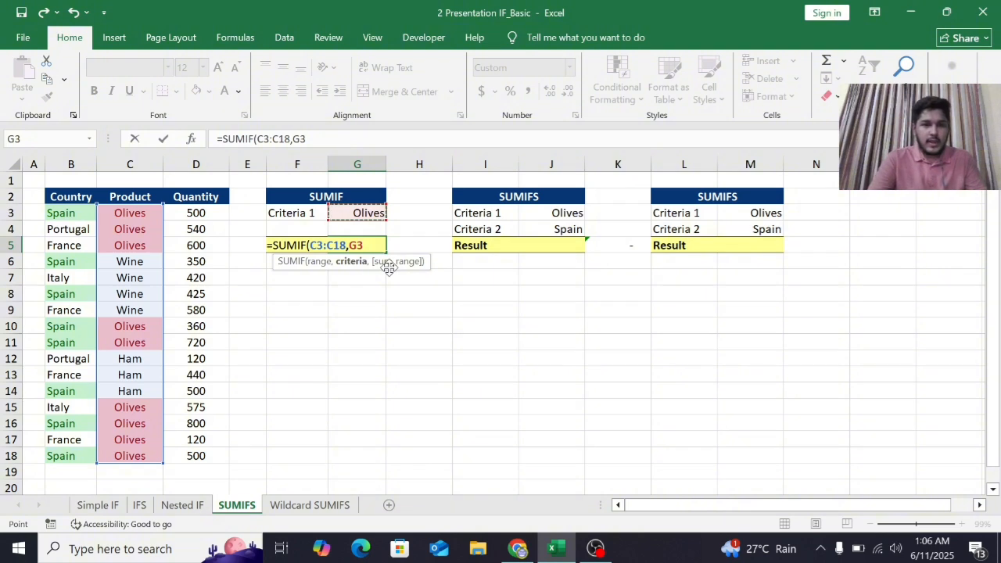
text(,)
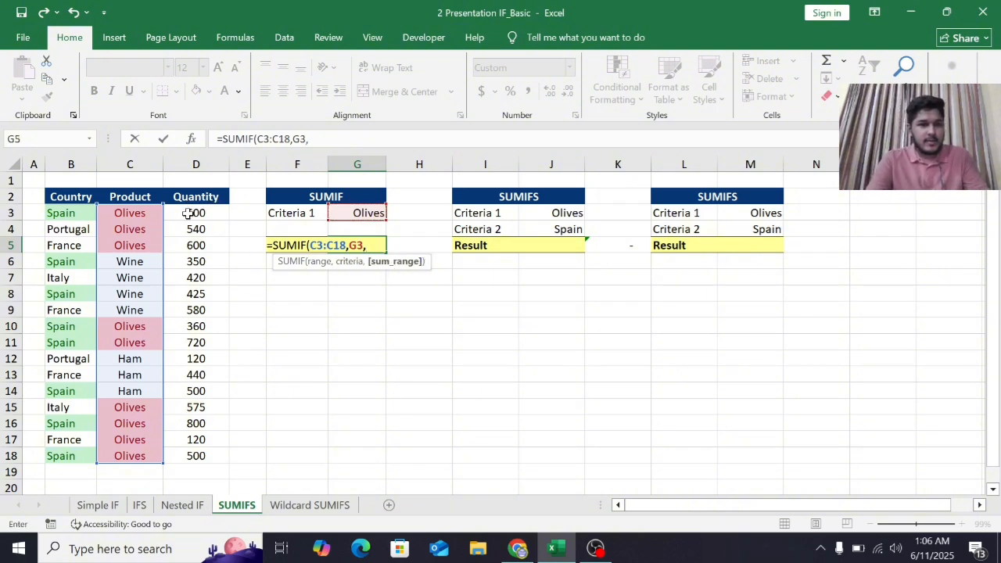
drag(188, 213, 188, 443)
drag(189, 453, 189, 453)
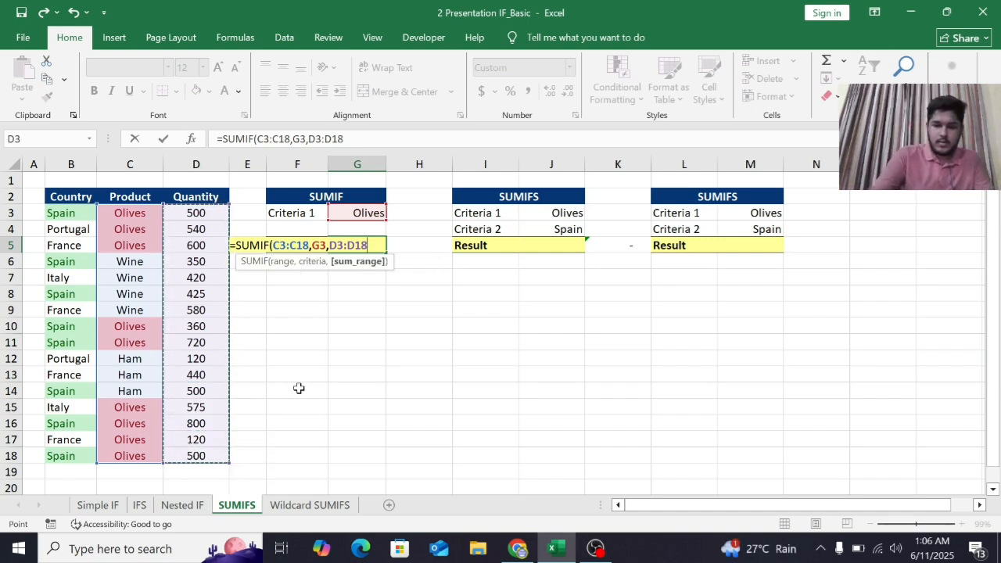
text())
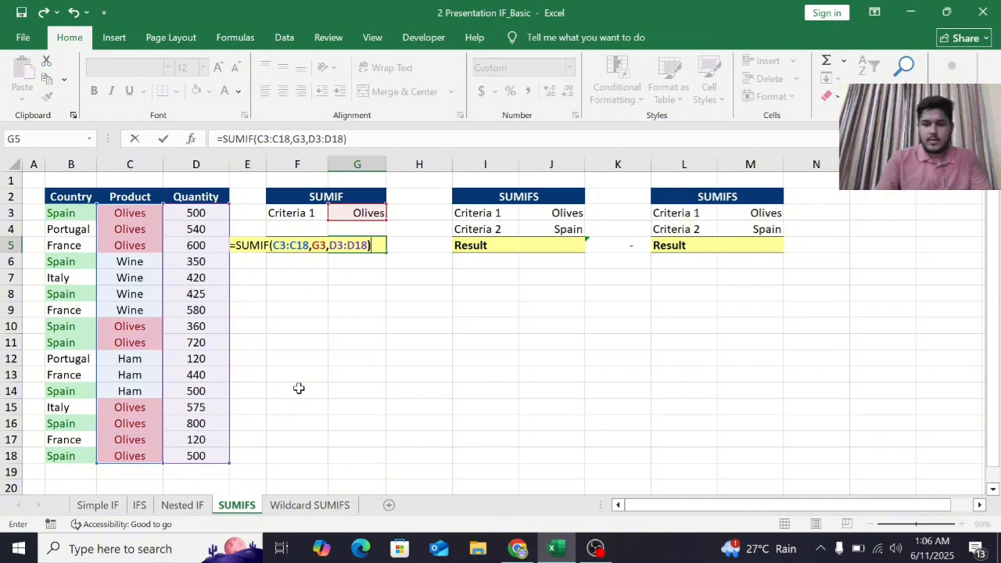
key(Return)
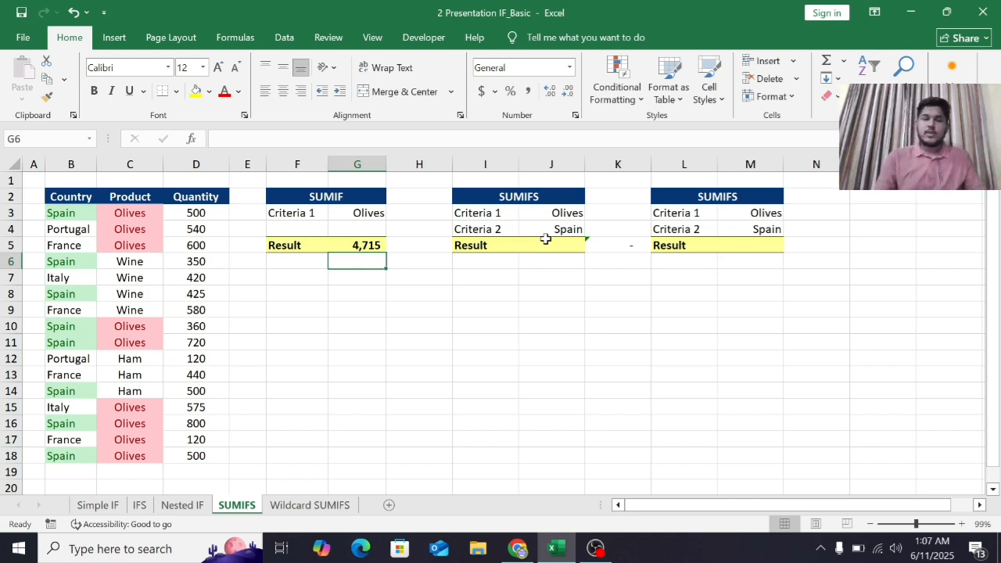
Step: Start a SUMIFS formula in the first SUMIFS table's Result cell J5 with D3:D18 as the sum range
click(546, 244)
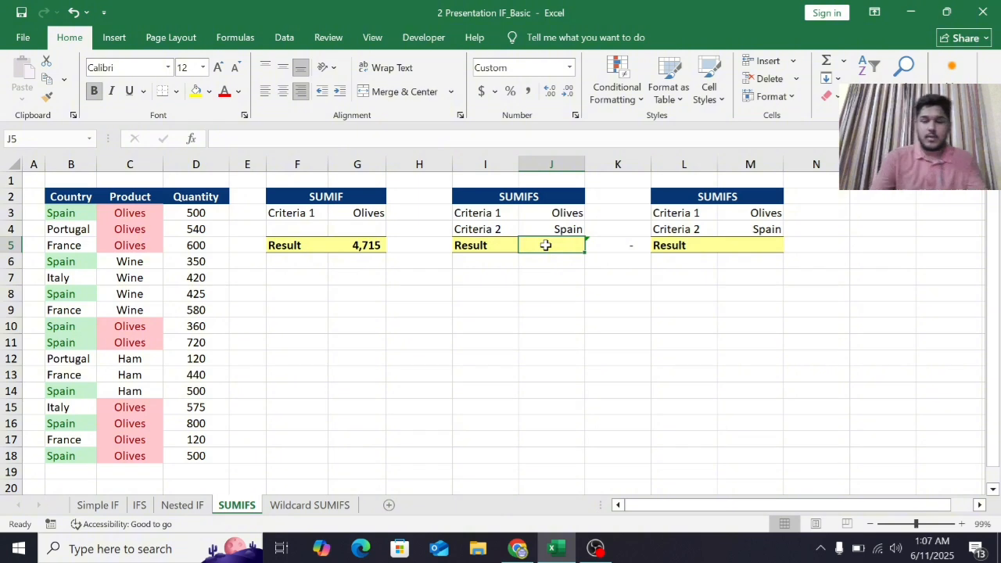
text(=su)
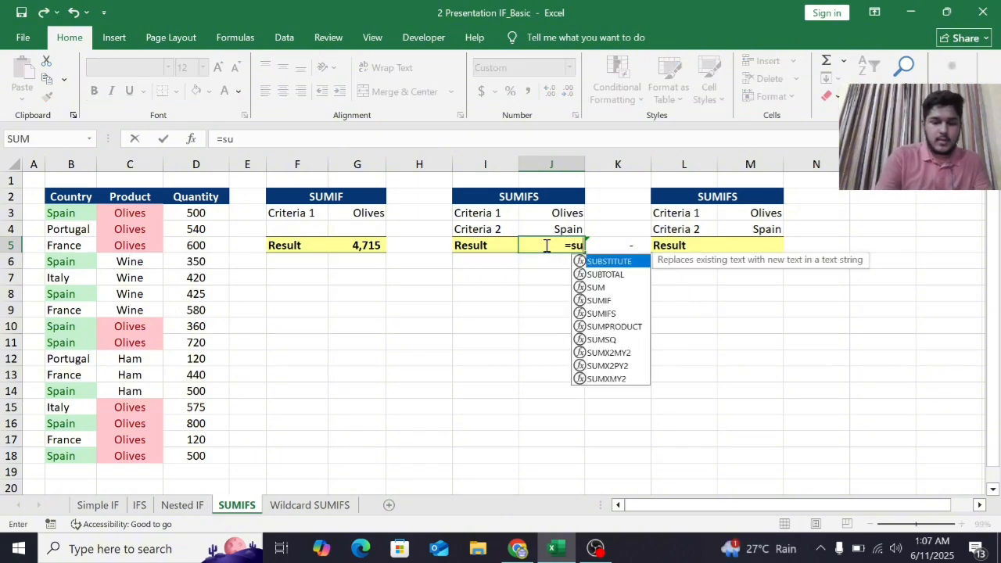
text(m)
click(588, 289)
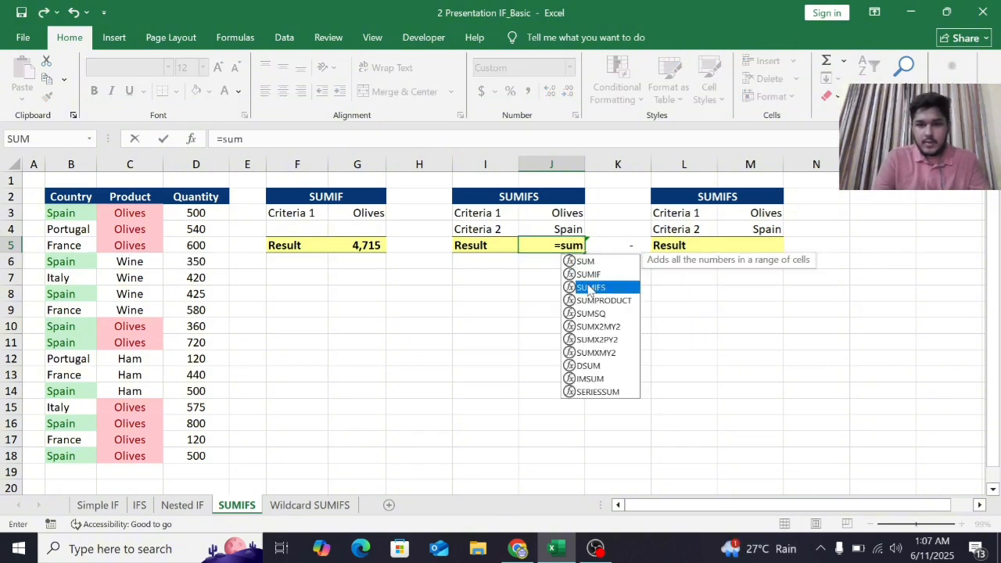
double_click(588, 287)
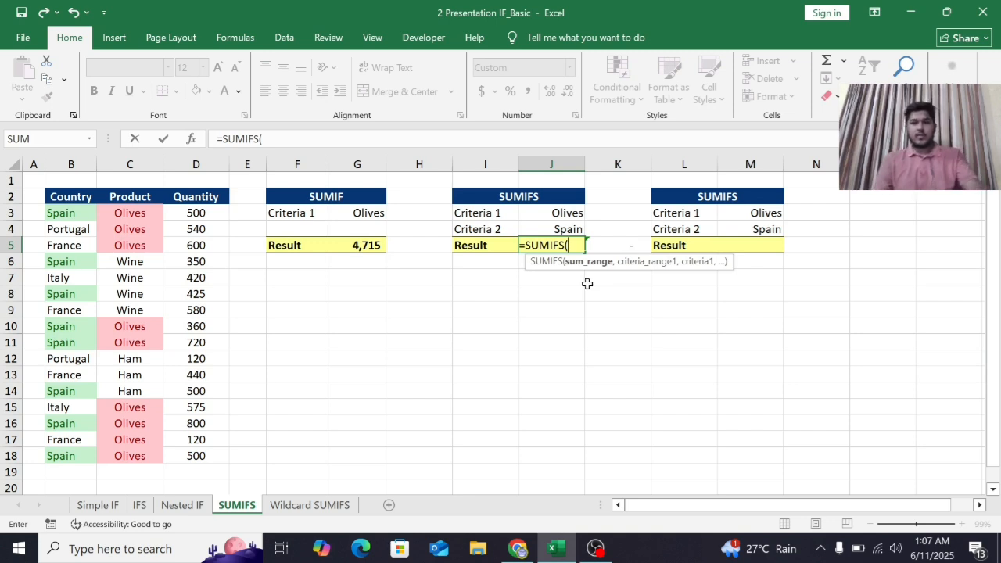
click(180, 216)
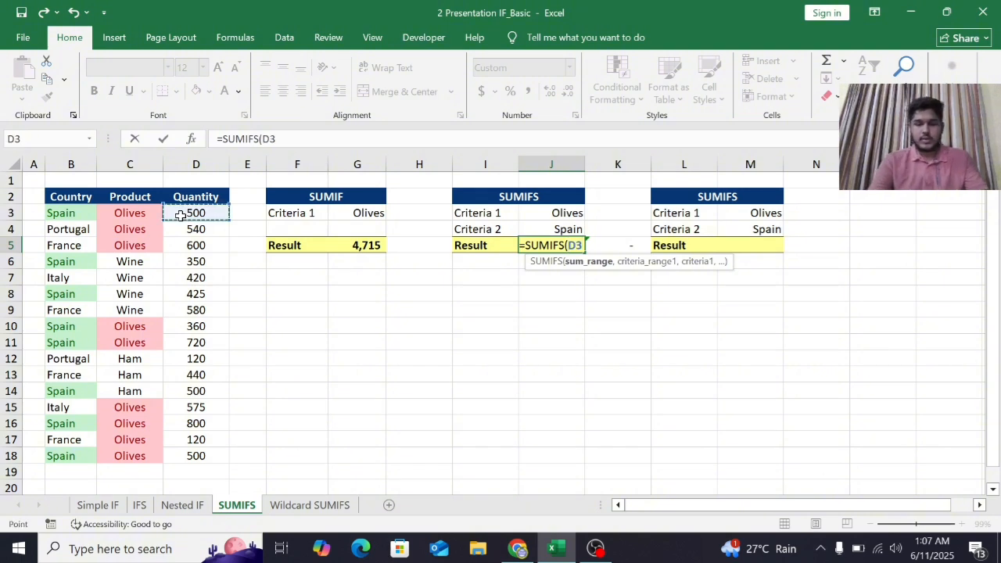
key(ctrl+shift+Down)
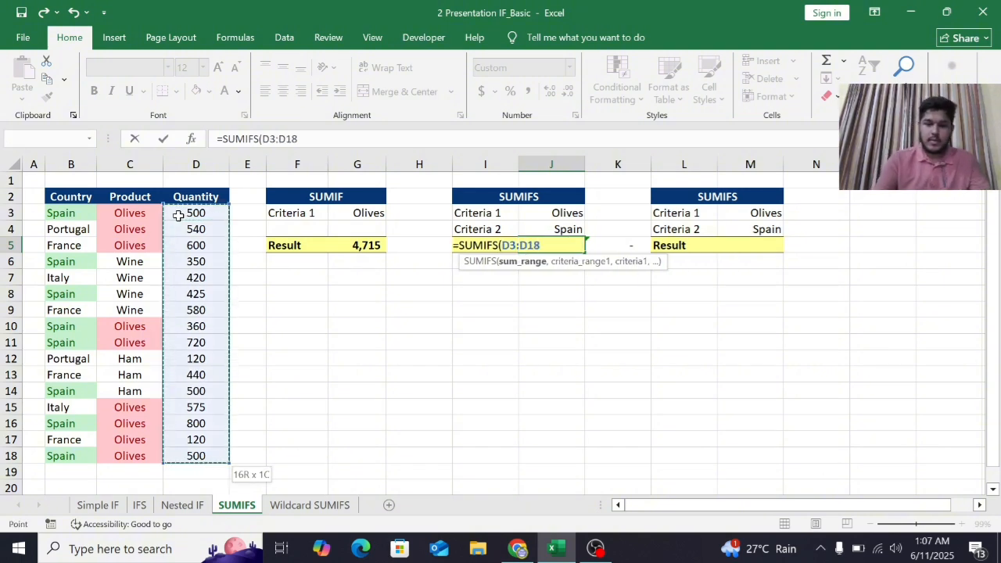
text(,)
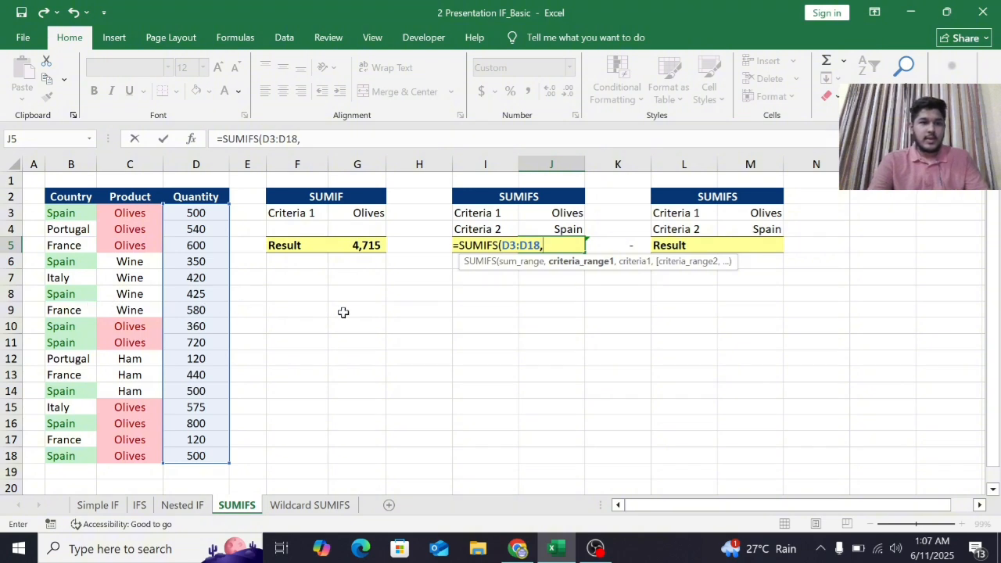
Step: Add C3:C18 as the first criteria range and J3 as its criterion in the J5 formula
click(130, 213)
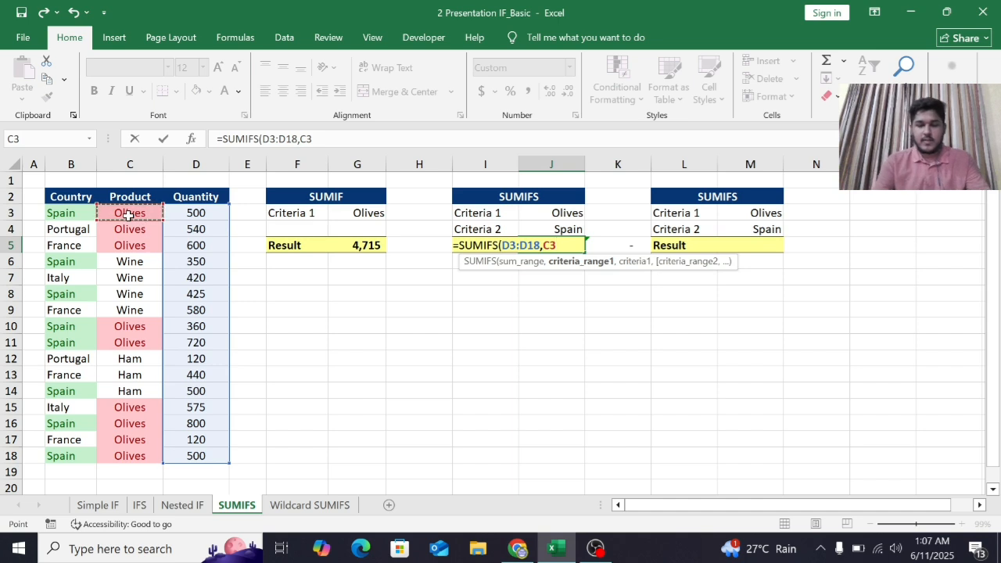
key(ctrl+shift+Down)
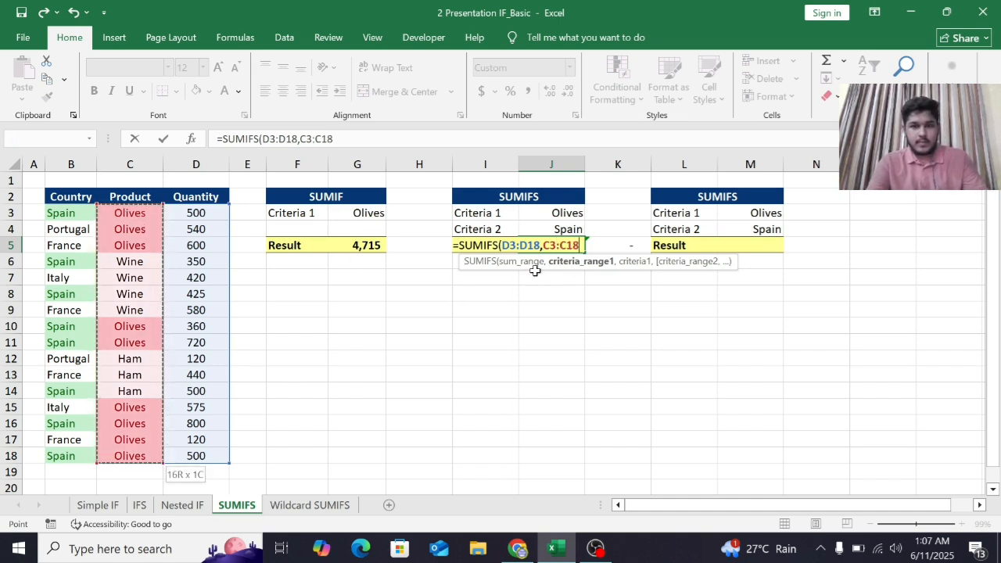
text(,)
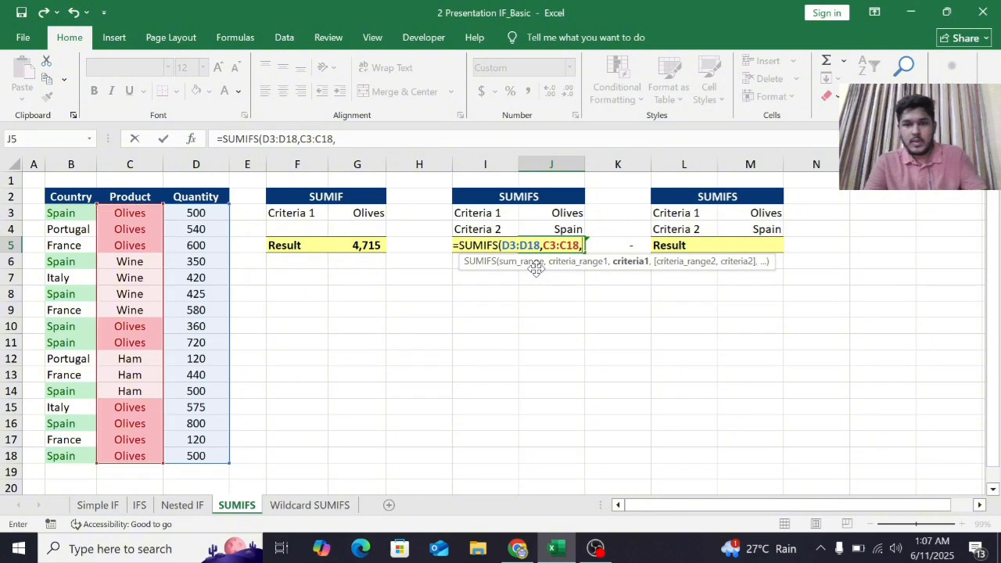
click(551, 213)
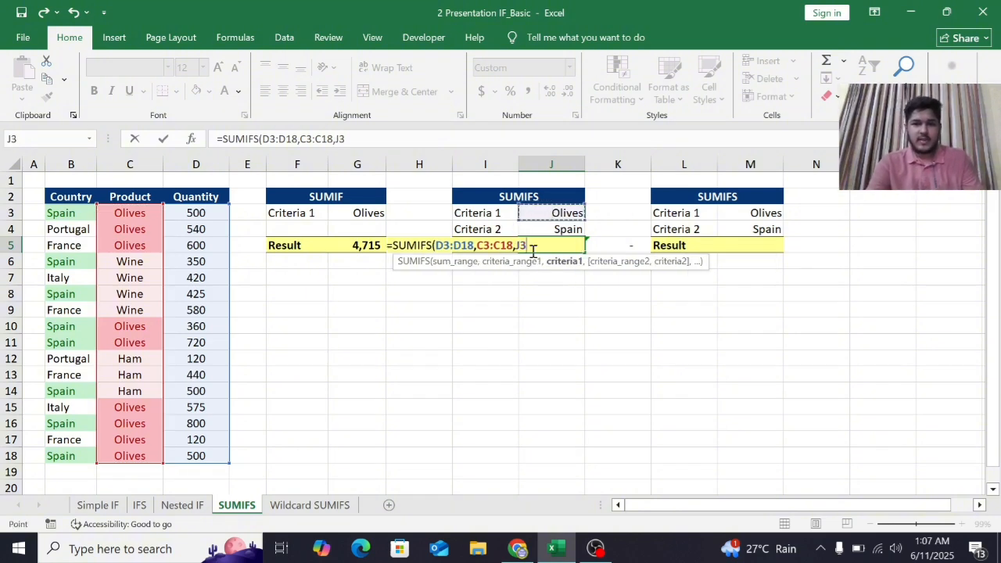
text(,)
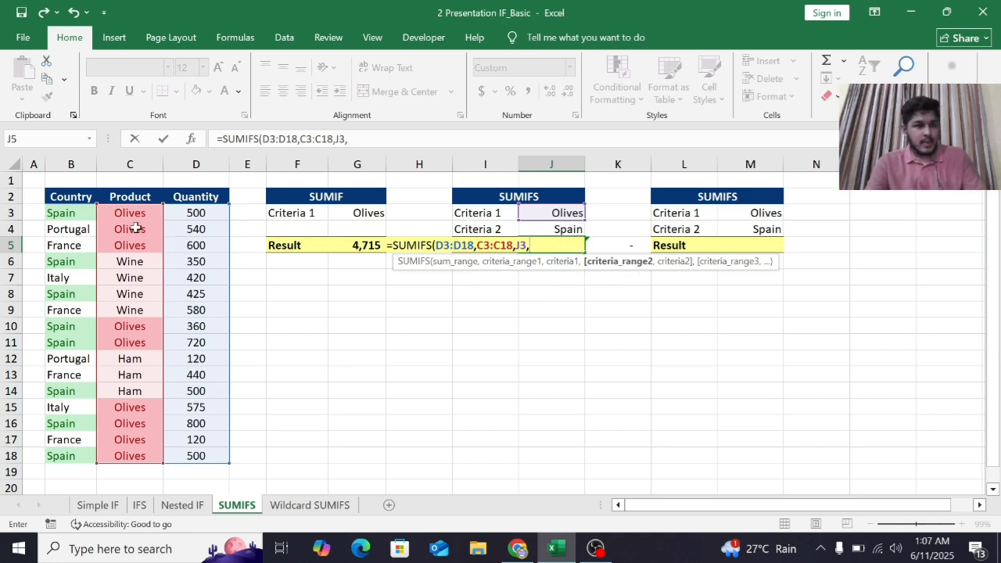
Step: Add B3:B18 as the second criteria range with J4 as its criterion, and commit the J5 SUMIFS formula
click(61, 217)
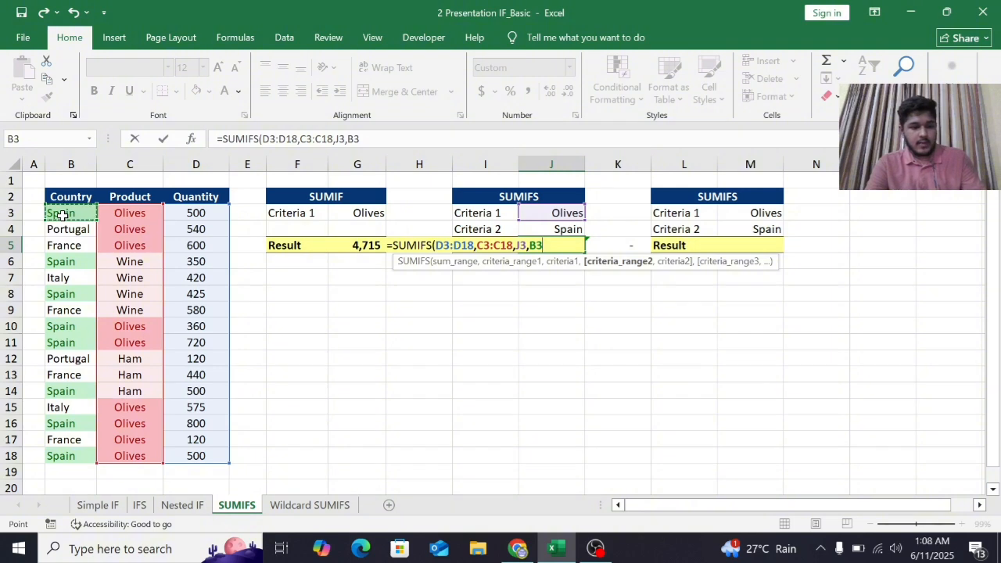
key(ctrl+shift+Down)
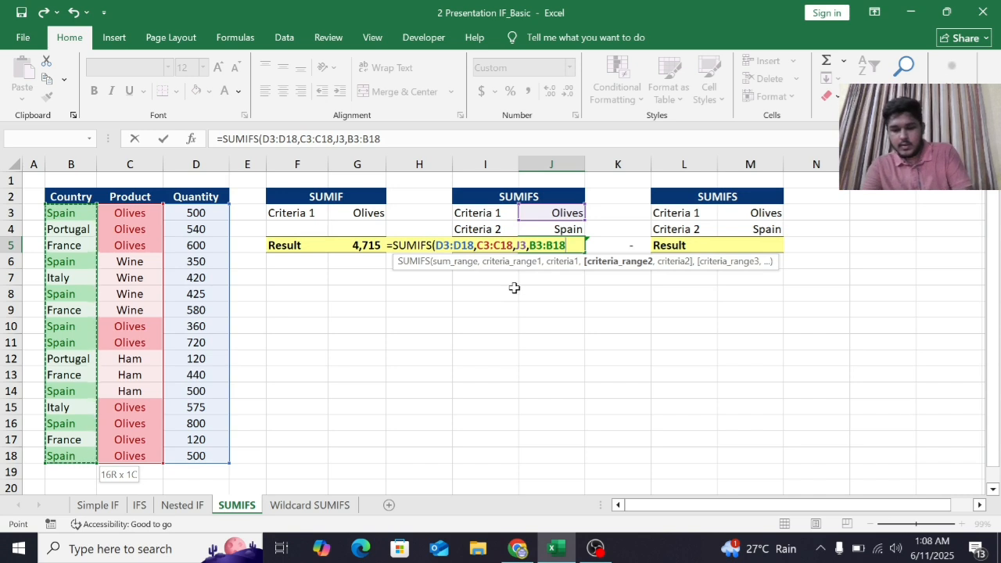
text(,)
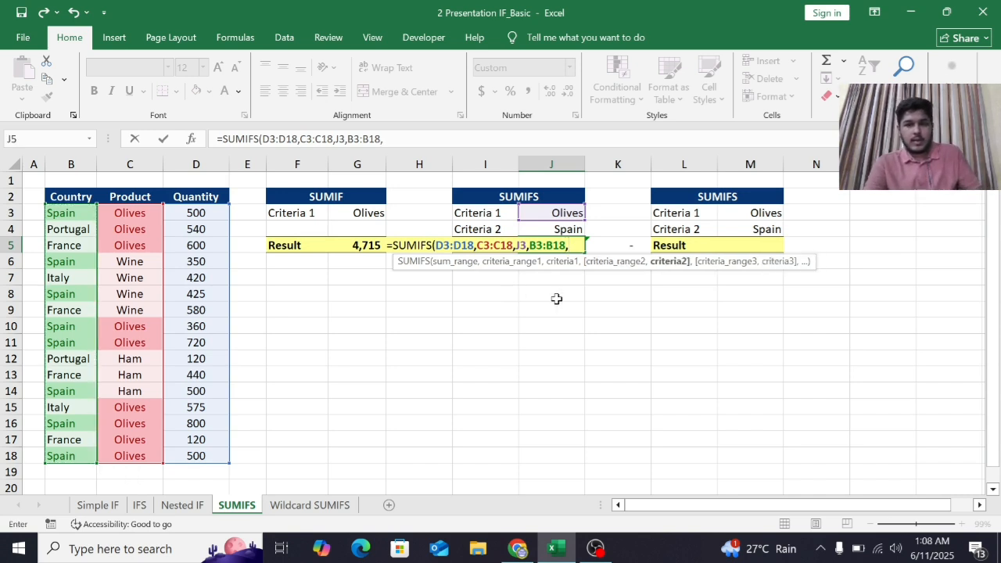
click(540, 228)
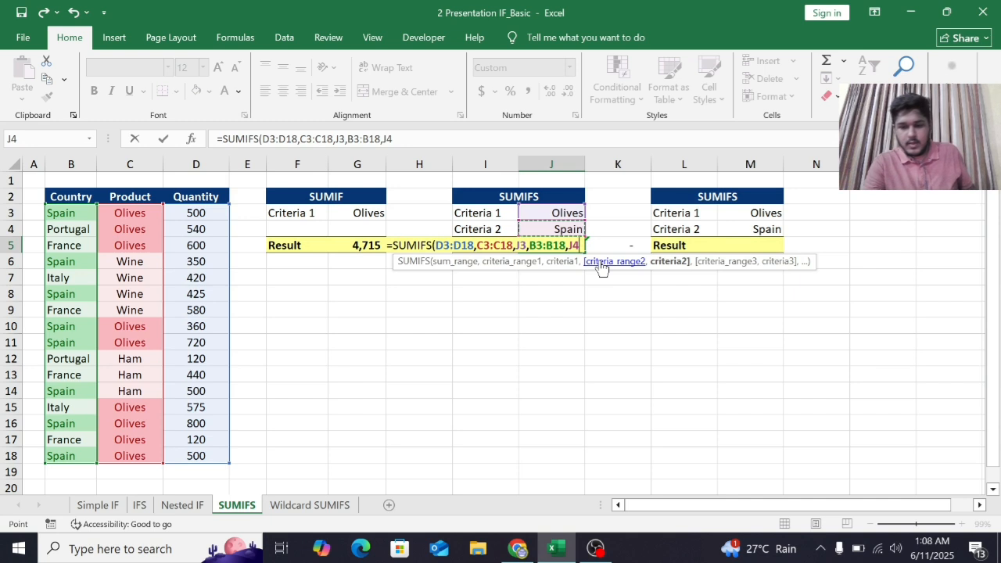
text())
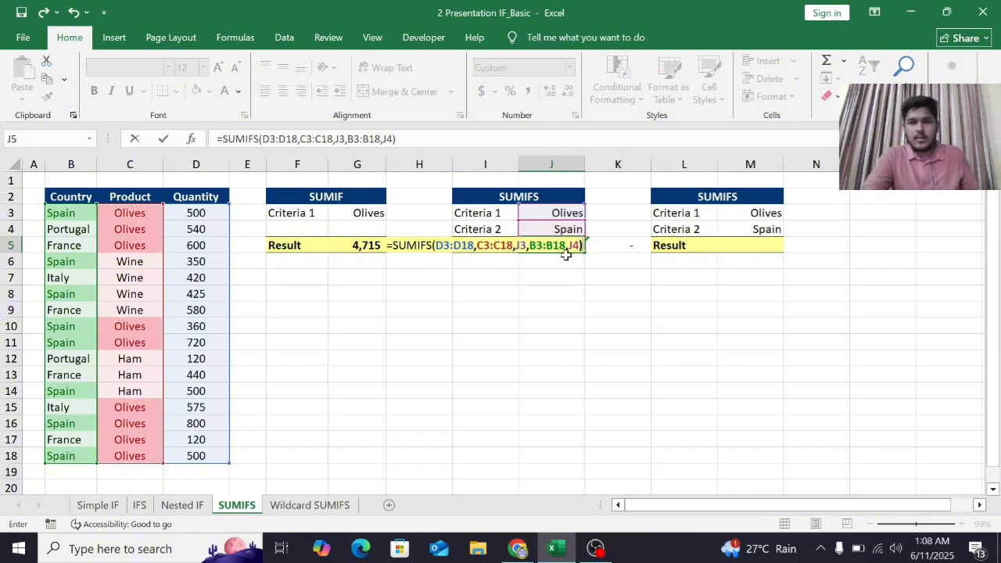
key(Return)
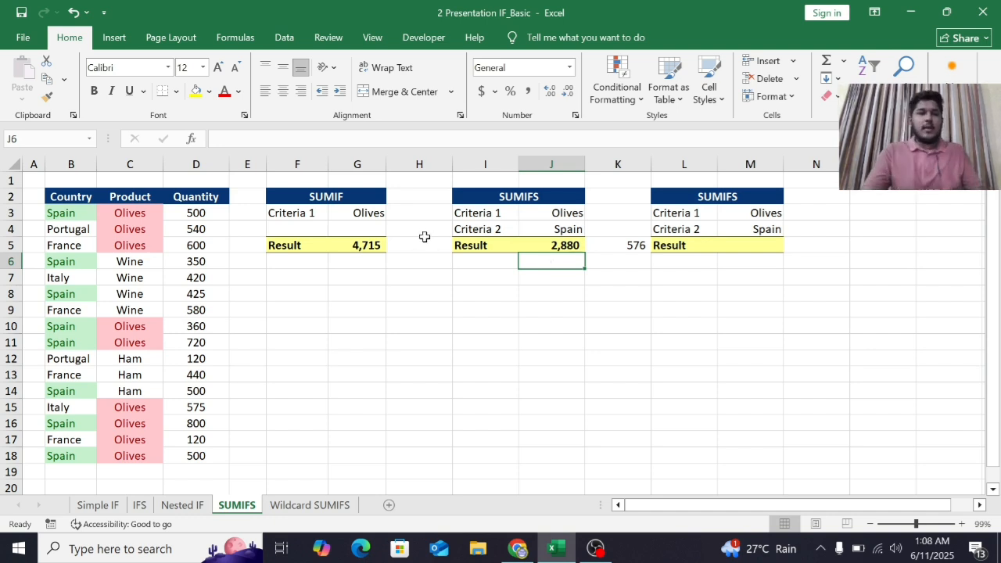
click(369, 243)
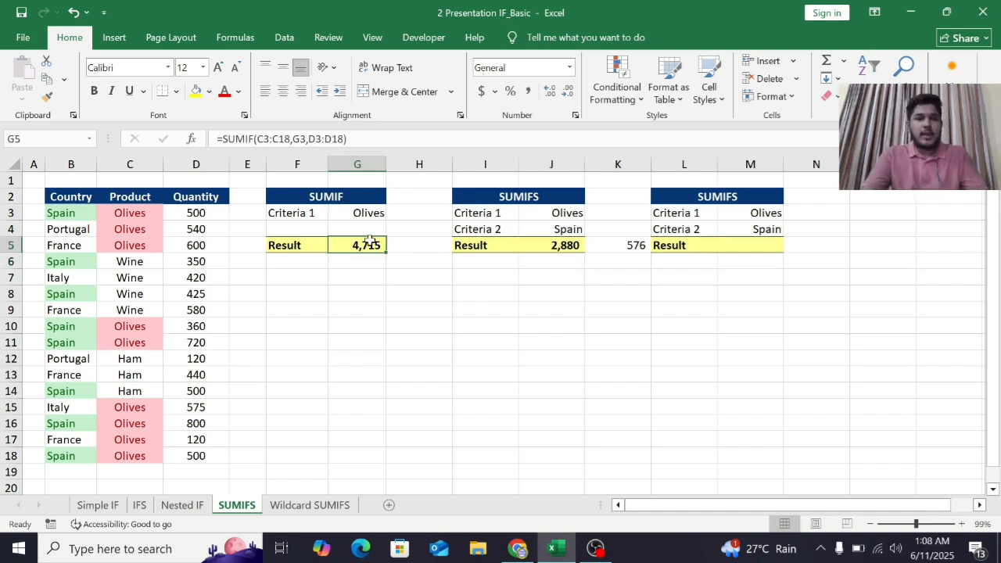
click(556, 248)
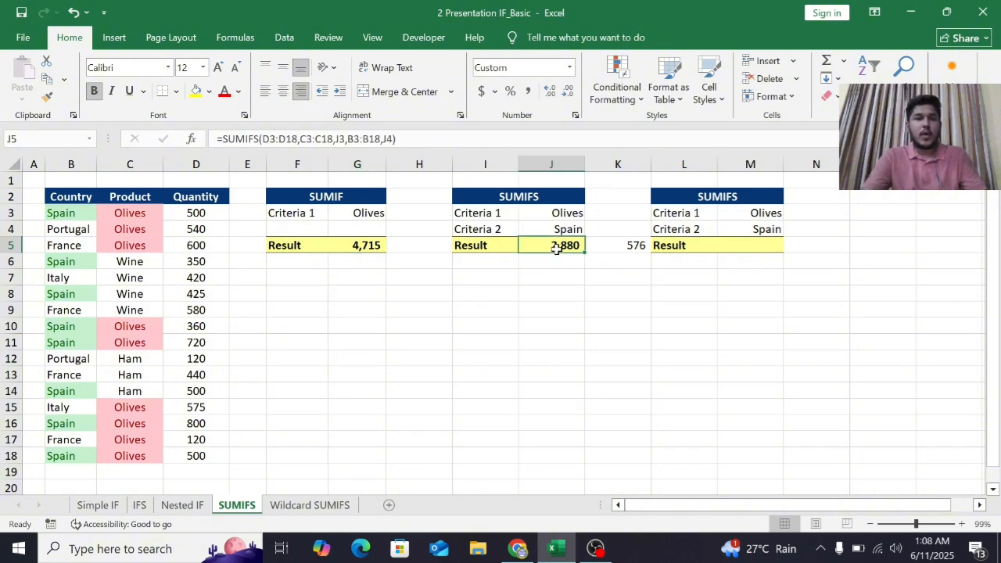
click(358, 247)
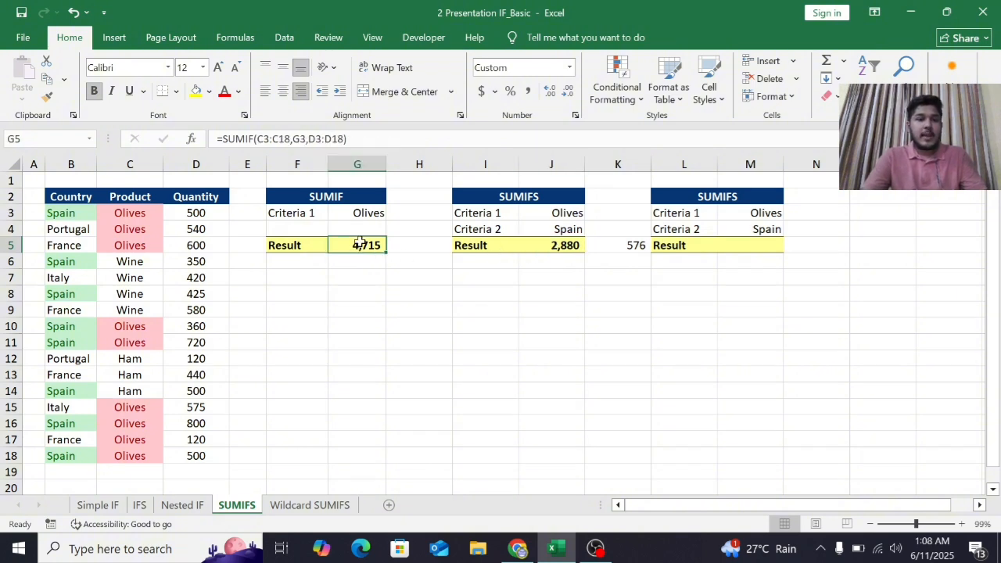
click(545, 247)
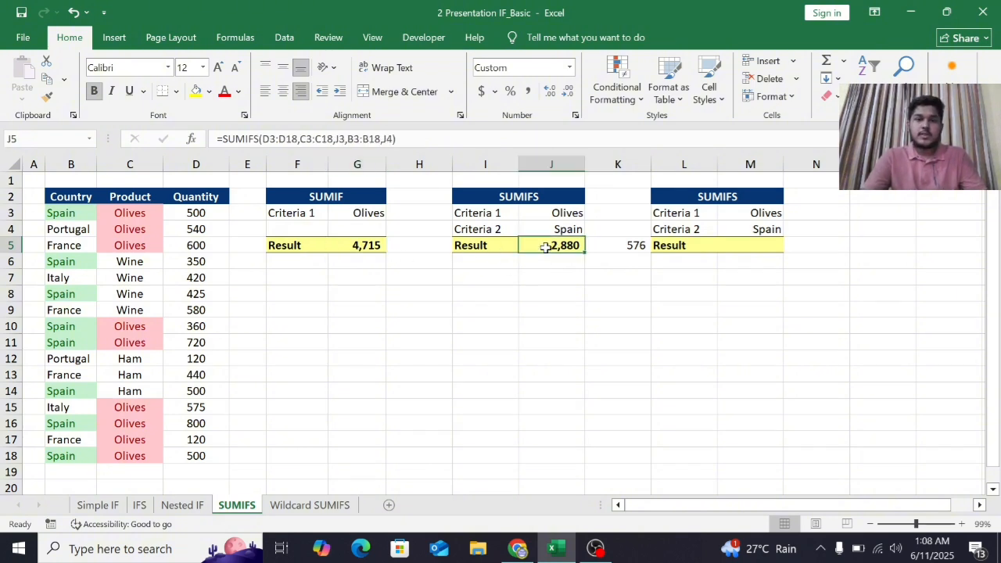
Step: Change the SUMIF table's Criteria 1 value in G3 to Wine
click(368, 215)
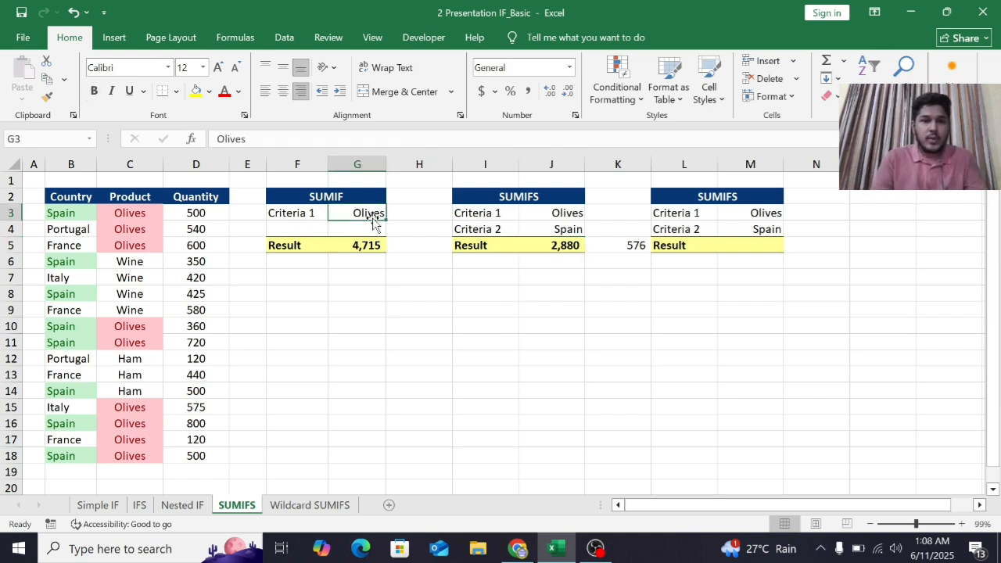
double_click(381, 213)
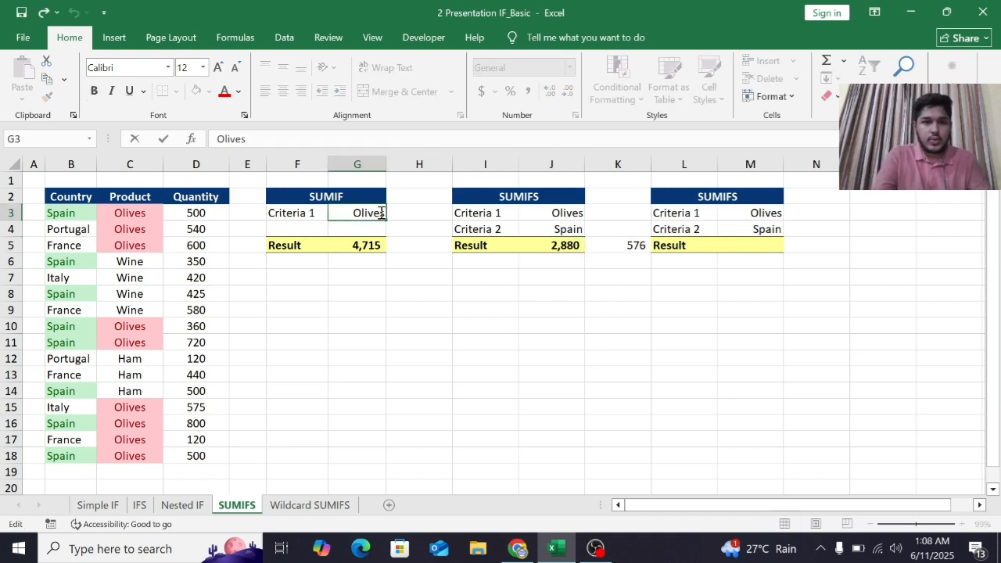
key(BackSpace)
key(BackSpace)
key(BackSpace)
key(BackSpace)
key(BackSpace)
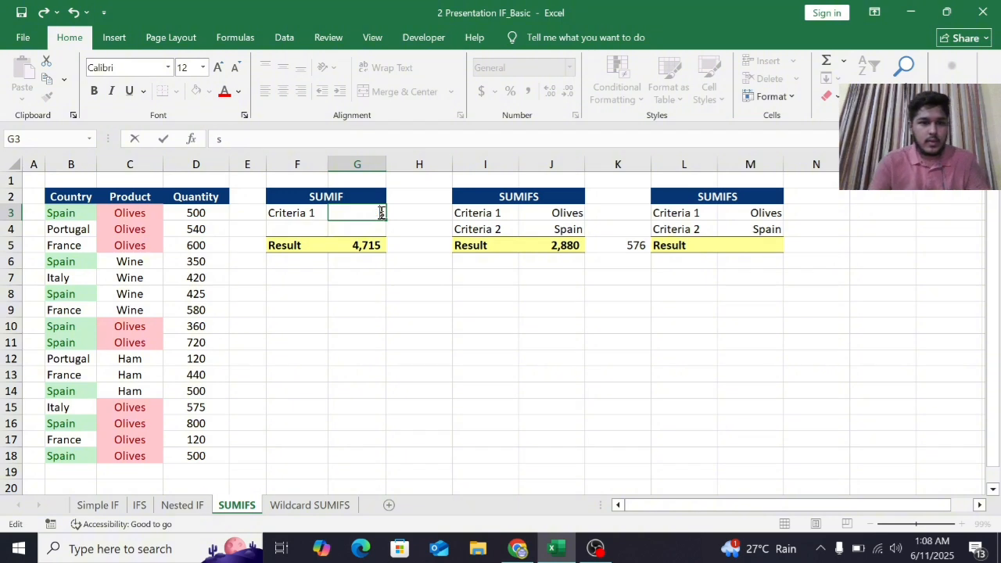
text(Winr)
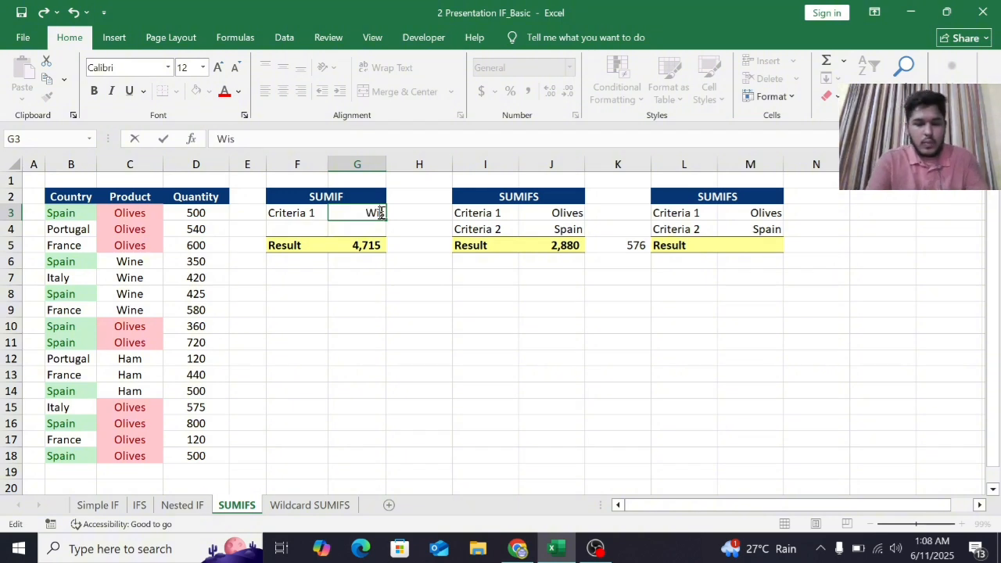
key(BackSpace)
text(e)
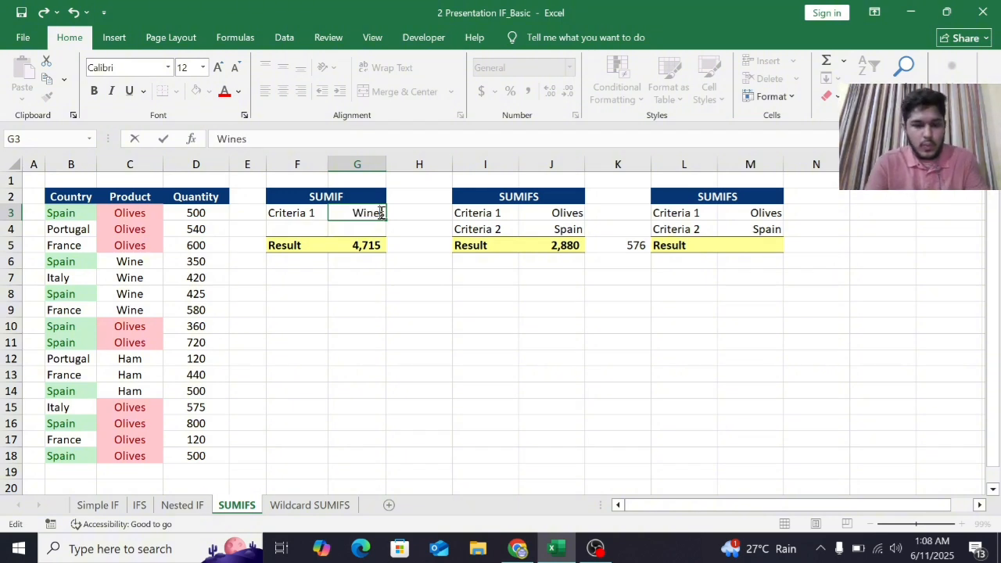
key(Delete)
key(Return)
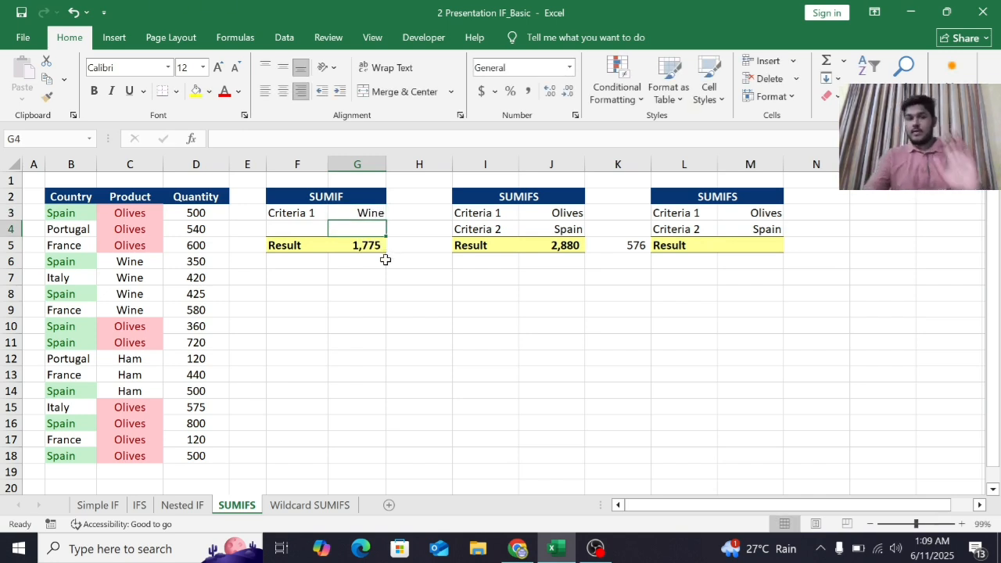
Step: Change the SUMIF table's Criteria 1 value in G3 to Ham
click(381, 212)
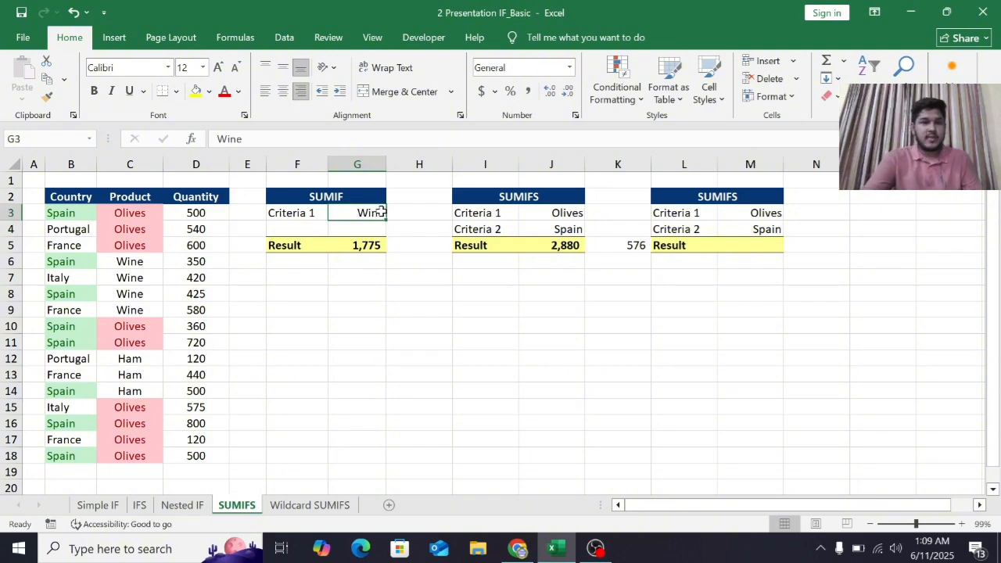
double_click(377, 212)
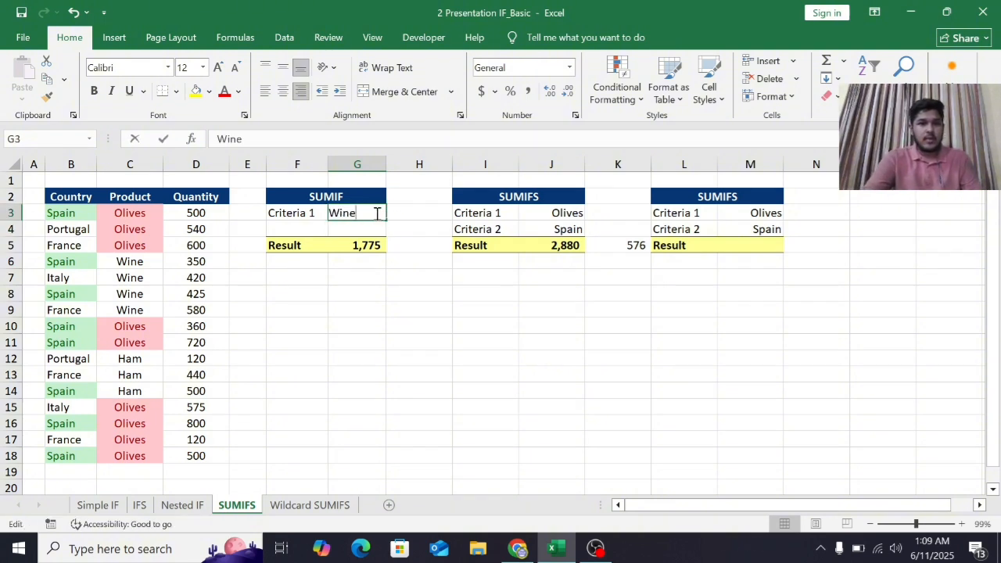
key(BackSpace)
key(BackSpace)
key(BackSpace)
key(BackSpace)
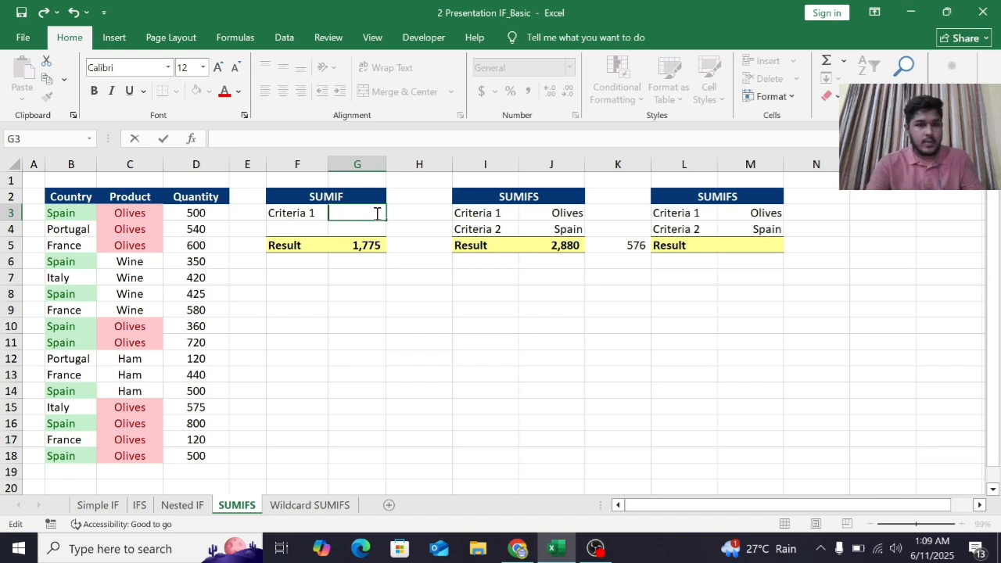
text(H)
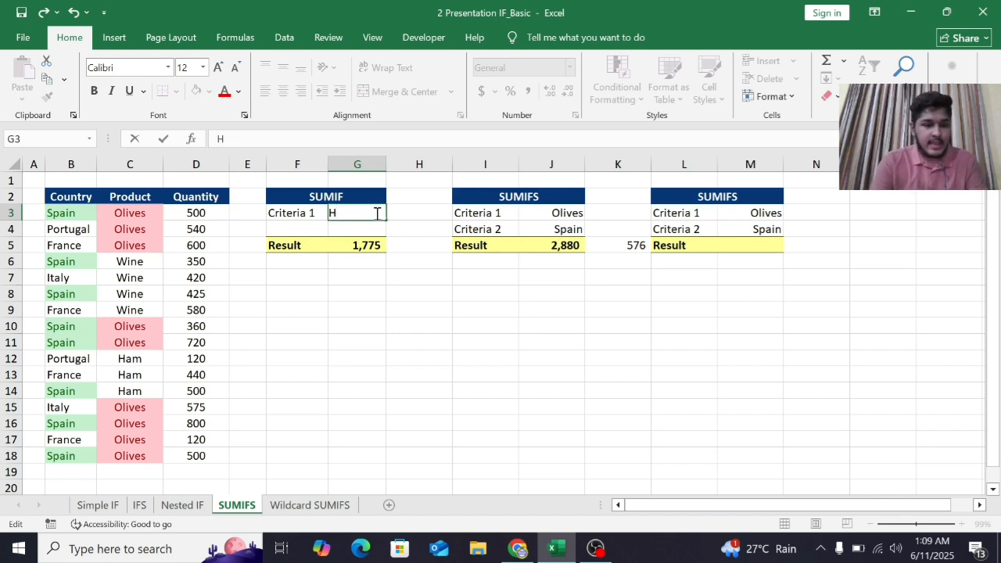
text(am)
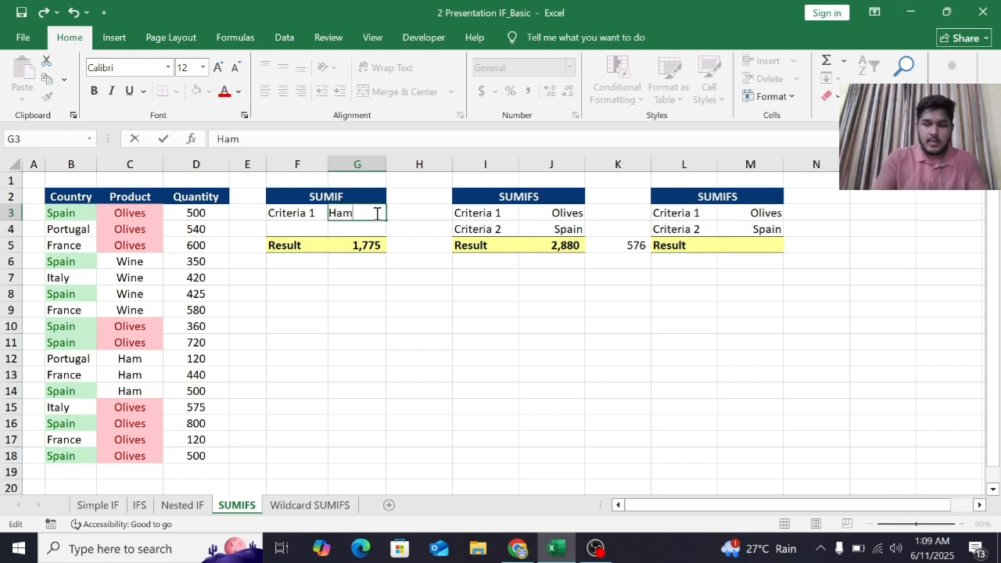
key(Return)
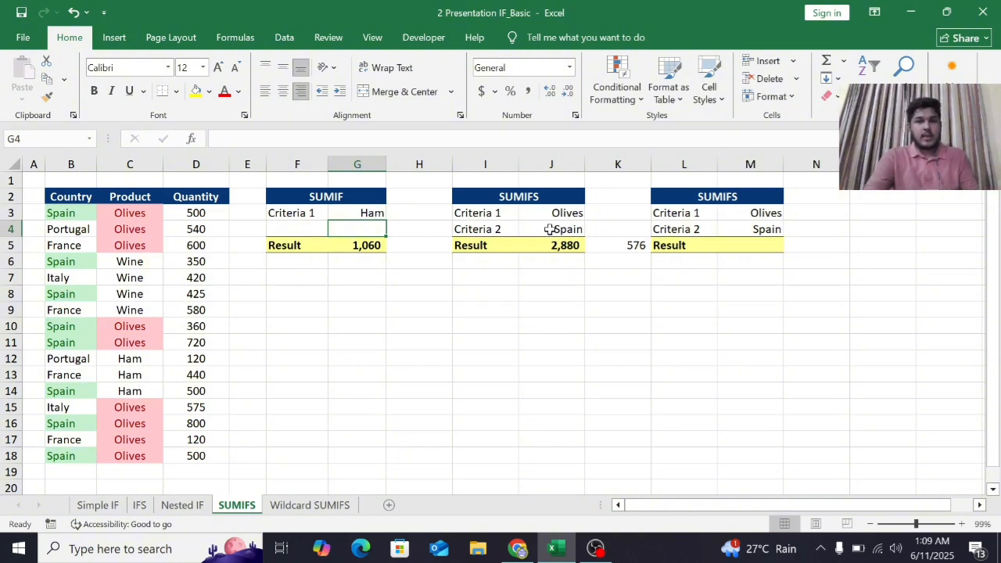
Step: Change the first SUMIFS table's Criteria 2 value in J4 to Portugal
click(577, 229)
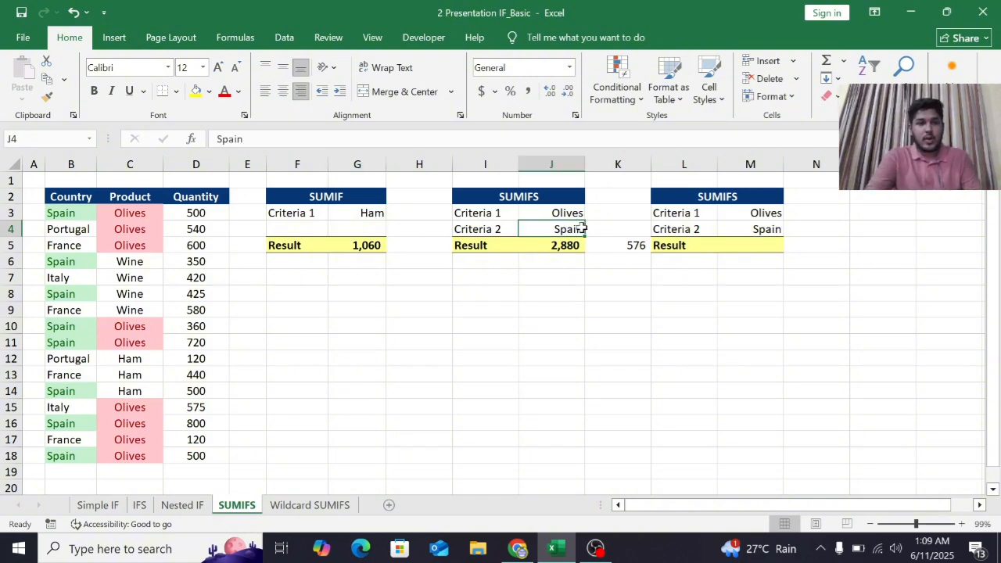
key(BackSpace)
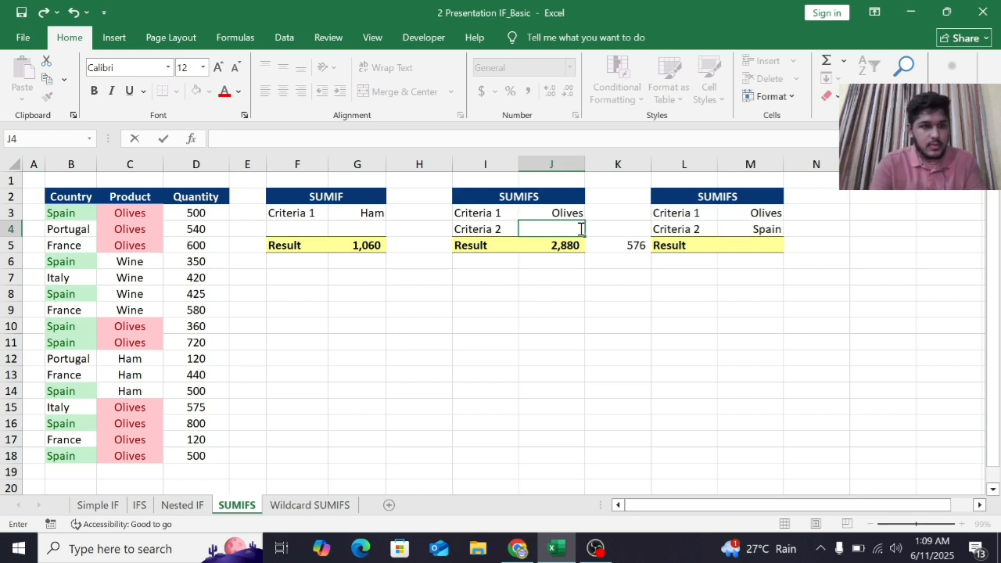
text(Portu)
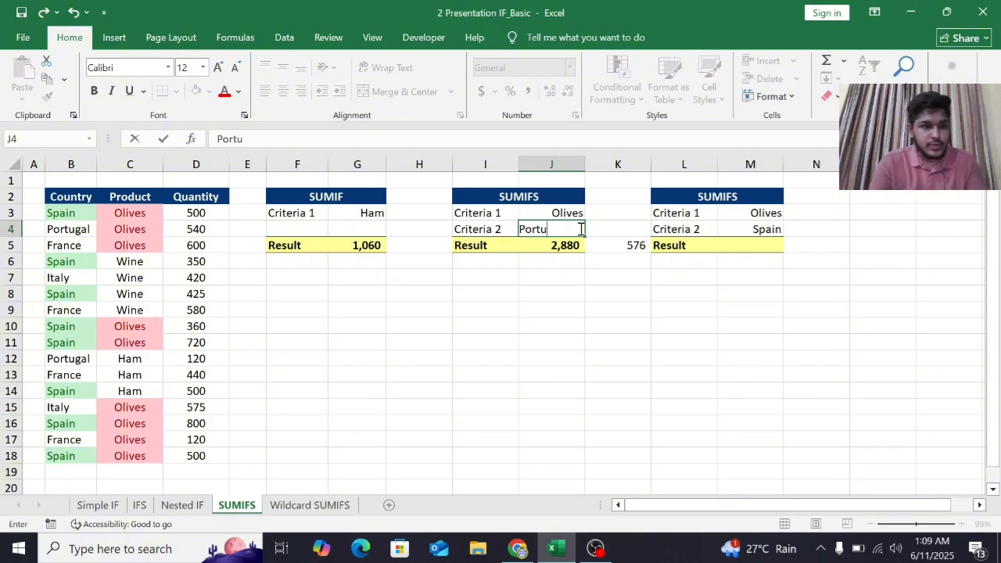
text(gal)
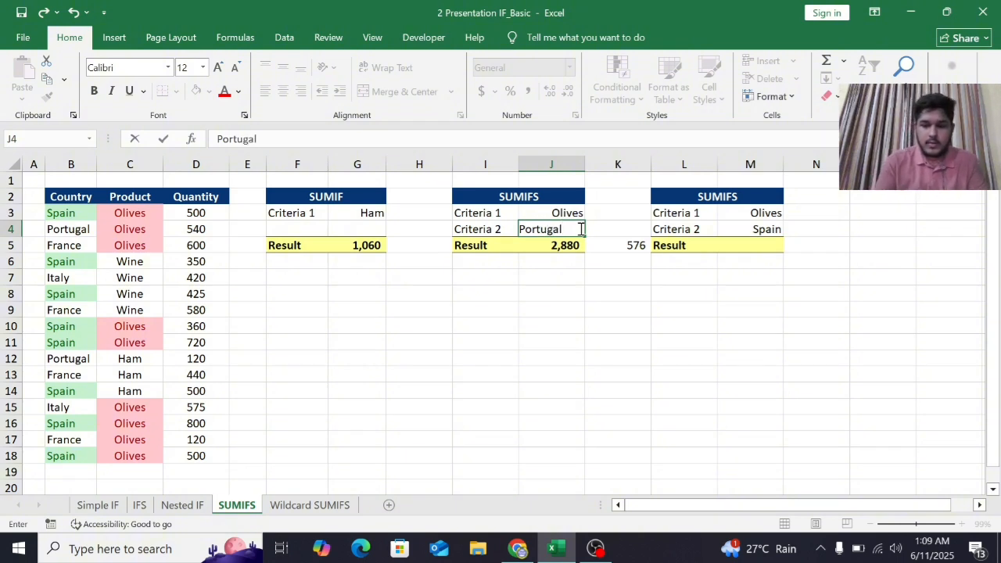
key(Return)
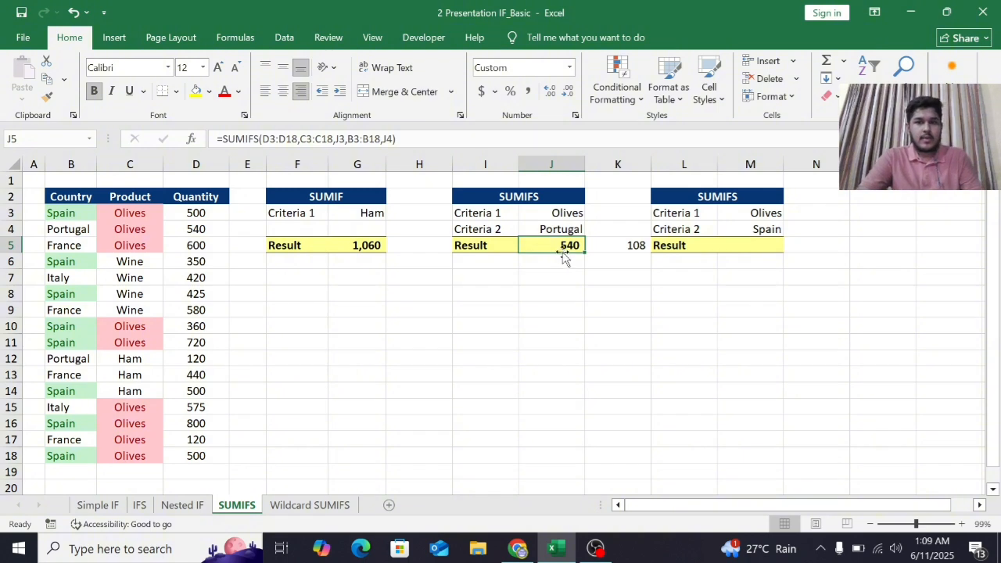
click(571, 229)
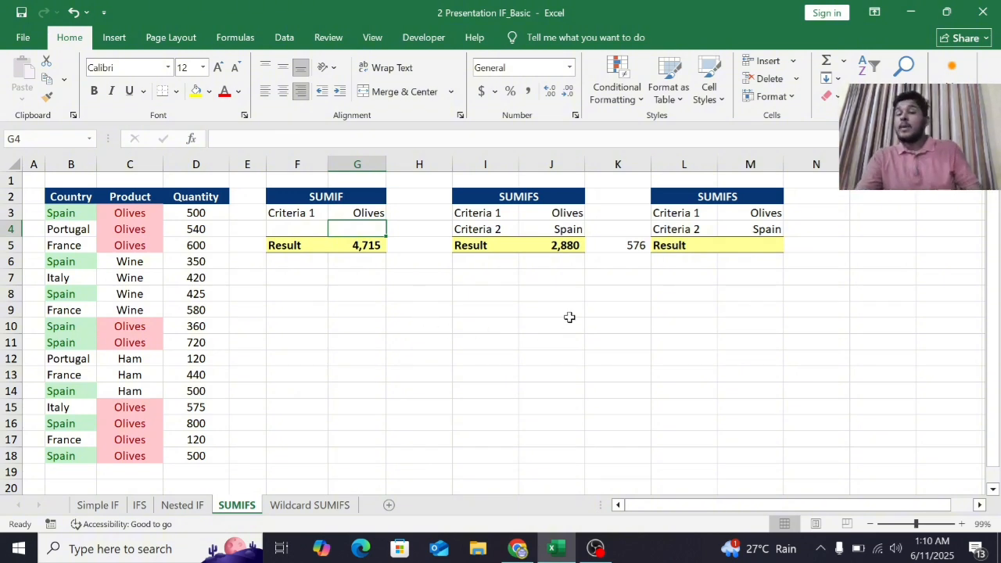
Step: Clear the helper calculation in K5 and start an AVERAGEIFS formula in M5 with D3:D18 as the average range
click(633, 246)
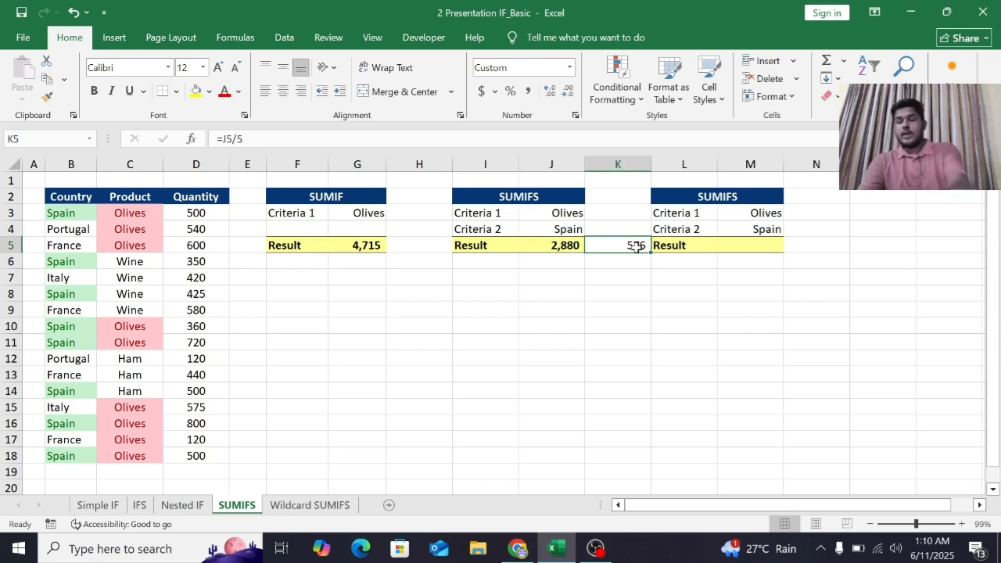
key(Delete)
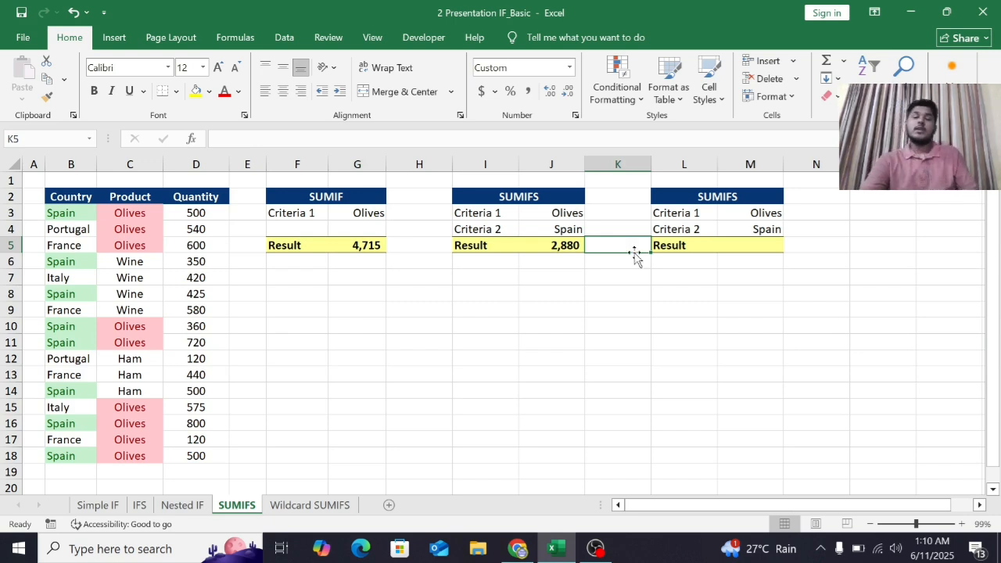
click(750, 252)
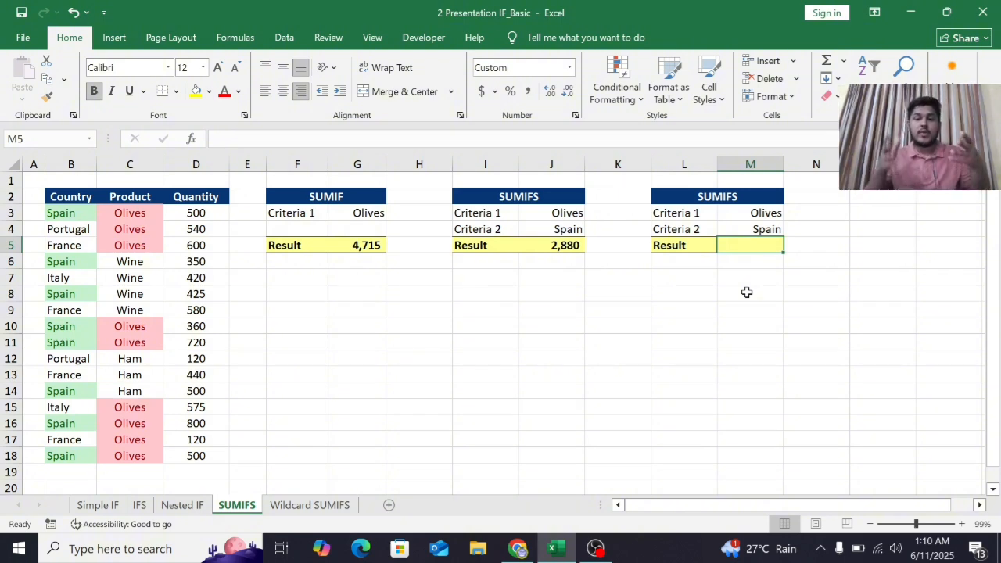
text(=)
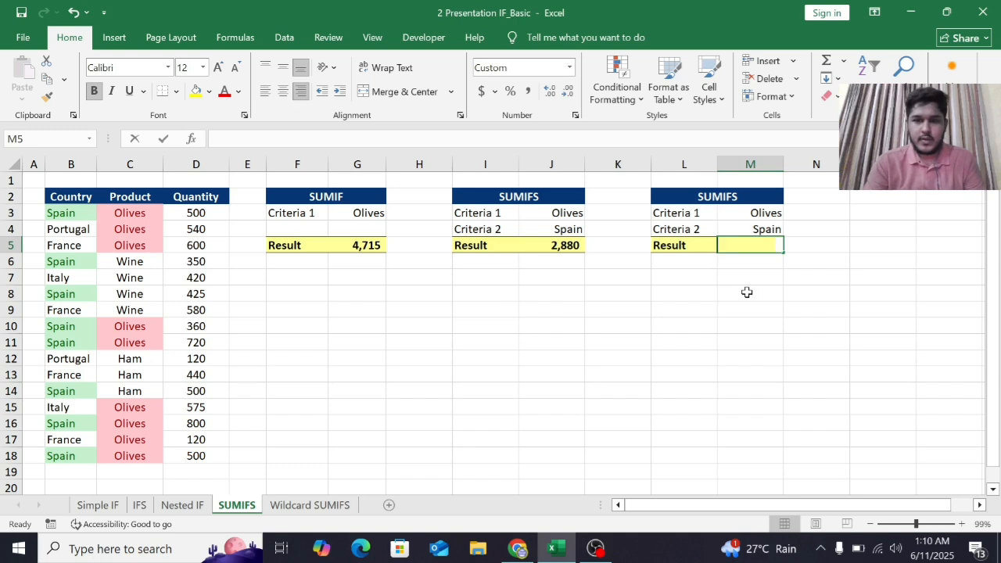
text(ave)
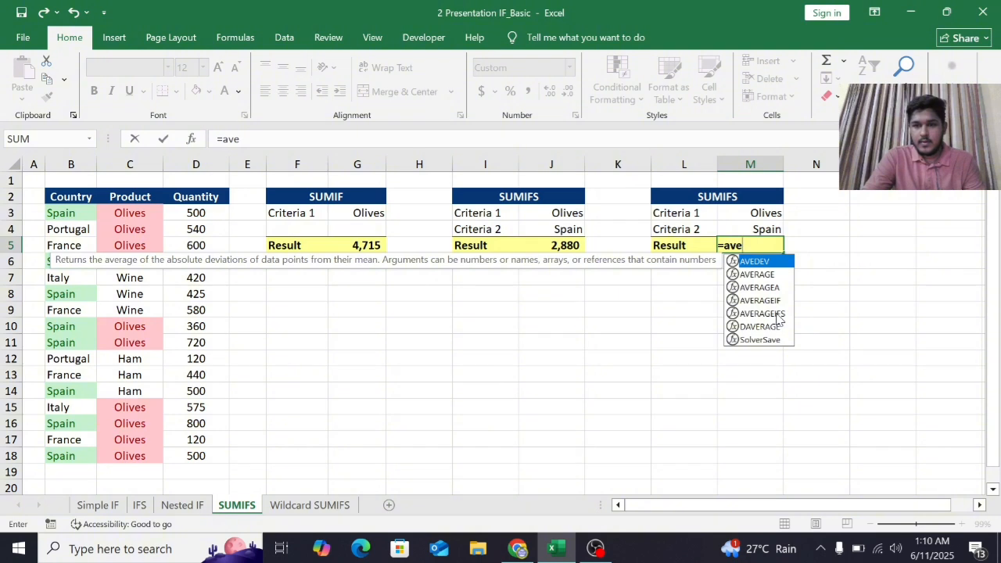
double_click(775, 313)
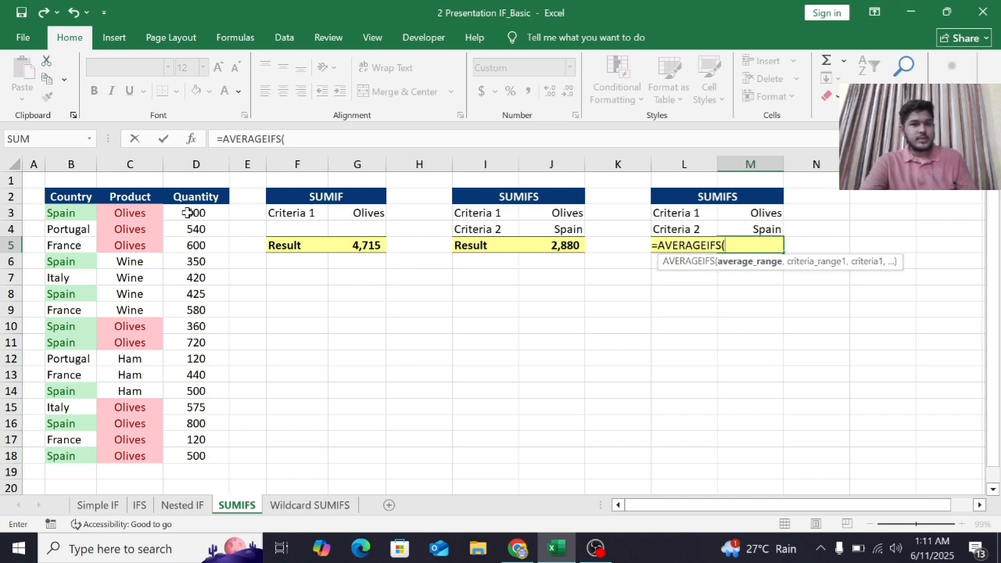
click(188, 212)
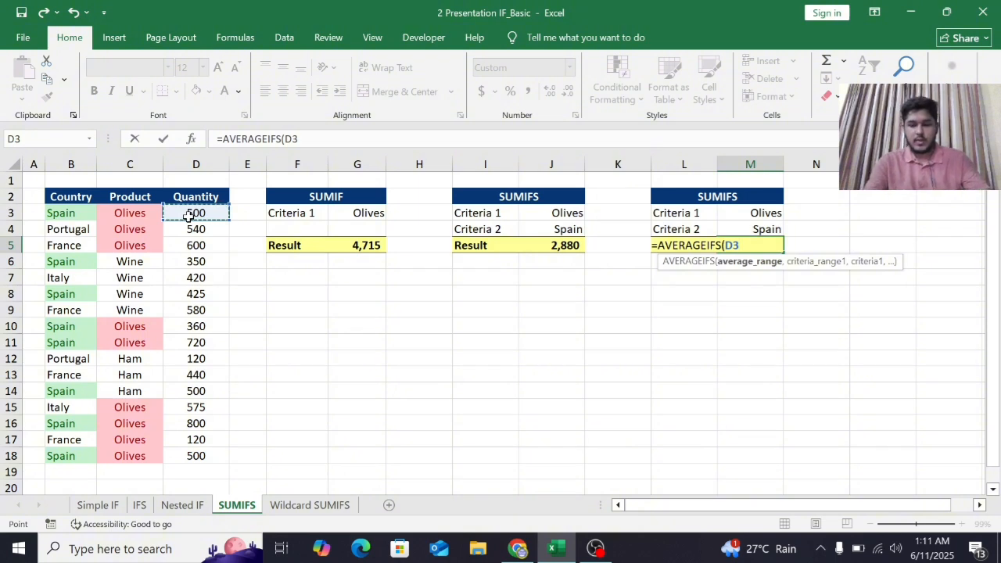
key(ctrl+shift+Down)
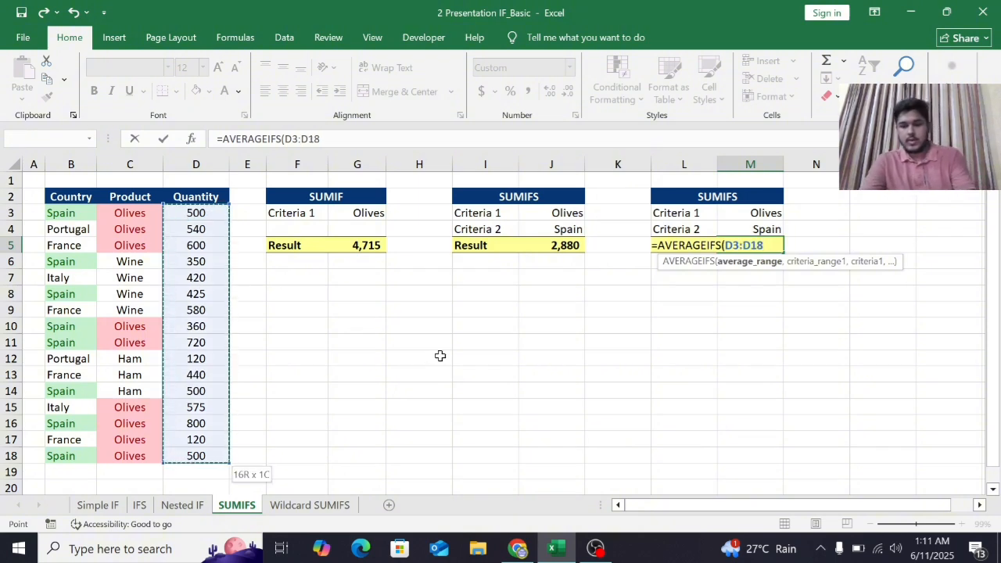
text(,)
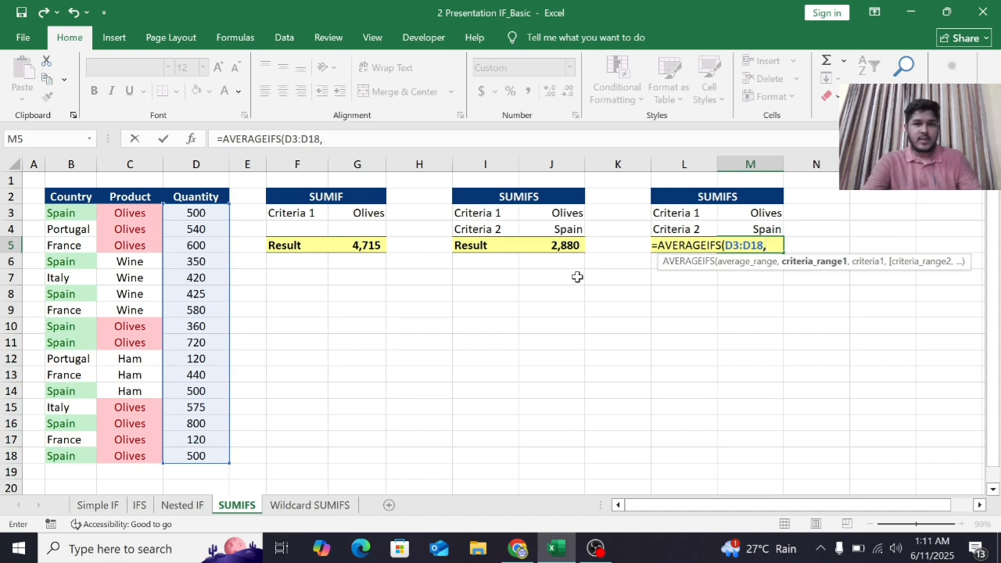
Step: Add C3:C18 as the first criteria range and M3 as its criterion in the M5 AVERAGEIFS formula
click(131, 211)
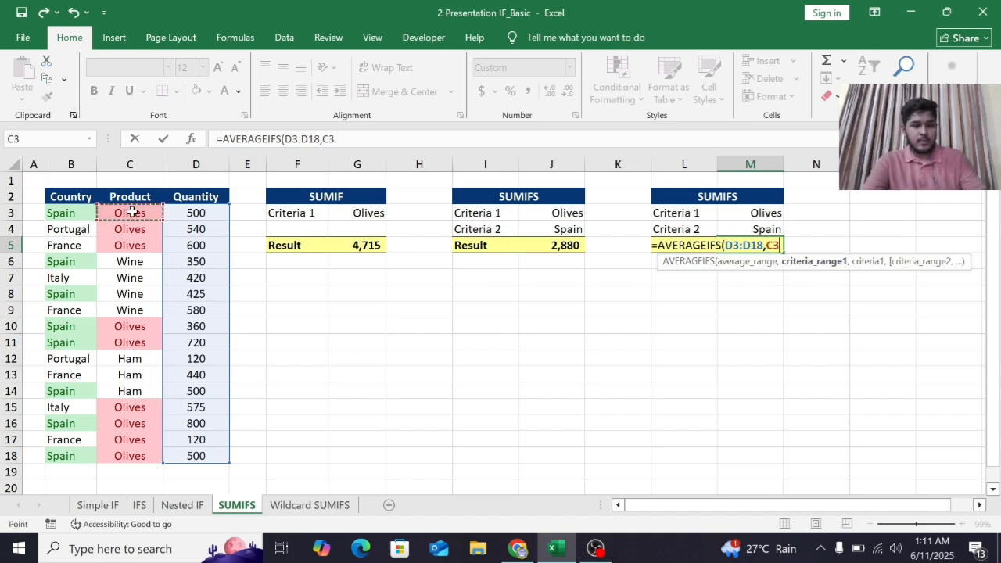
key(ctrl+shift+Down)
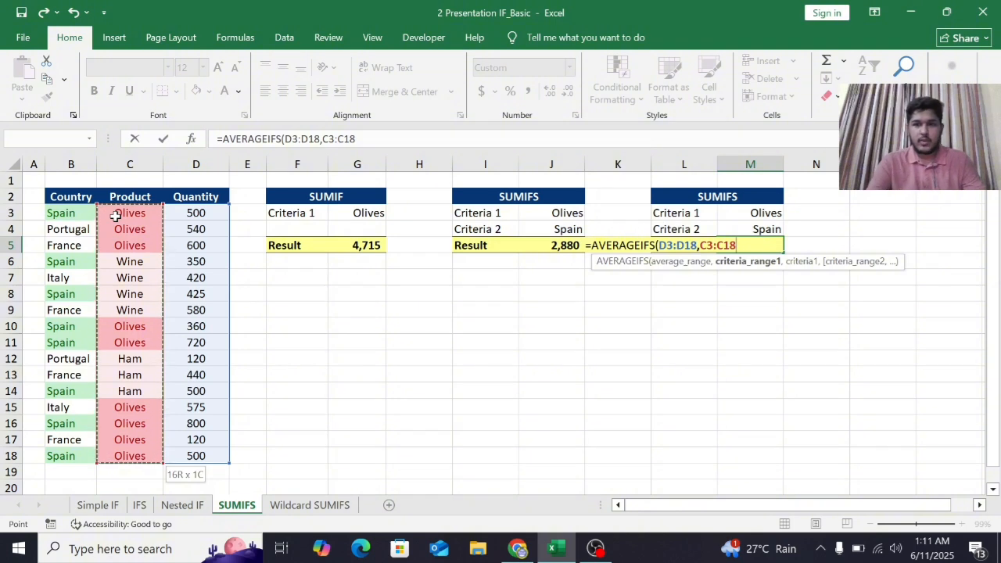
text(,)
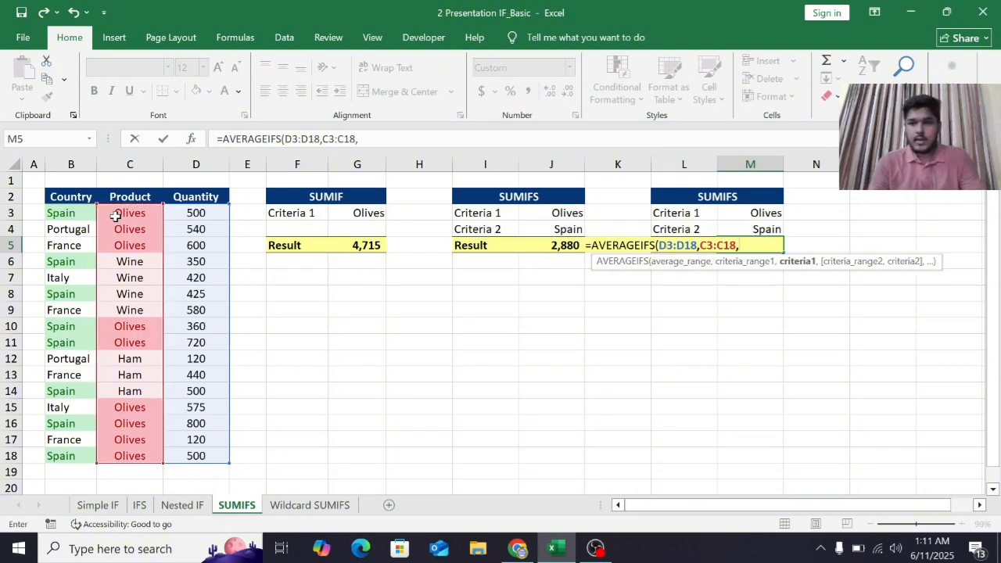
click(741, 211)
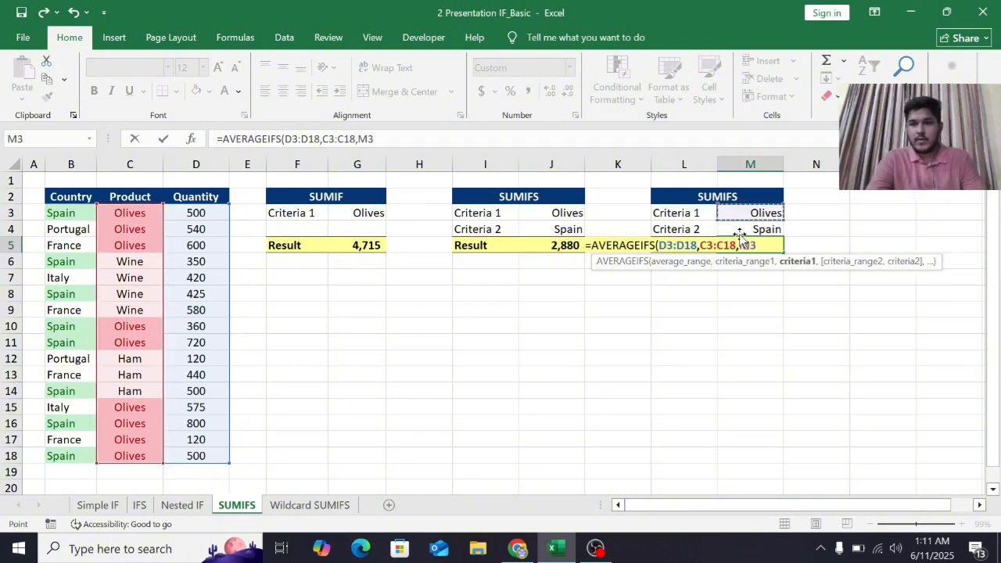
text(,)
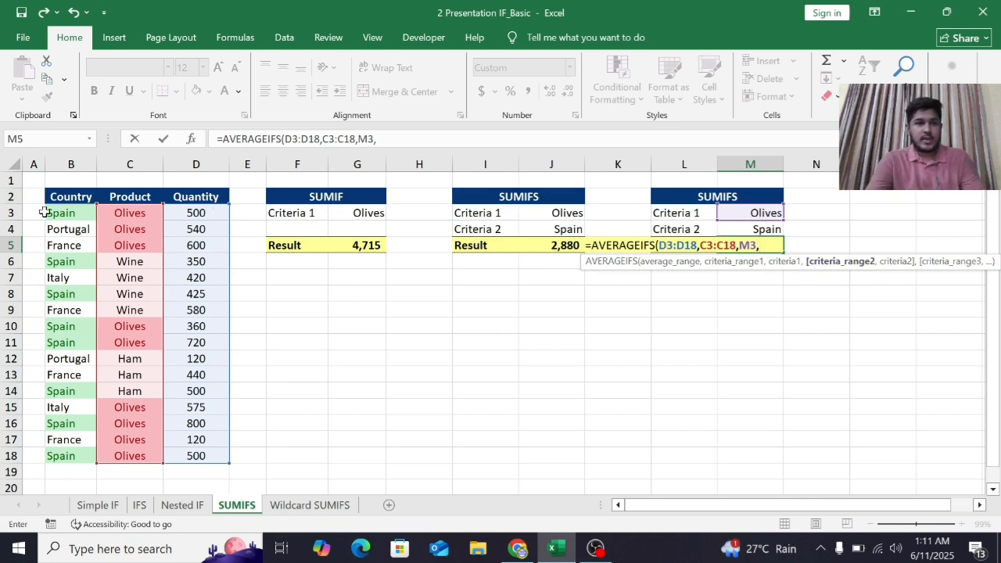
Step: Add B3:B18 as the second criteria range with M4 as its criterion, and commit the M5 AVERAGEIFS formula
click(83, 212)
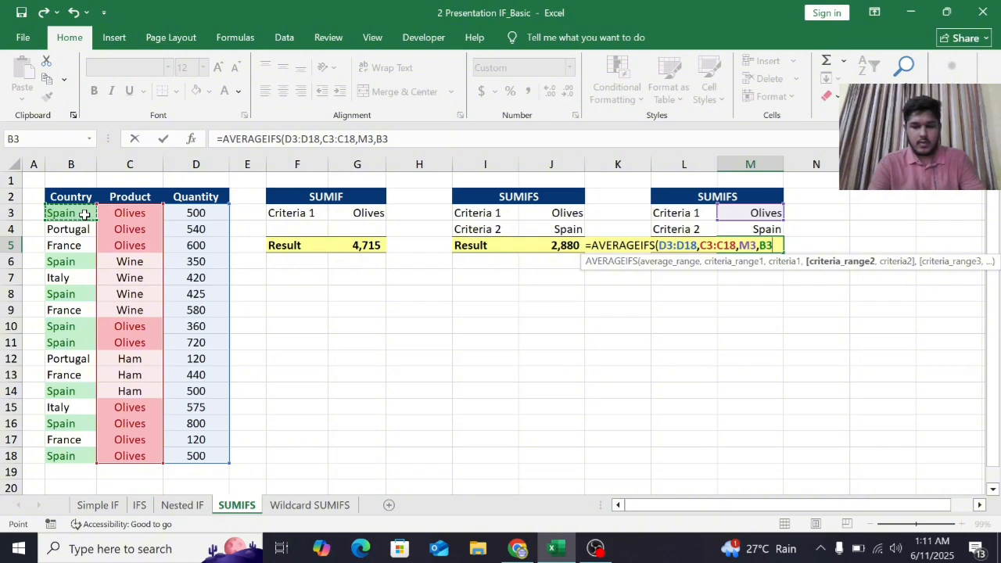
drag(83, 212, 70, 455)
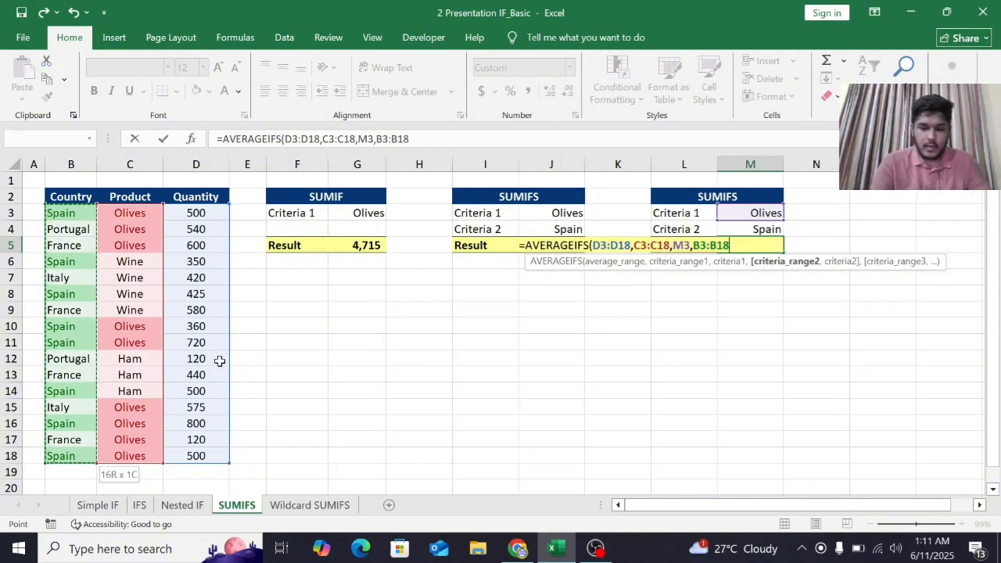
text(,)
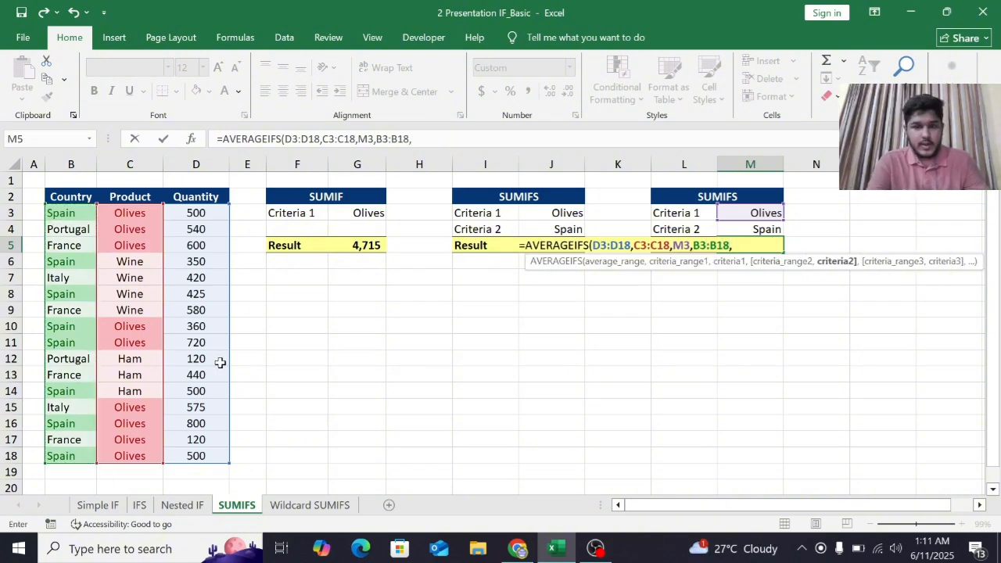
click(753, 229)
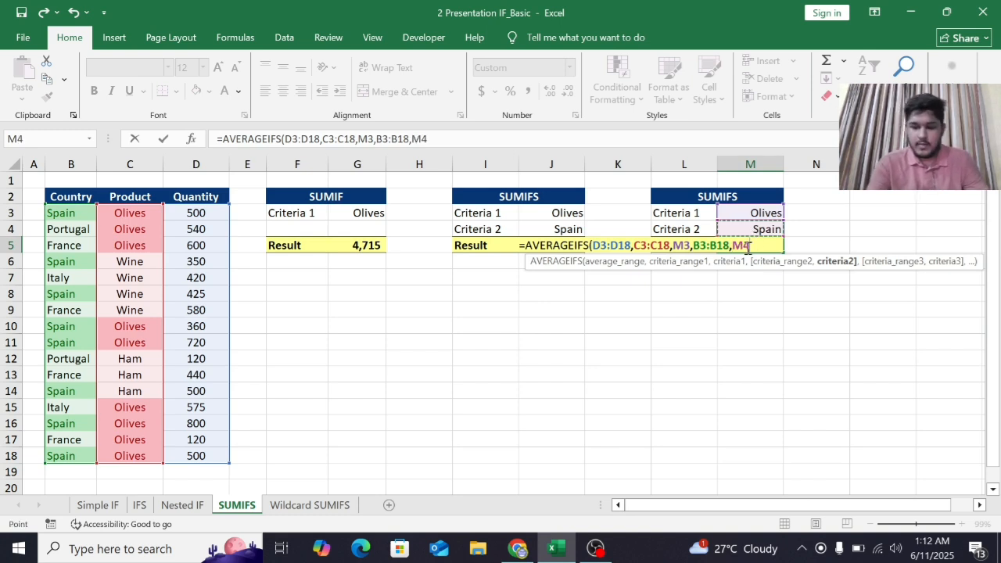
text())
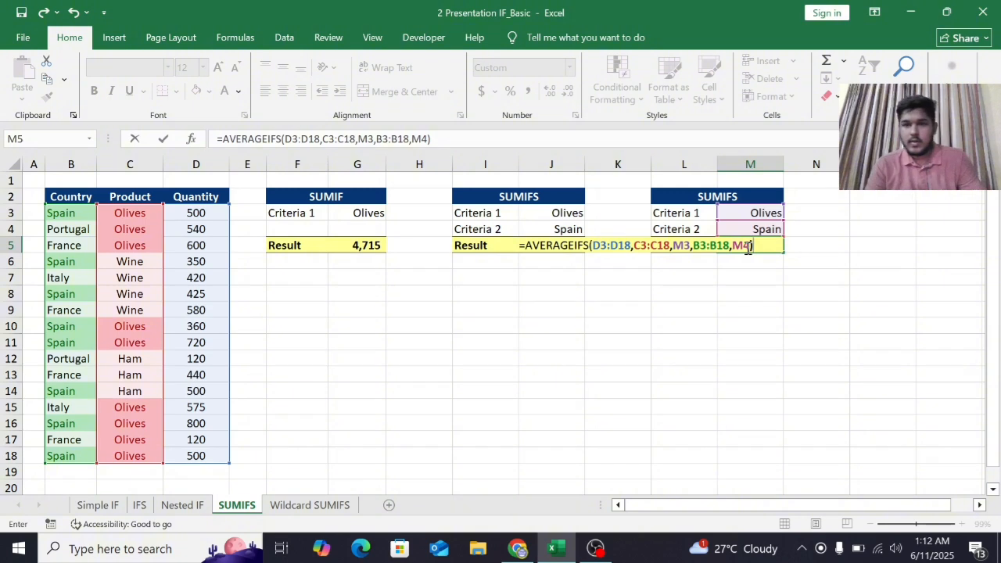
key(Return)
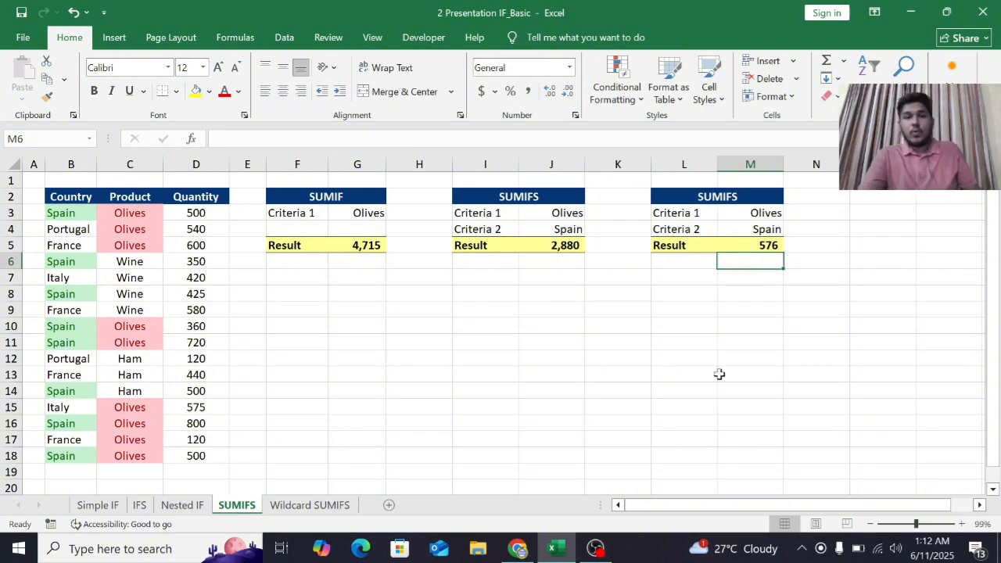
Step: Switch to the Wildcard SUMIFS sheet and look over its order table and criteria
click(290, 515)
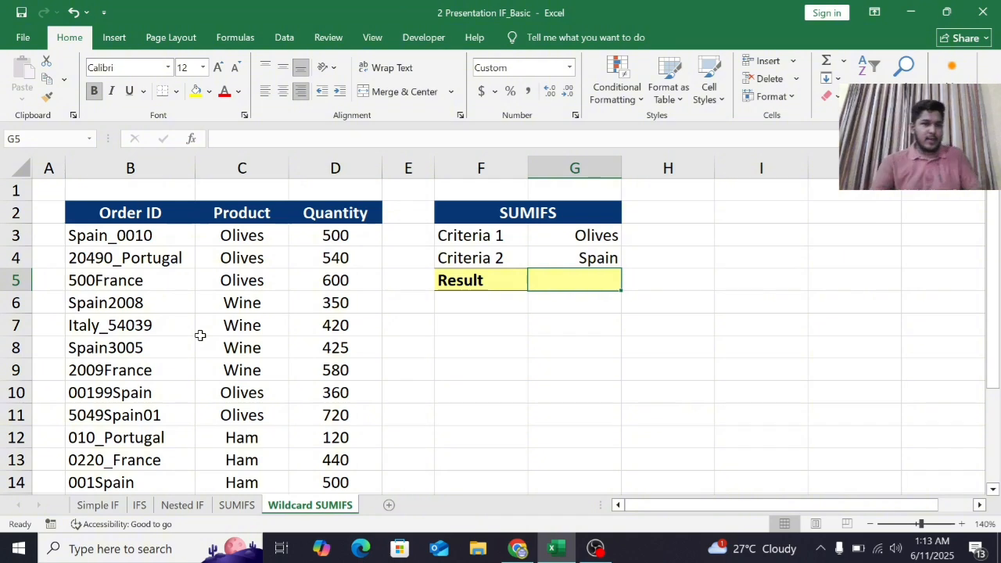
scroll(232, 284, down, 1)
scroll(210, 352, up, 1)
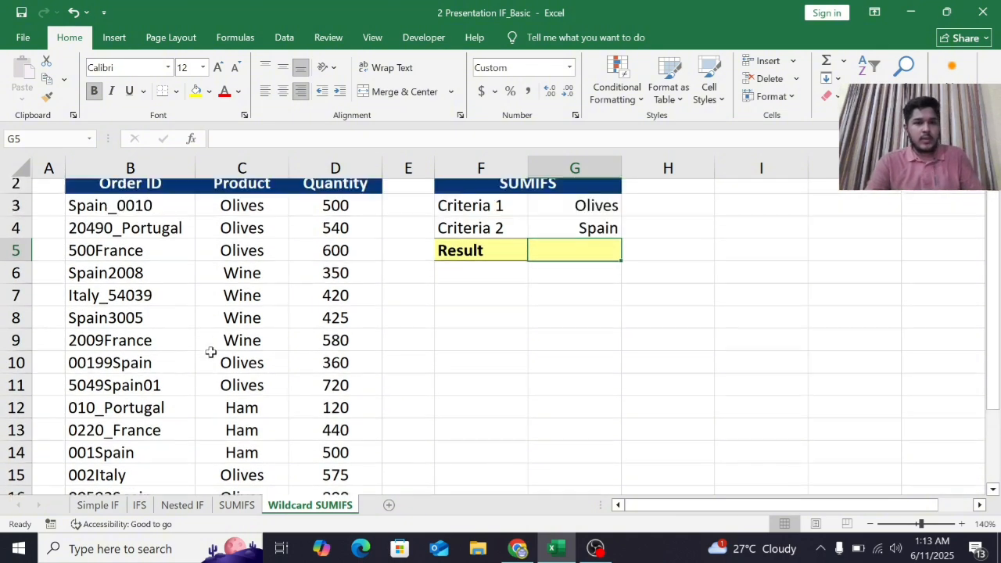
scroll(210, 352, up, 1)
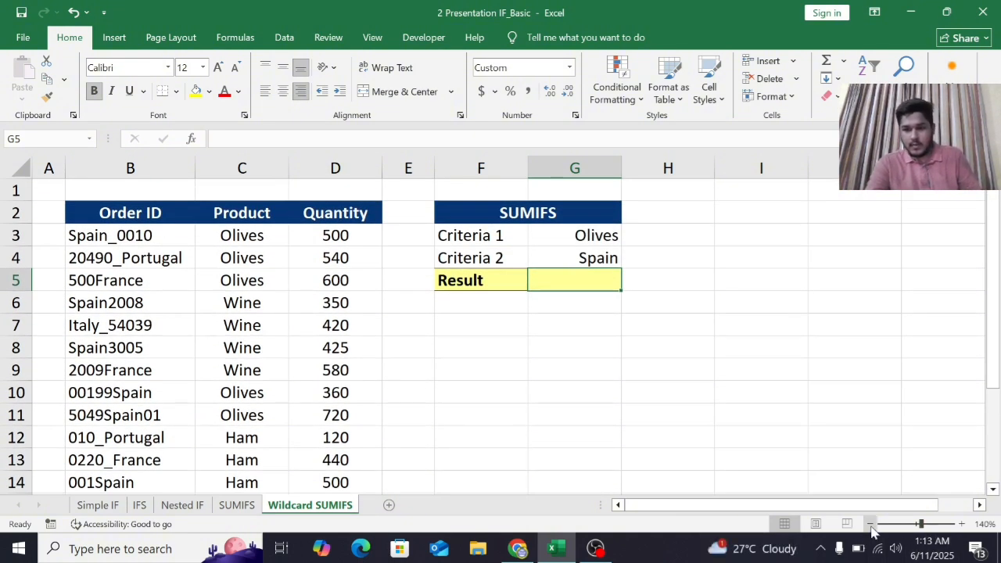
Step: Start a SUMIFS formula in the result cell G5 with the quantities D3:D18 as the sum range
click(870, 524)
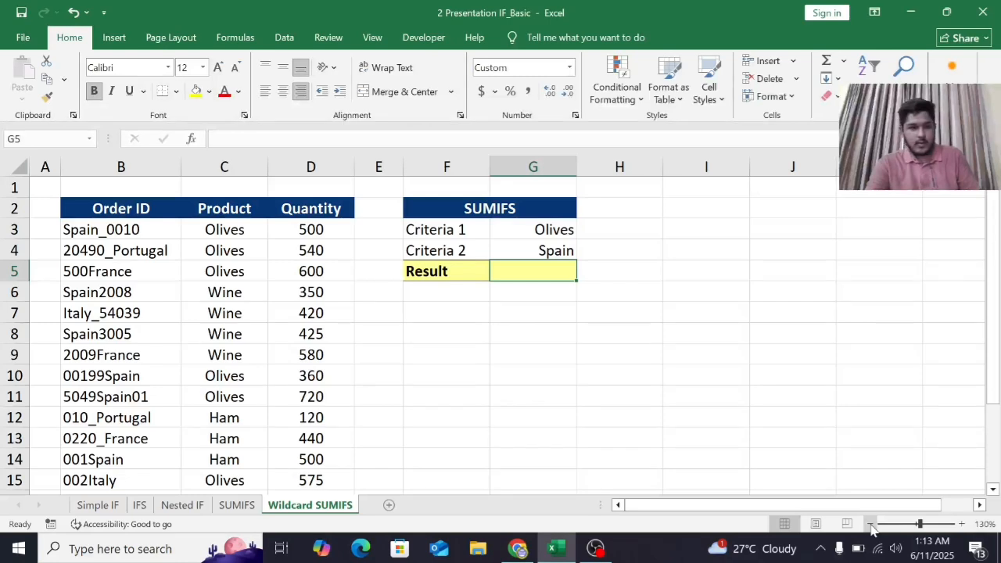
click(870, 524)
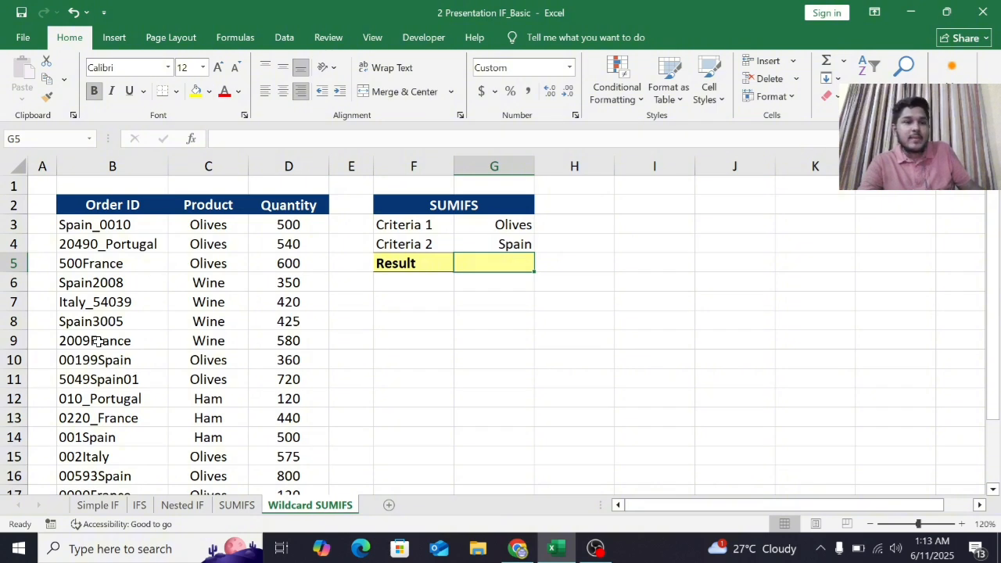
double_click(486, 264)
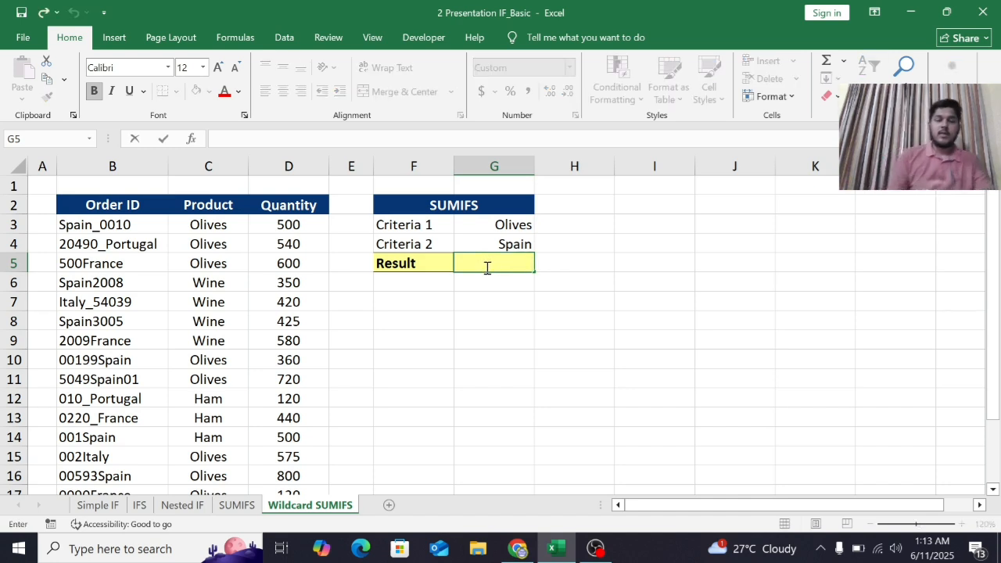
text(=)
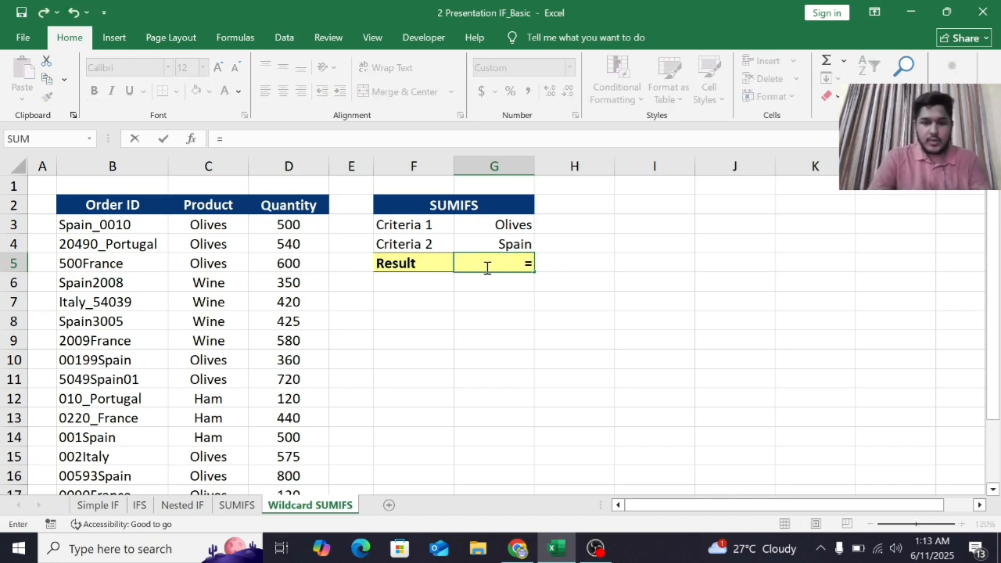
text(sum)
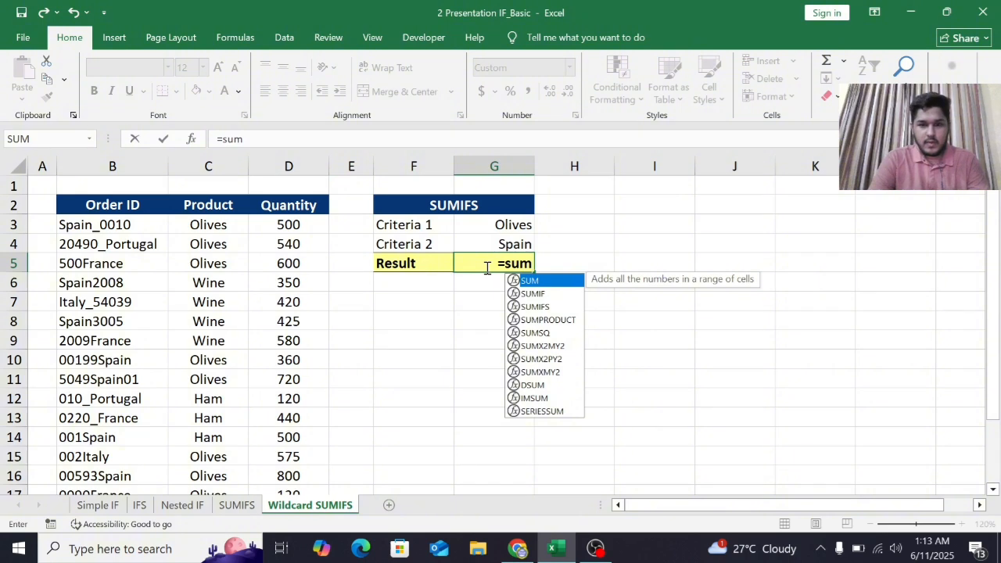
text(if)
click(538, 292)
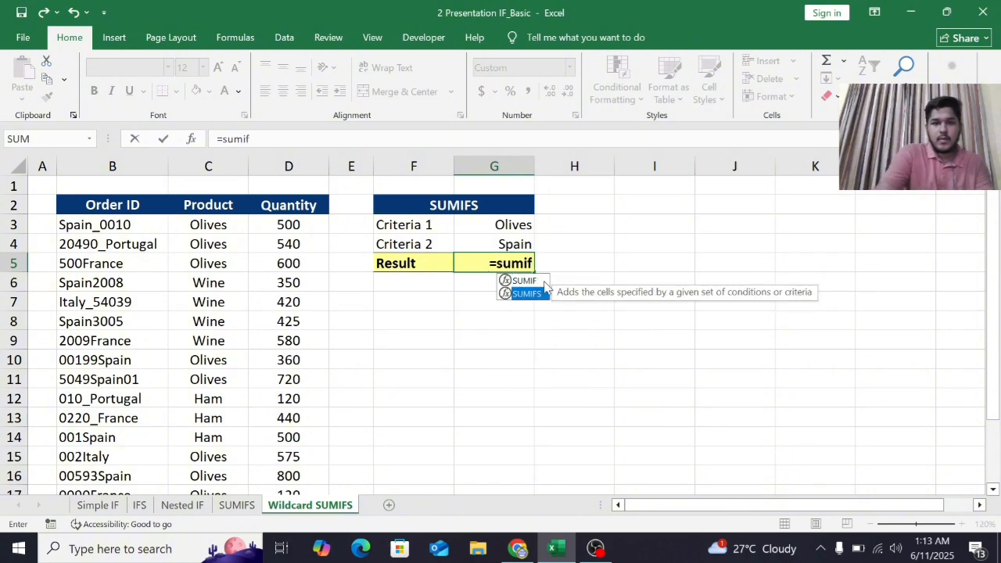
double_click(543, 294)
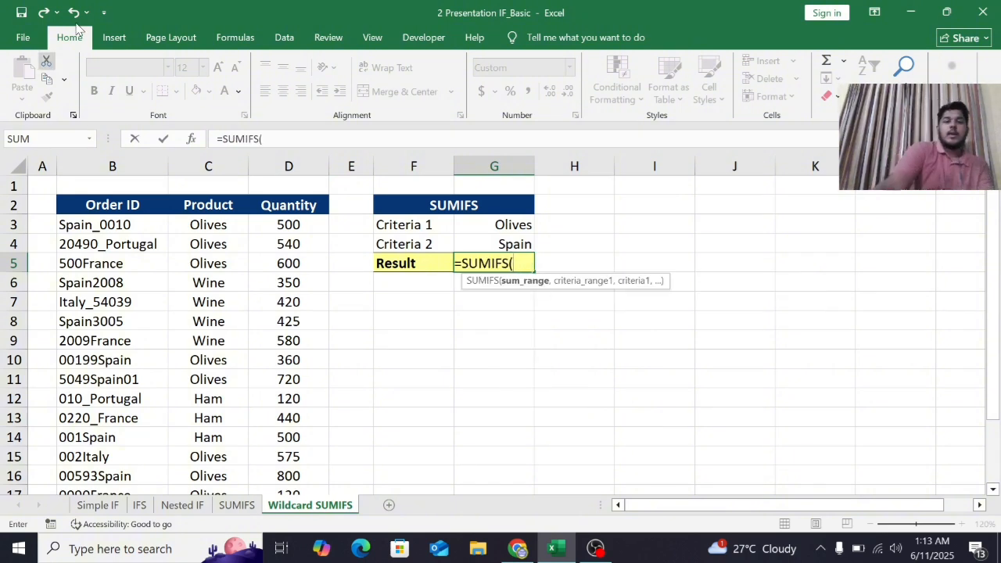
click(288, 227)
key(ctrl+shift+Down)
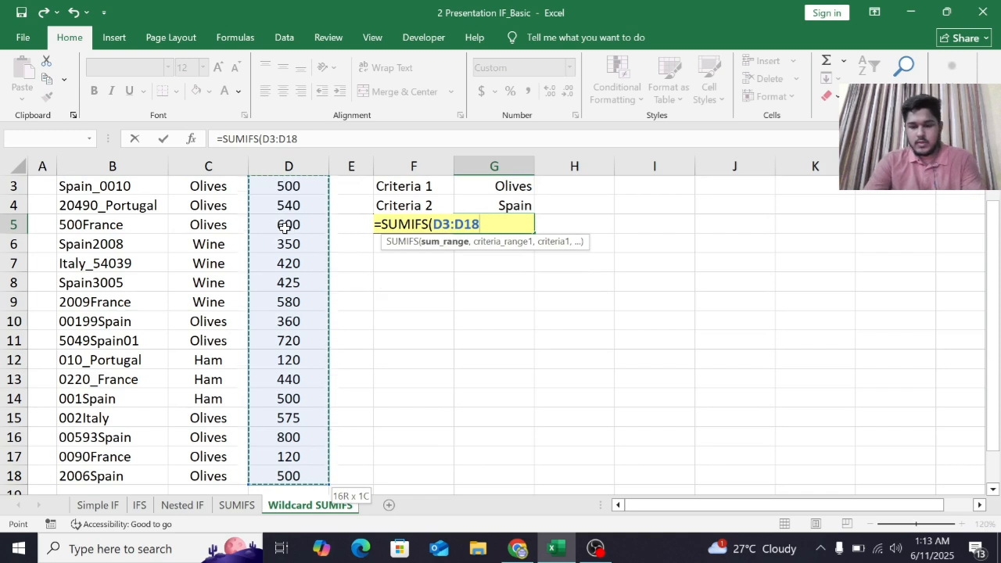
text(,)
Step: Add the product column C3:C18 as the first criteria range and G3 as its criterion in the G5 SUMIFS formula
scroll(360, 255, up, 1)
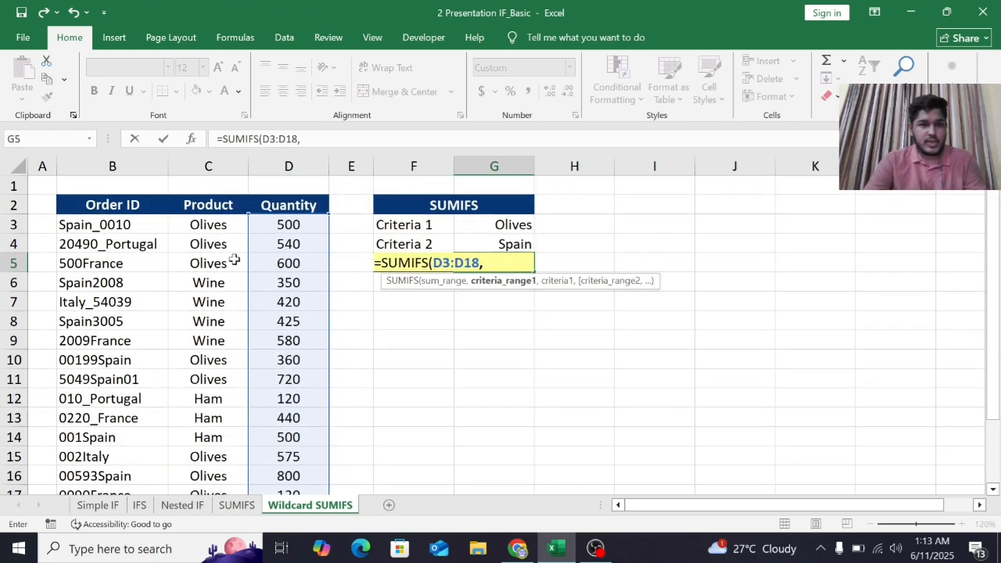
click(200, 225)
key(ctrl+shift+Down)
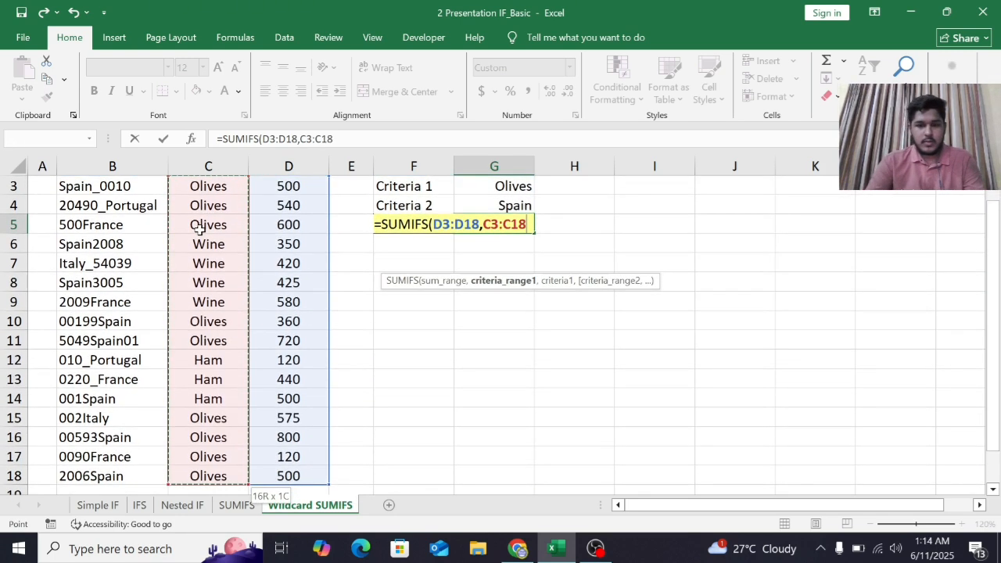
text(,)
click(500, 186)
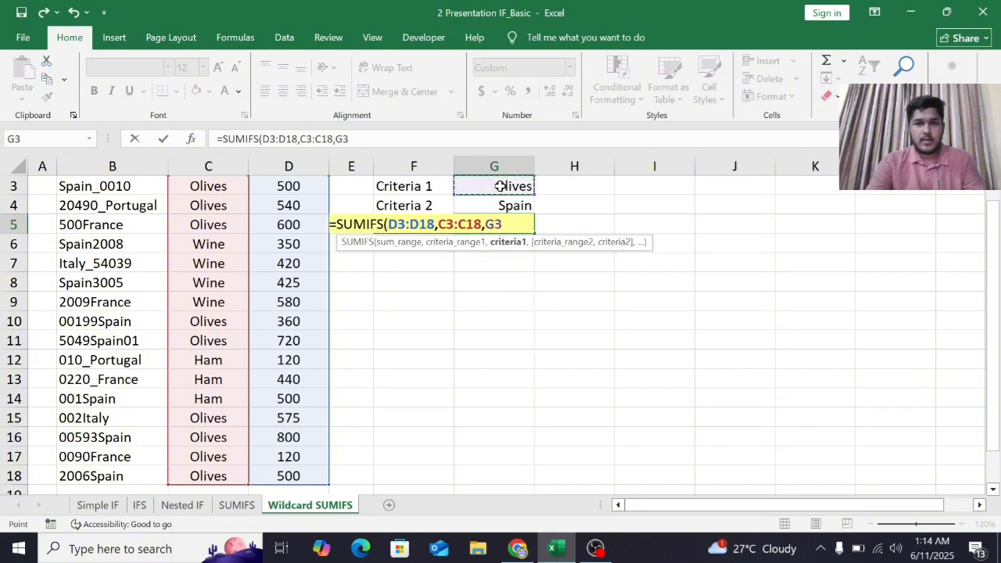
text(,)
Step: Add the order IDs B3:B18 as the second criteria range with G4 as its criterion, and commit the G5 SUMIFS formula
scroll(117, 195, up, 1)
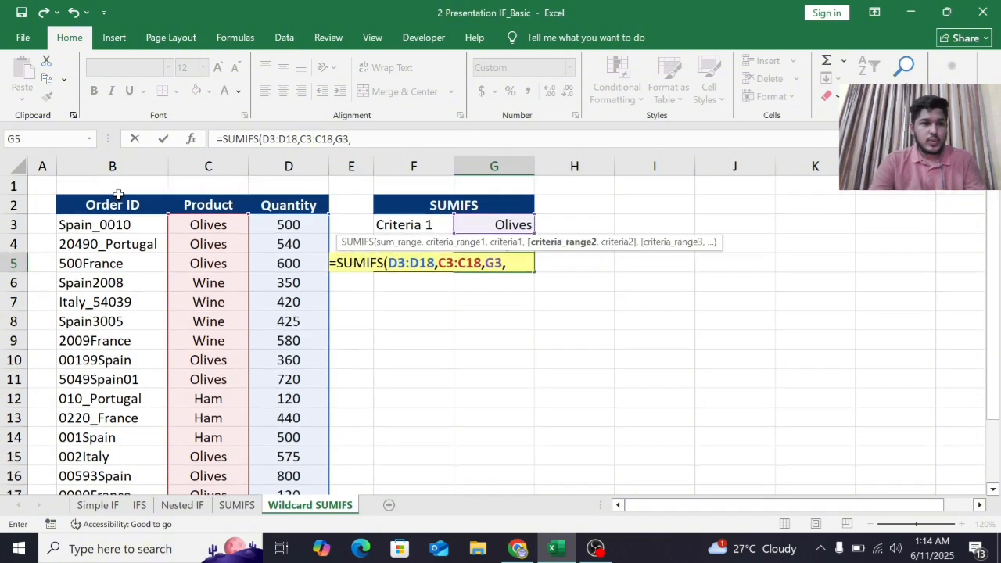
click(117, 229)
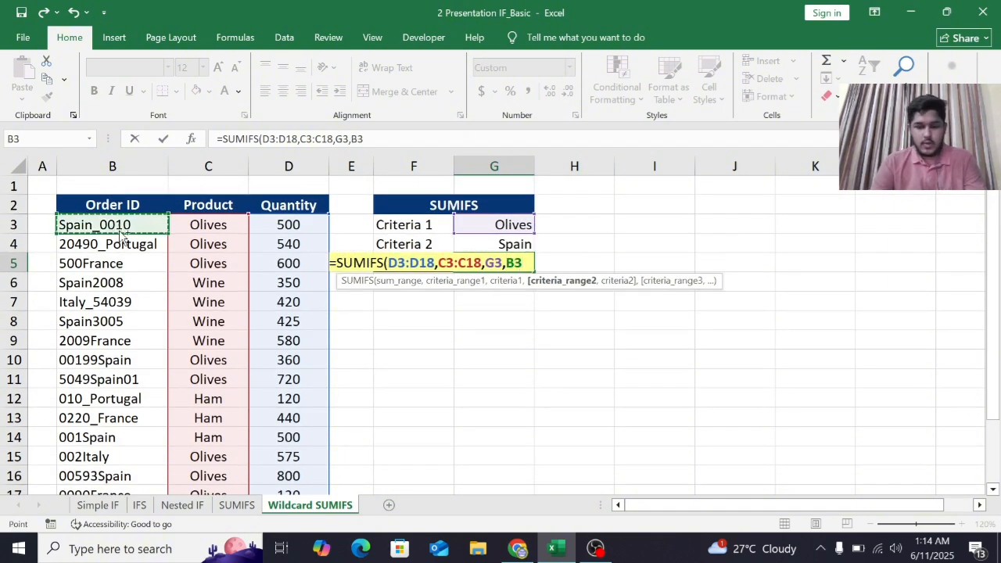
key(ctrl+shift+Down)
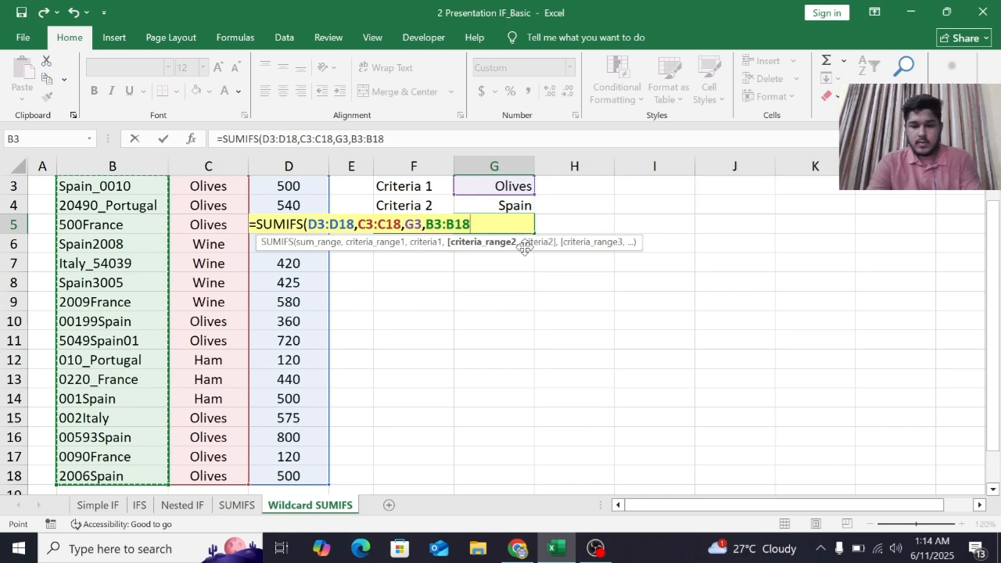
text(,)
click(517, 206)
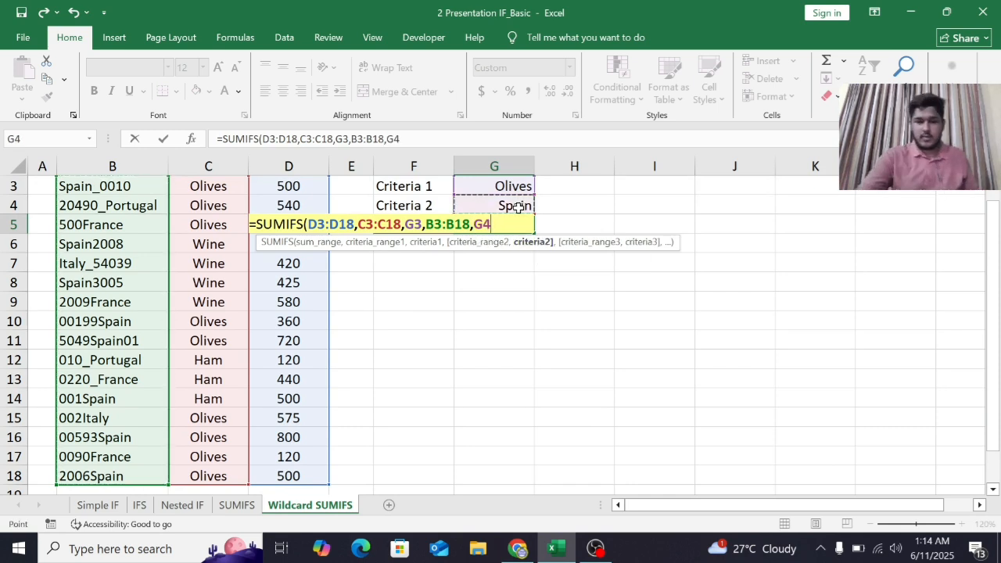
text())
key(Return)
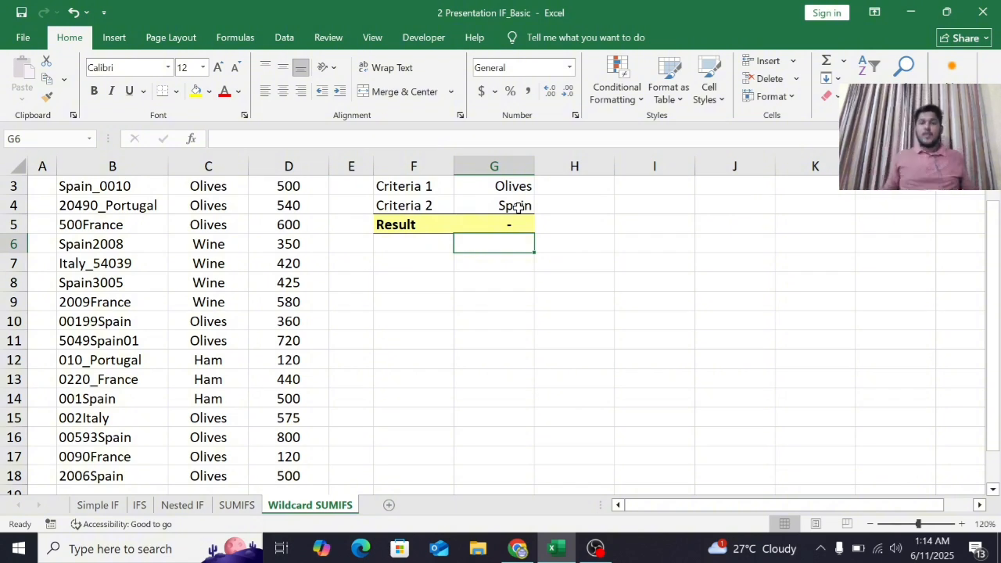
Step: Reopen the G5 SUMIFS formula and put a leading wildcard before the second criterion, making it "*"&G4
click(510, 224)
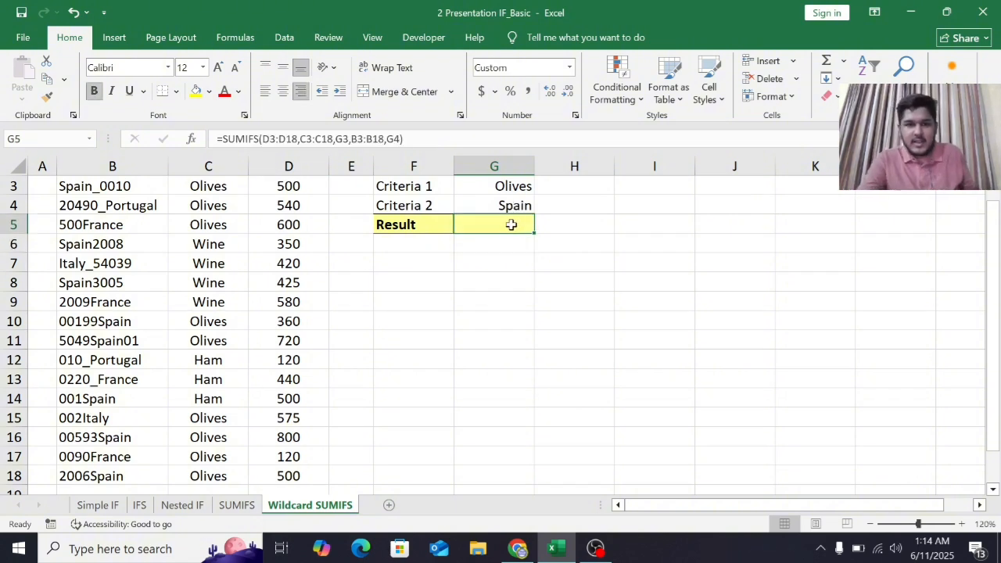
double_click(473, 225)
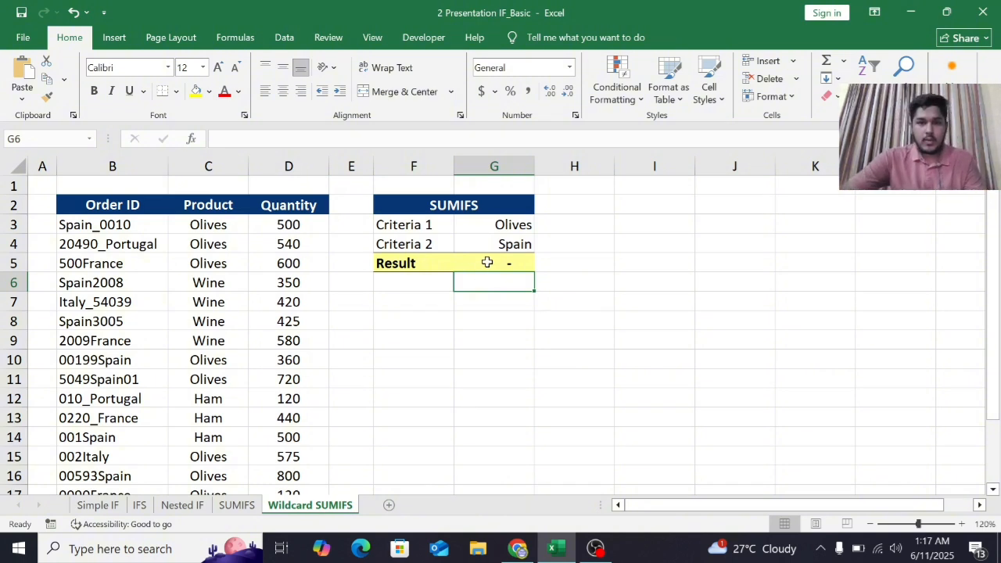
click(487, 263)
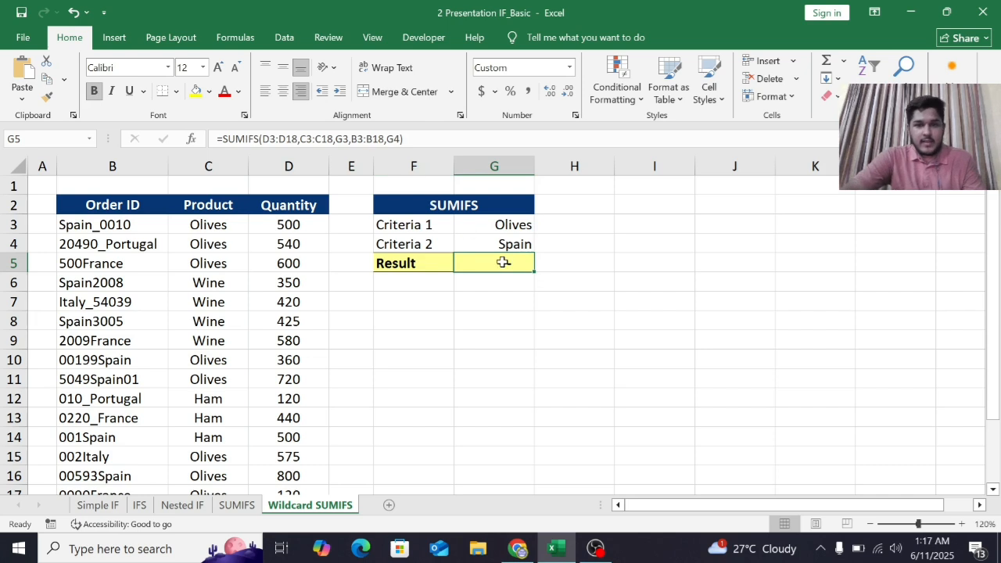
double_click(501, 263)
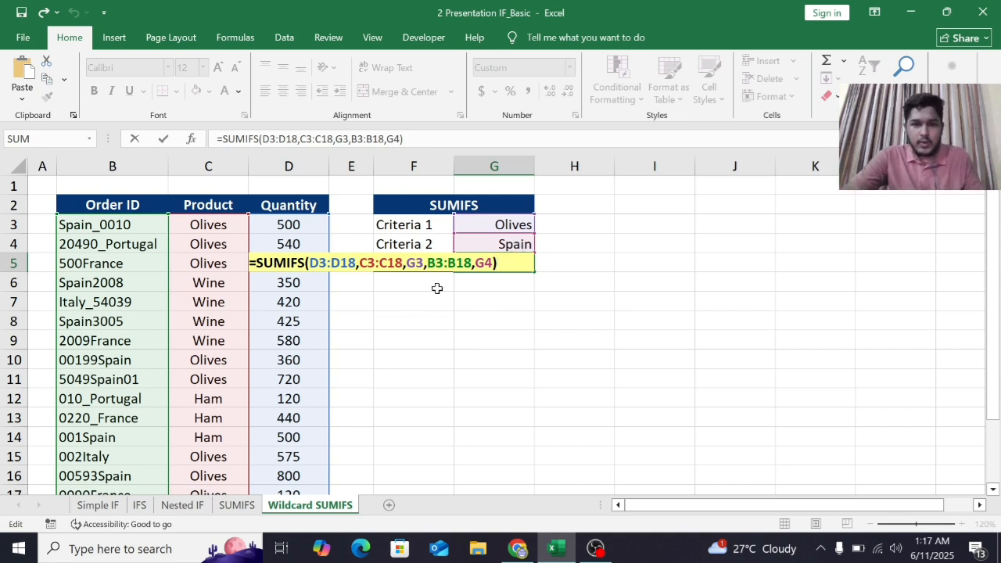
click(484, 264)
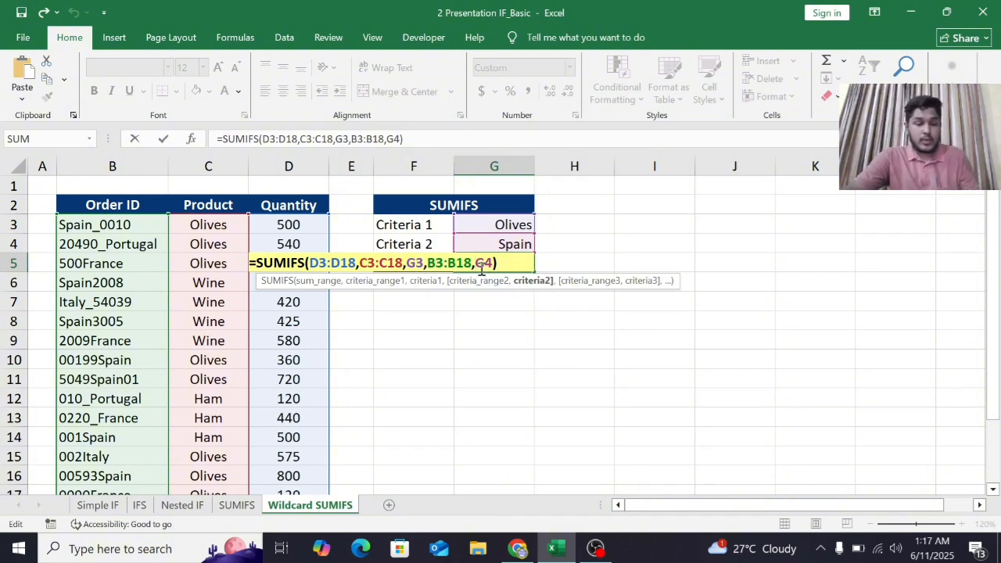
text("*"&)
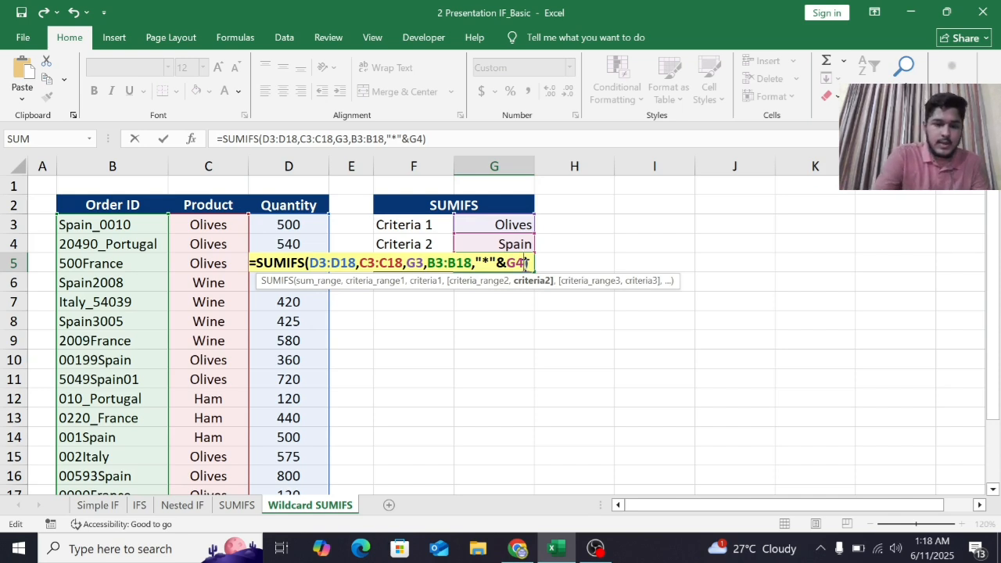
Step: Append a trailing wildcard &"*" after G4 in the second criterion and commit the G5 formula
text(&)
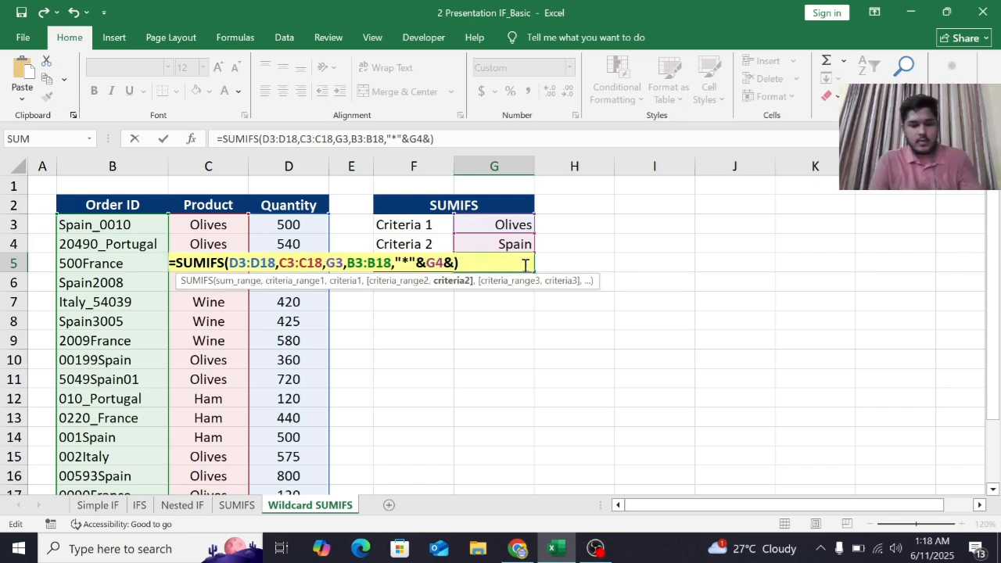
text("*")
key(BackSpace)
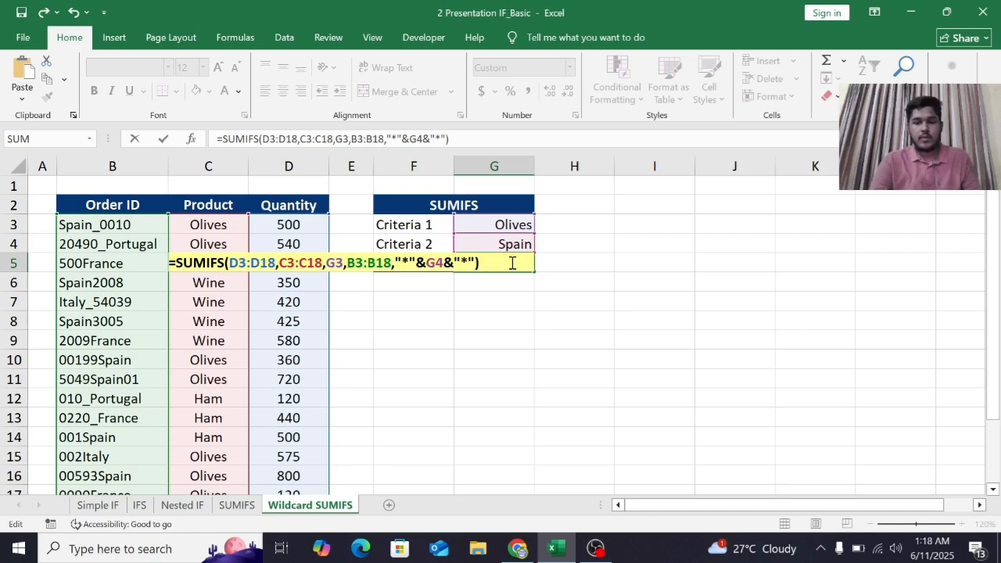
key(Return)
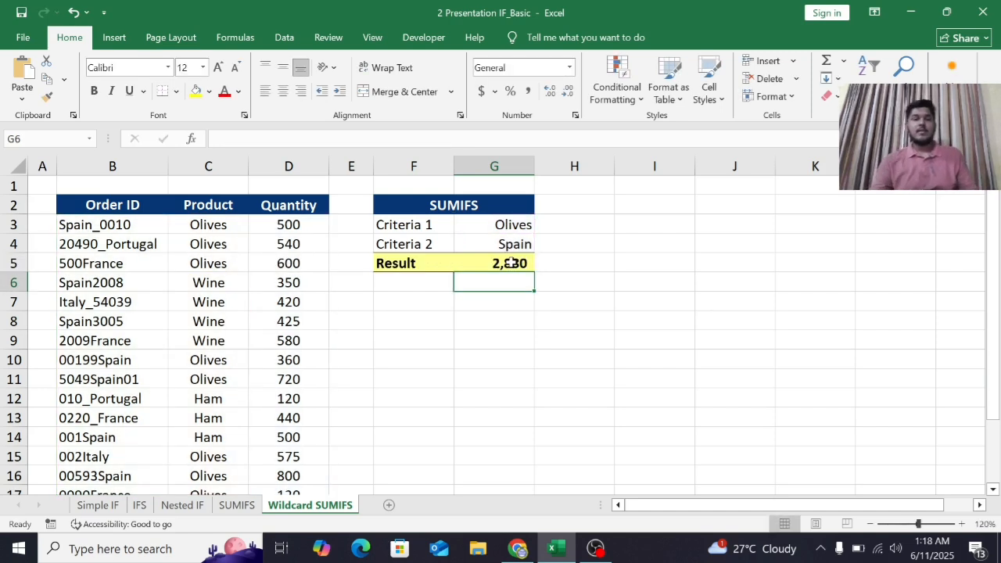